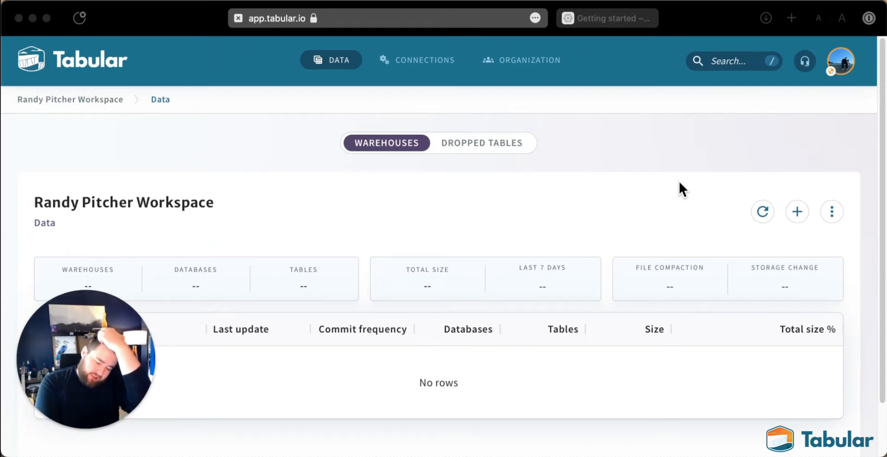
{"action": "left_click", "coordinate": [610, 21]}
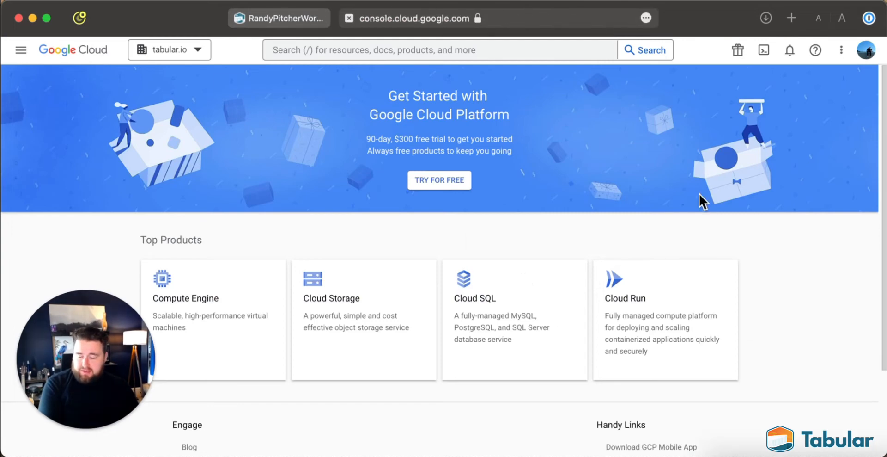
{"action": "left_click", "coordinate": [283, 19]}
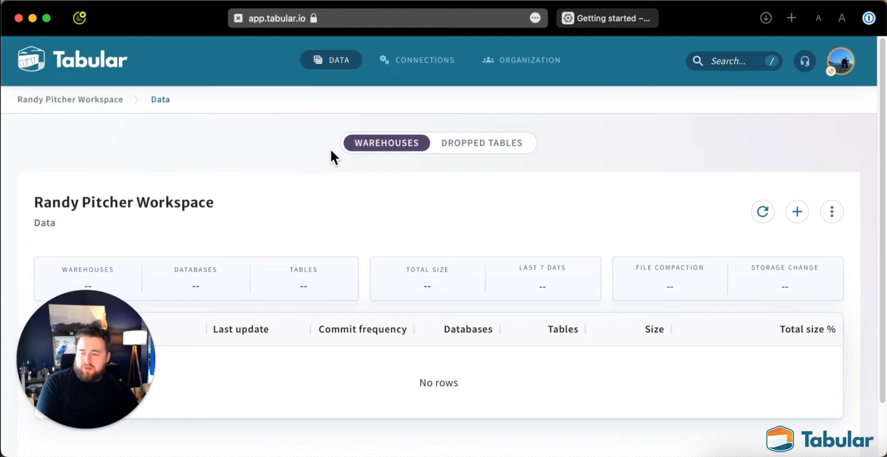
Step: Open the workspace's storage connections and begin a manual Google Cloud Storage bucket setup, selecting the suggested bucket name
{"action": "mouse_move", "coordinate": [420, 65]}
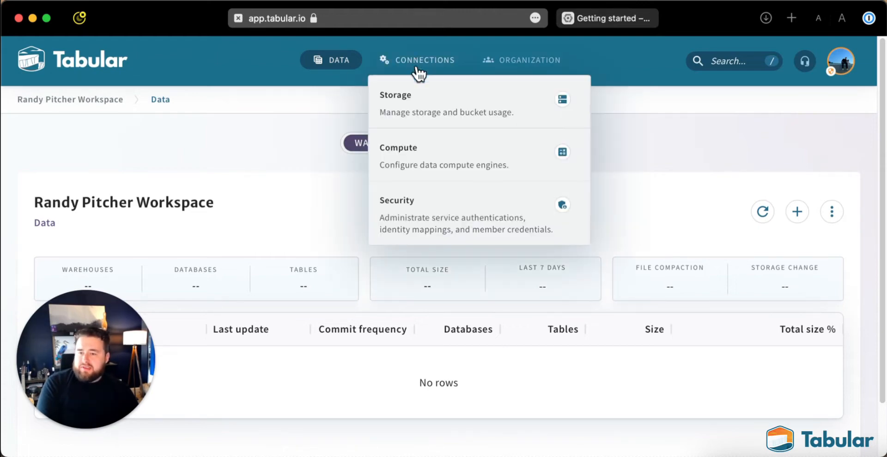
{"action": "left_click", "coordinate": [419, 102]}
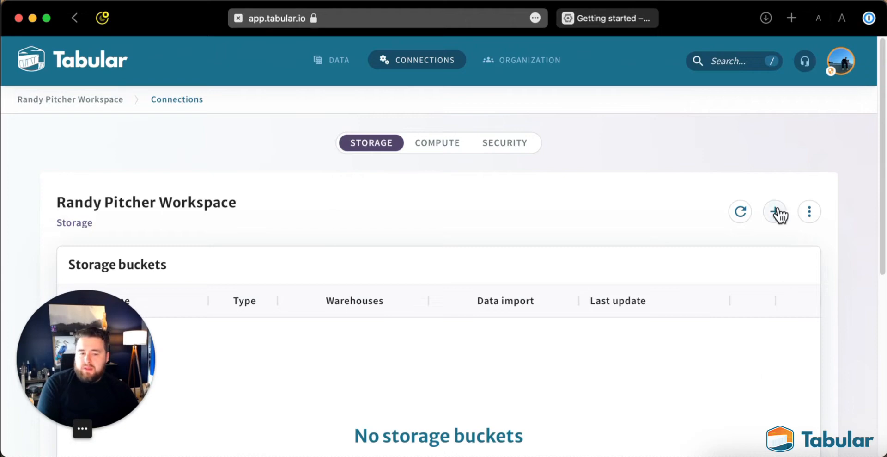
{"action": "scroll", "coordinate": [556, 403], "scroll_direction": "down", "scroll_amount": 2}
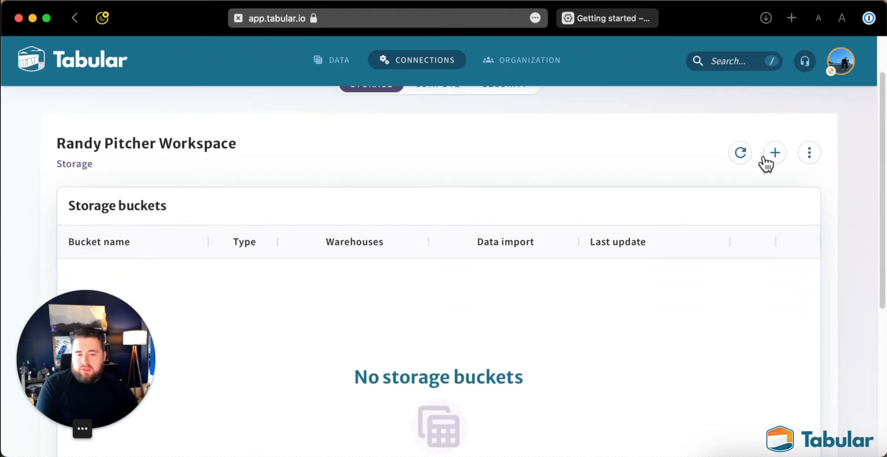
{"action": "left_click", "coordinate": [772, 154]}
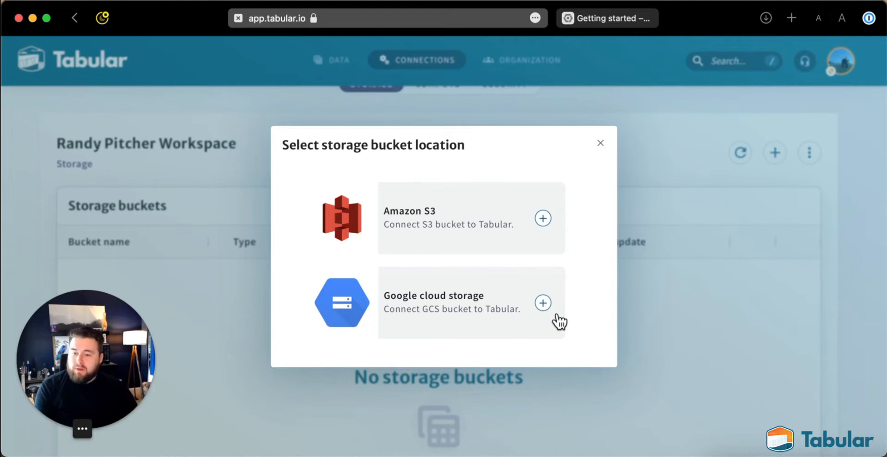
{"action": "left_click", "coordinate": [544, 302]}
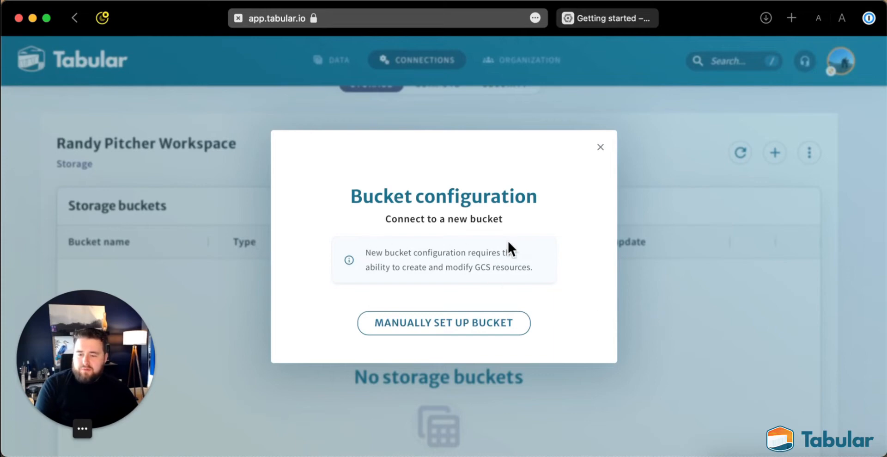
{"action": "left_click", "coordinate": [420, 323]}
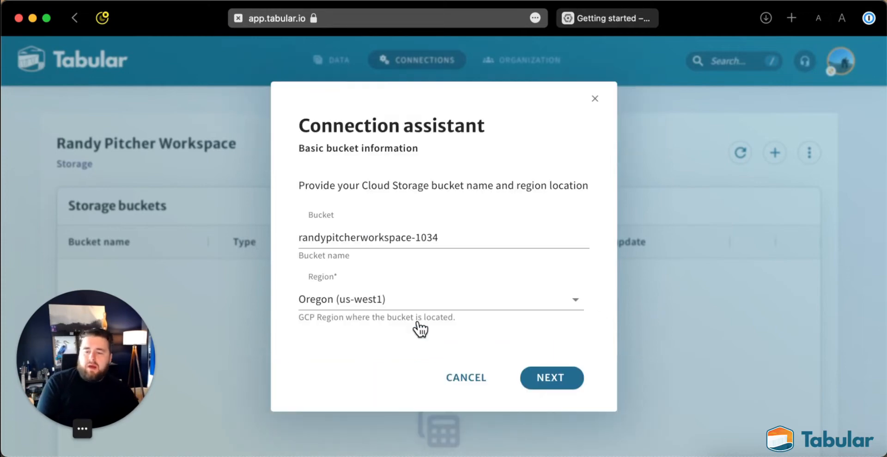
{"action": "triple_click", "coordinate": [389, 227]}
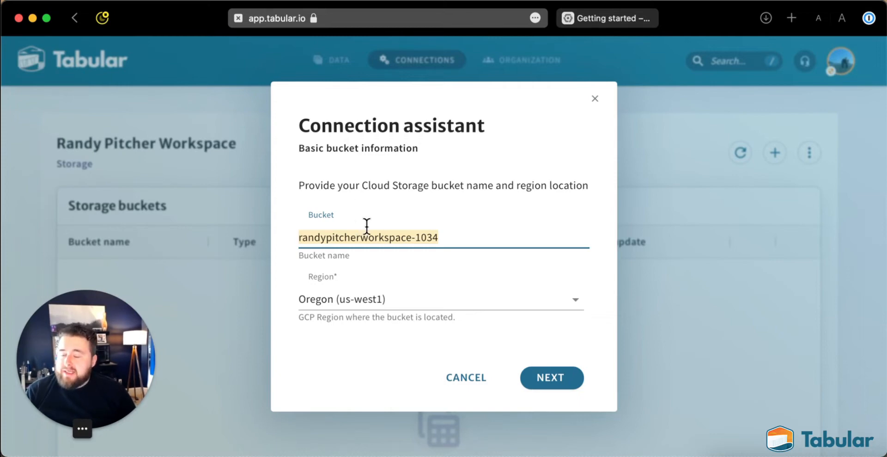
Step: Switch to the Google Cloud console and open the Cloud Storage buckets of the recent workspace project
{"action": "left_click", "coordinate": [600, 18]}
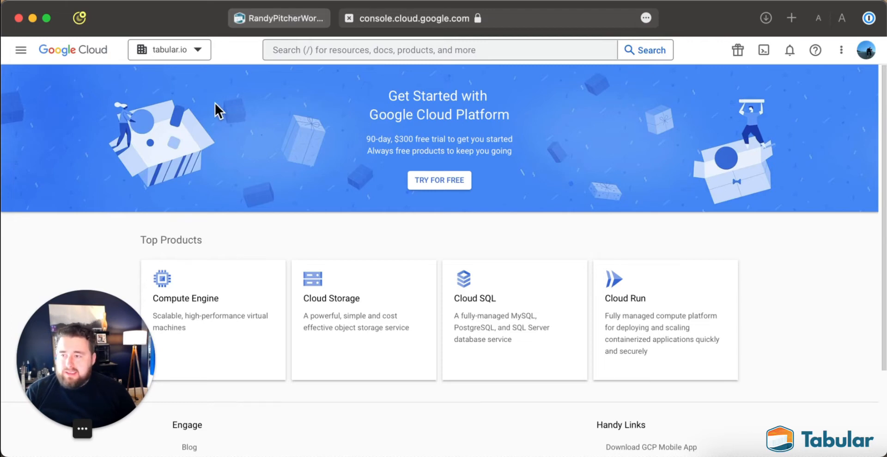
{"action": "left_click", "coordinate": [21, 49]}
{"action": "mouse_move", "coordinate": [79, 172]}
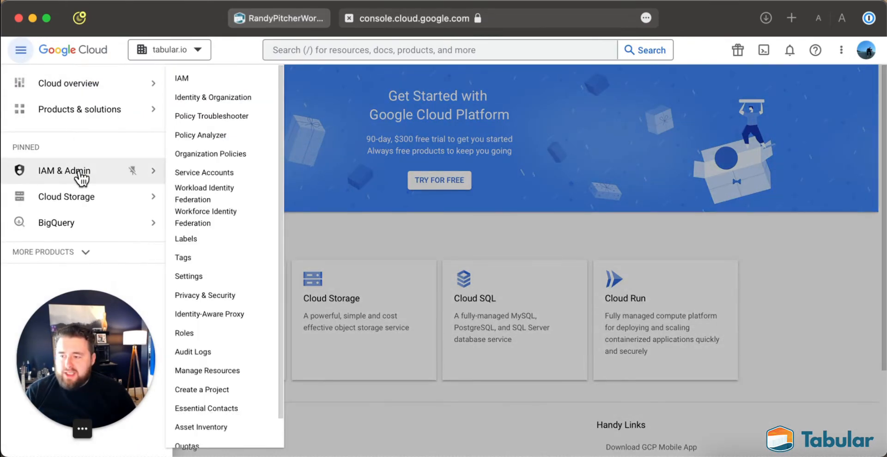
{"action": "mouse_move", "coordinate": [80, 199]}
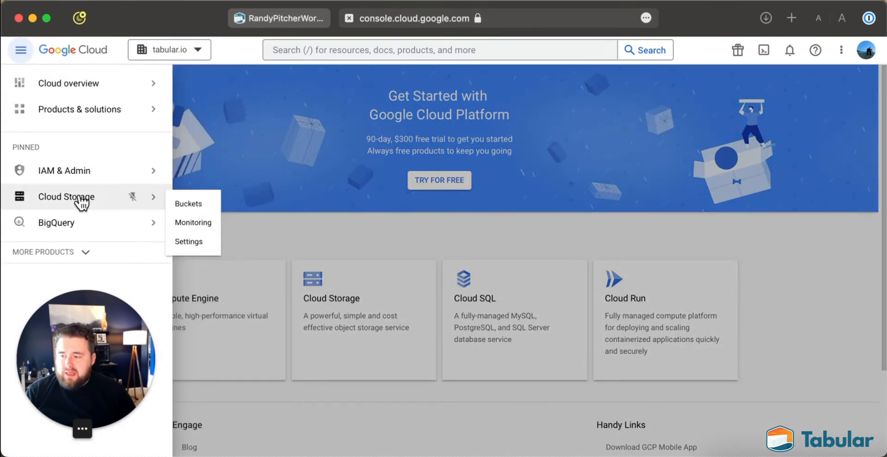
{"action": "left_click", "coordinate": [188, 204]}
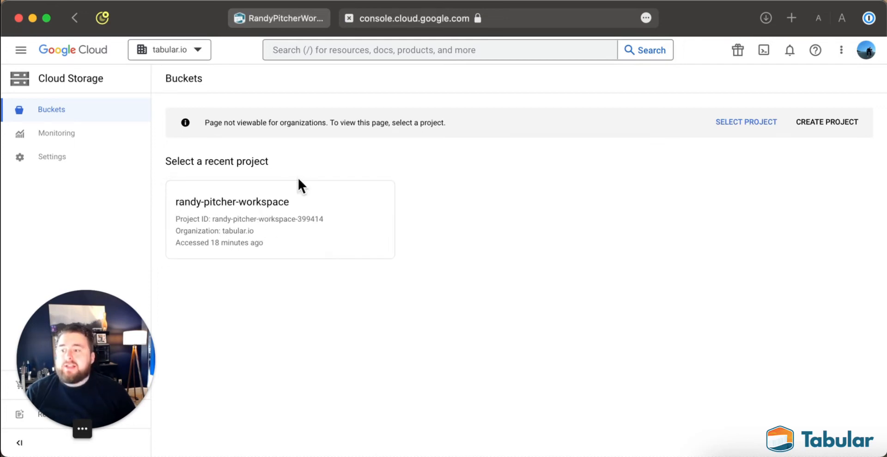
{"action": "left_click", "coordinate": [298, 199]}
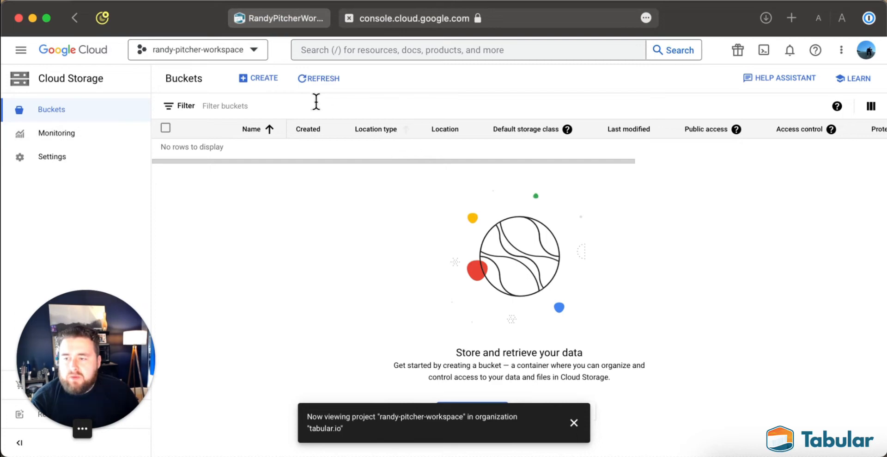
Step: Start a new bucket named with the owner's full name plus "_workspace_gcp", in lowercase with underscores, and set its location type to Region
{"action": "left_click", "coordinate": [276, 77]}
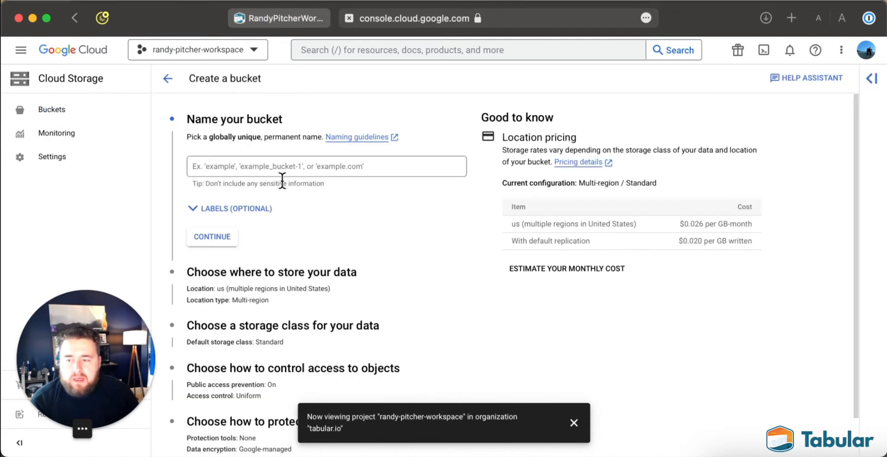
{"action": "left_click", "coordinate": [282, 168]}
{"action": "type", "text": "r"}
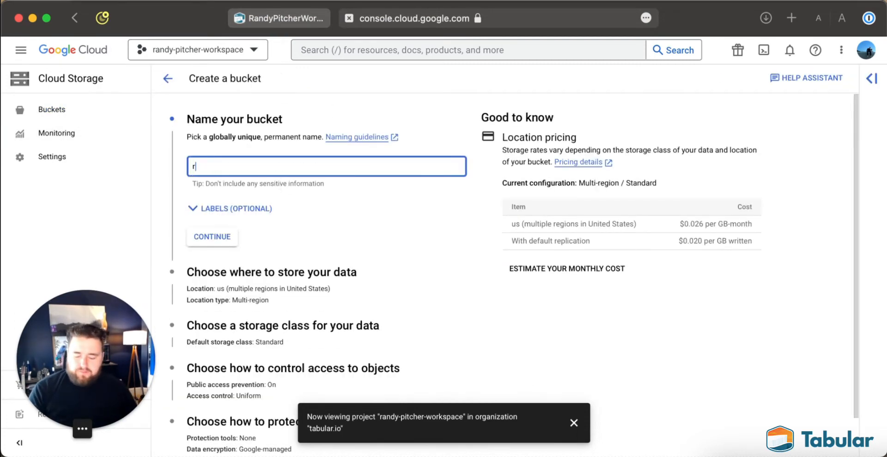
{"action": "type", "text": "andy_pitcher_"}
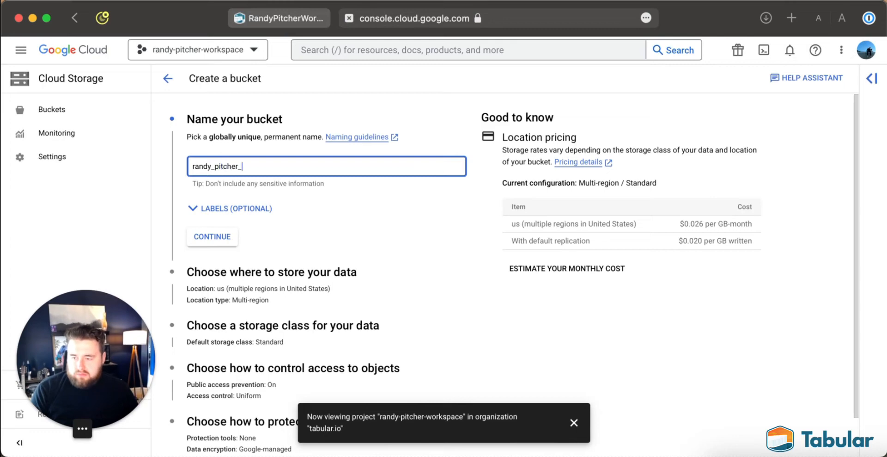
{"action": "type", "text": "workspace_gcp"}
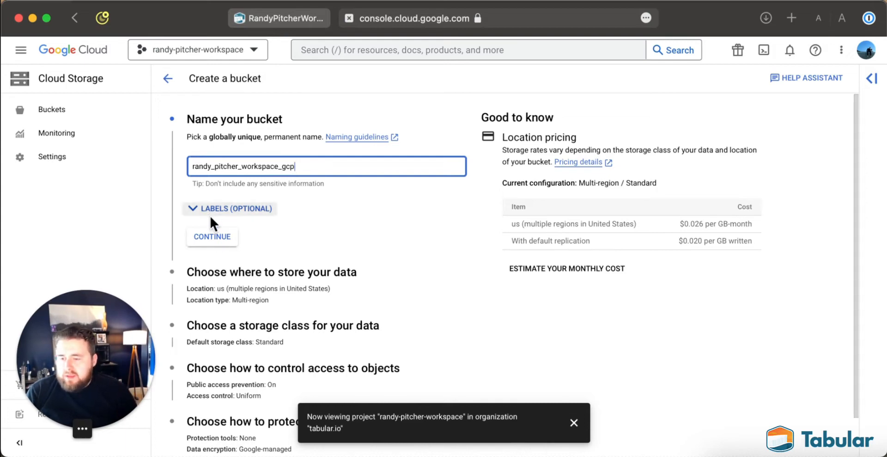
{"action": "left_click", "coordinate": [212, 237]}
{"action": "scroll", "coordinate": [313, 290], "scroll_direction": "down", "scroll_amount": 3}
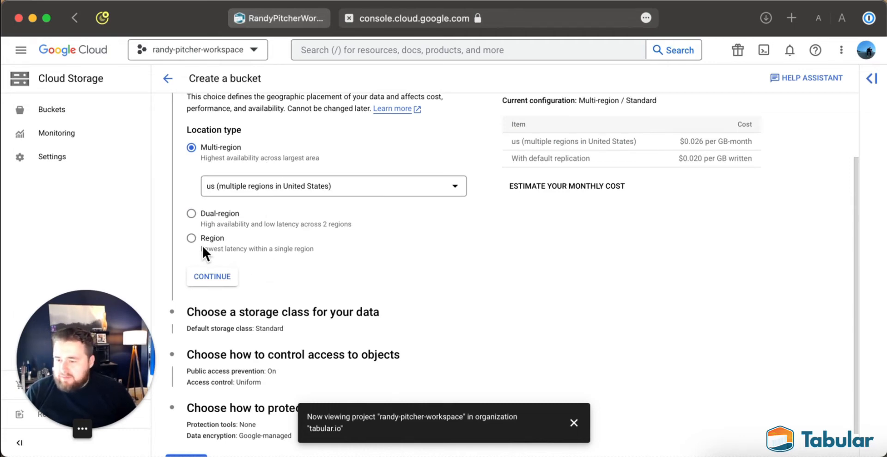
{"action": "left_click", "coordinate": [191, 238]}
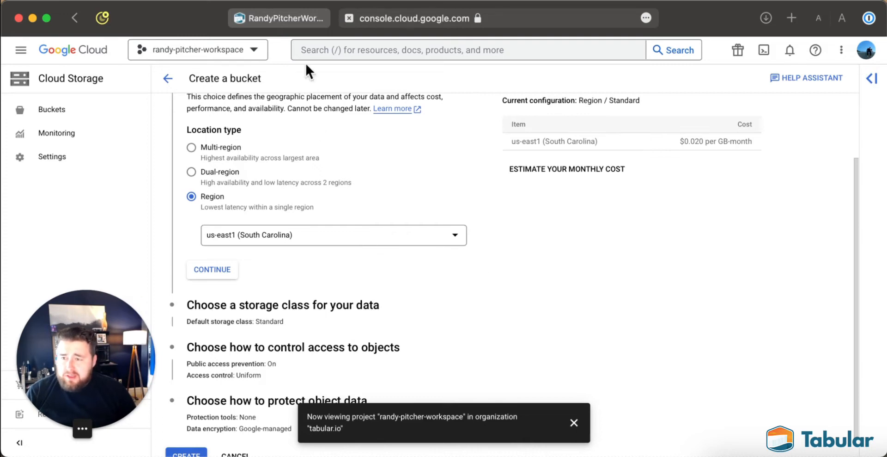
Step: Switch to Tabular's connection assistant and set the bucket region to N. Virginia (us-east4)
{"action": "left_click", "coordinate": [298, 21]}
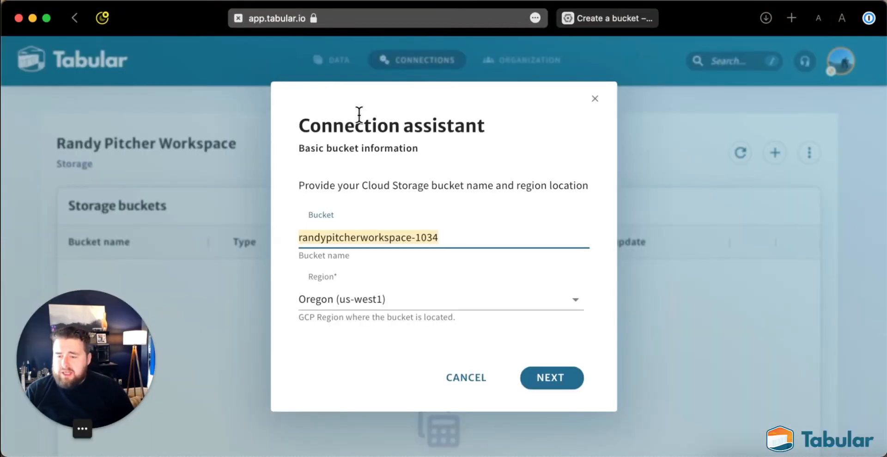
{"action": "left_click", "coordinate": [331, 298]}
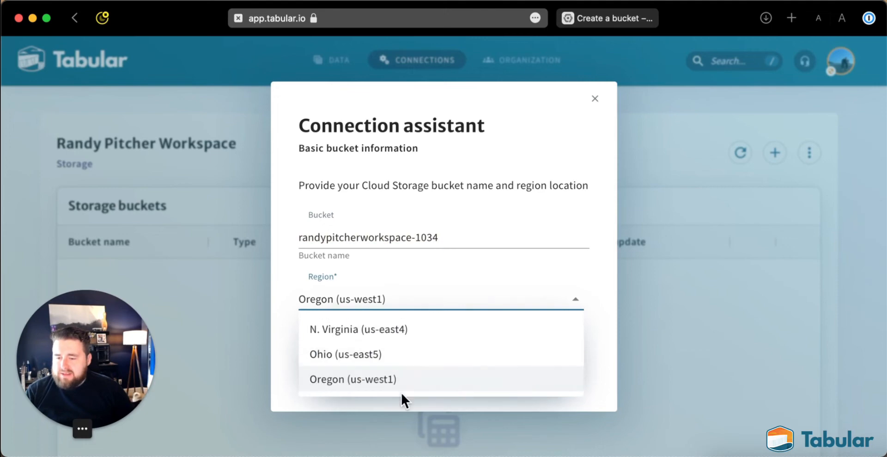
{"action": "left_click", "coordinate": [384, 333]}
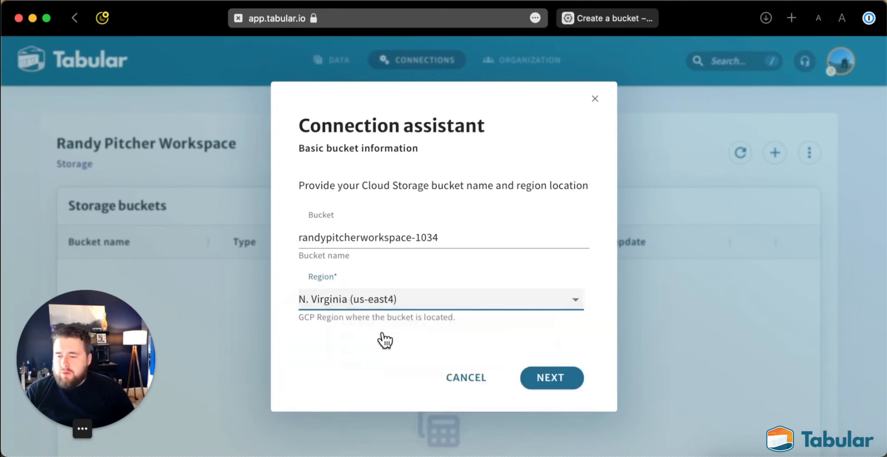
Step: Back in Google Cloud, set the new bucket's region to us-east4 (Northern Virginia) and continue to the storage class
{"action": "left_click", "coordinate": [616, 14]}
{"action": "left_click", "coordinate": [362, 237]}
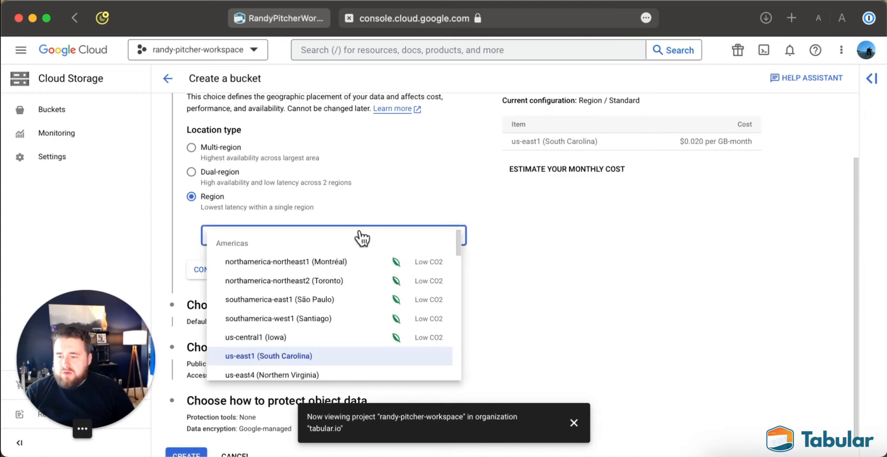
{"action": "scroll", "coordinate": [362, 263], "scroll_direction": "down", "scroll_amount": 1}
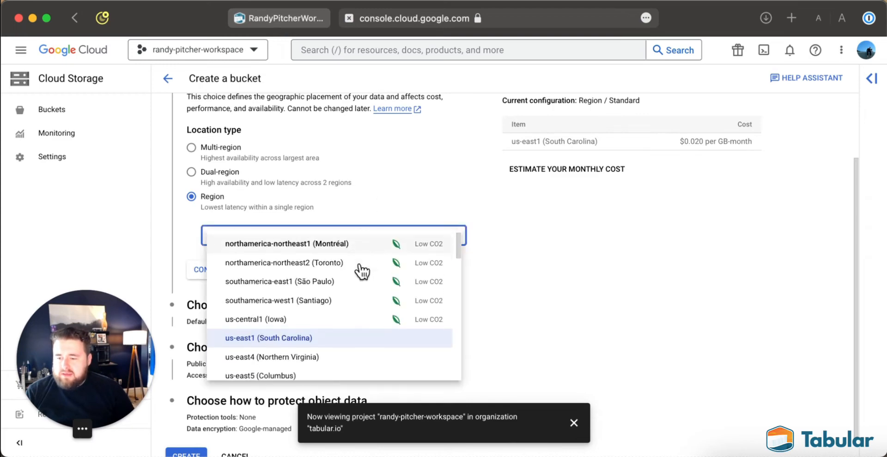
{"action": "left_click", "coordinate": [336, 355]}
{"action": "left_click", "coordinate": [215, 269]}
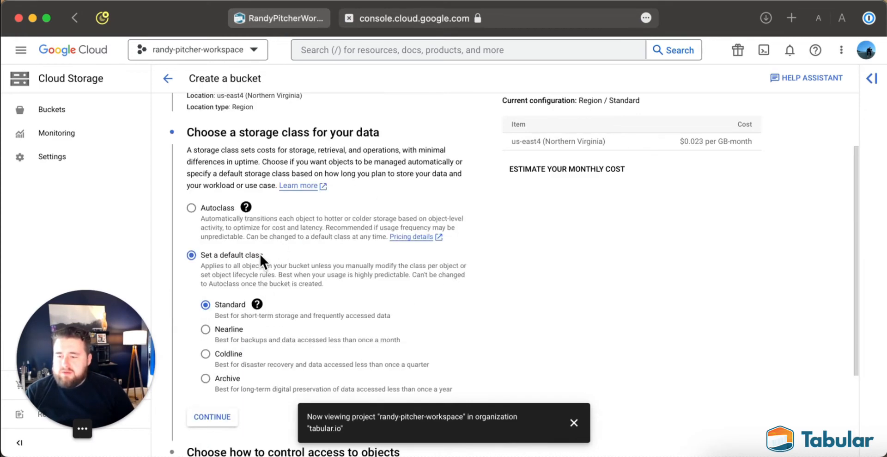
Step: Choose Autoclass as the bucket's storage class and continue to the access settings
{"action": "left_click", "coordinate": [204, 190]}
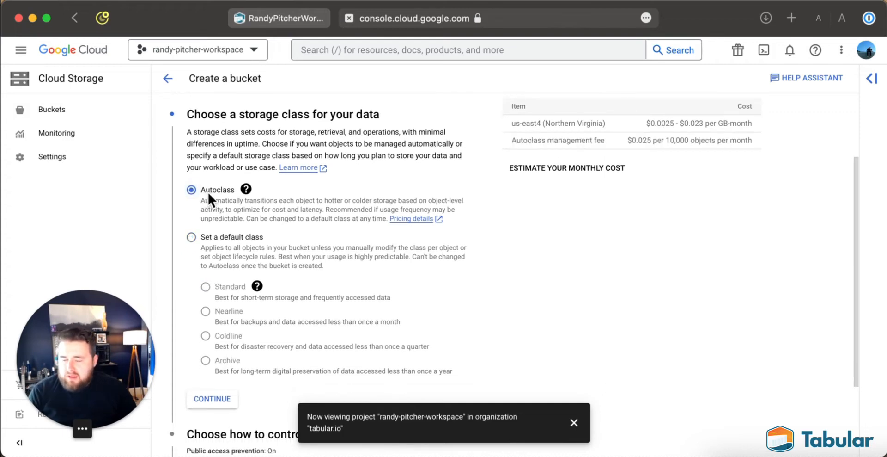
{"action": "scroll", "coordinate": [343, 238], "scroll_direction": "down", "scroll_amount": 1}
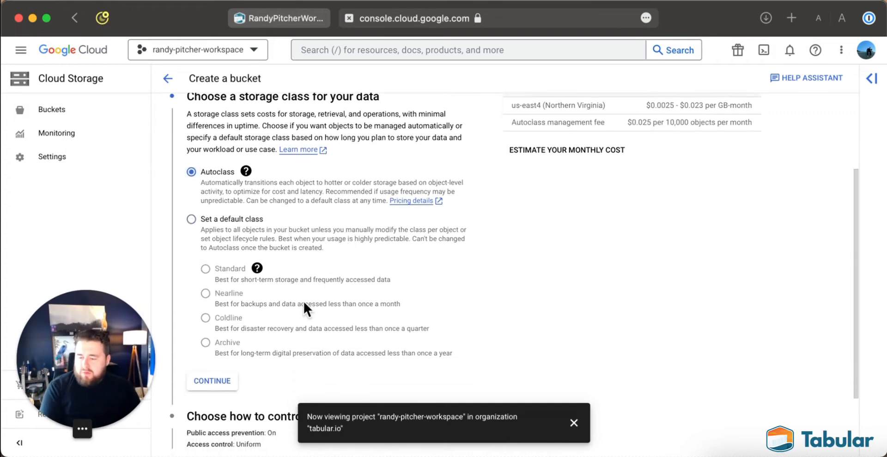
{"action": "scroll", "coordinate": [305, 299], "scroll_direction": "down", "scroll_amount": 1}
{"action": "scroll", "coordinate": [294, 293], "scroll_direction": "down", "scroll_amount": 4}
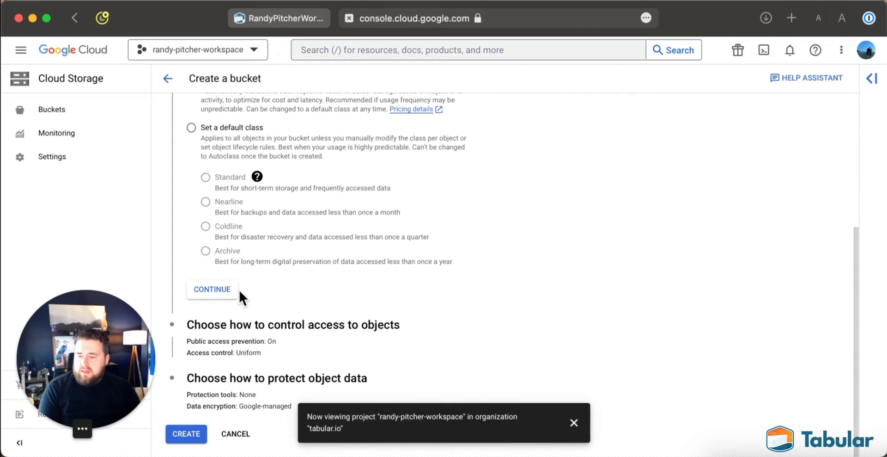
{"action": "left_click", "coordinate": [207, 294]}
Step: Review and accept the enforced public access prevention and Uniform access control for the bucket
{"action": "scroll", "coordinate": [356, 234], "scroll_direction": "down", "scroll_amount": 4}
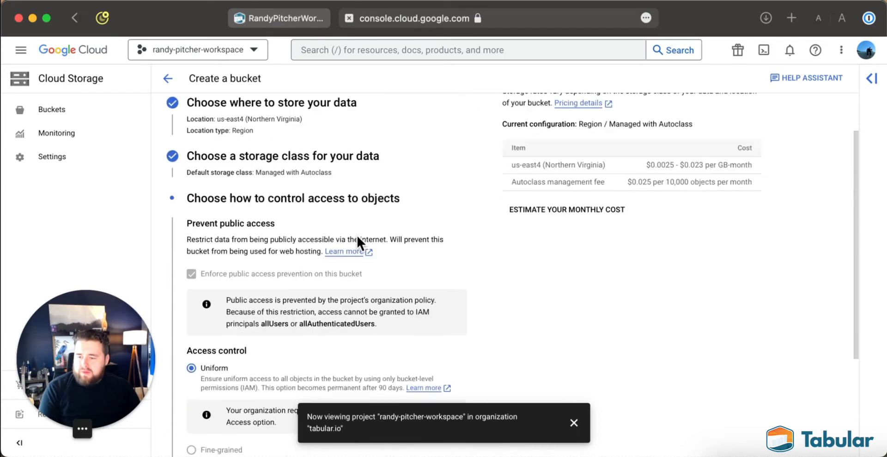
{"action": "scroll", "coordinate": [357, 234], "scroll_direction": "down", "scroll_amount": 8}
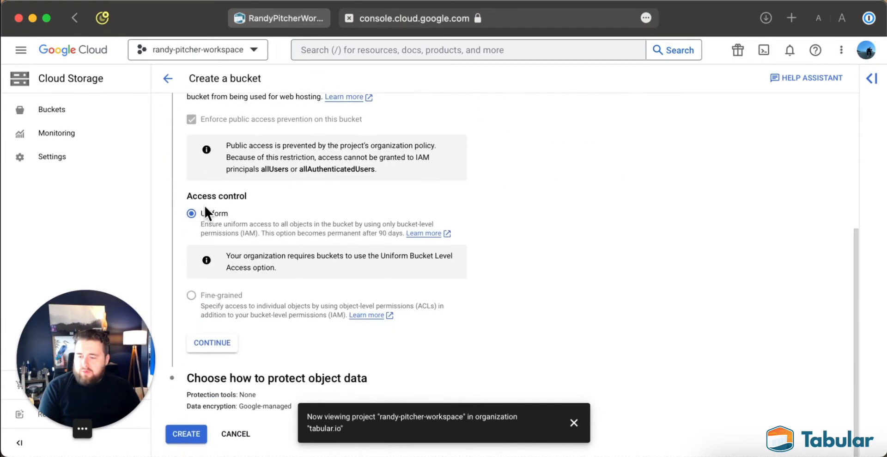
{"action": "left_click", "coordinate": [210, 349]}
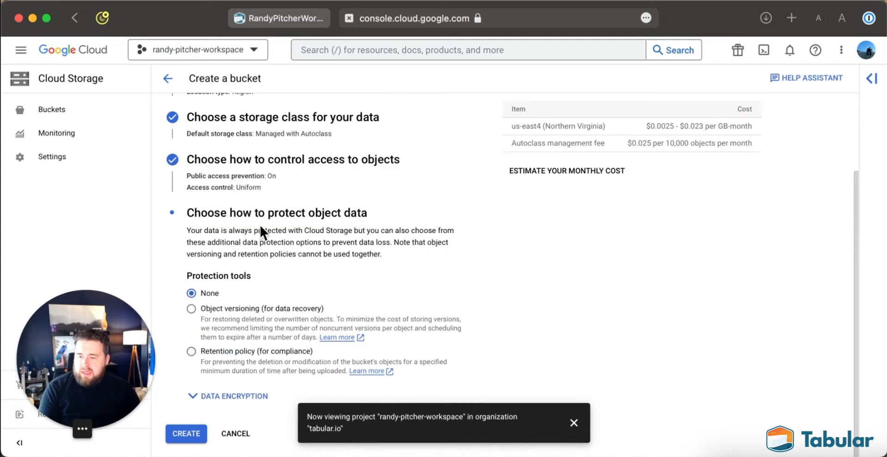
Step: Protect the bucket's data with object versioning, create the bucket and dismiss the creation notice
{"action": "left_click", "coordinate": [243, 310]}
{"action": "scroll", "coordinate": [480, 278], "scroll_direction": "down", "scroll_amount": 3}
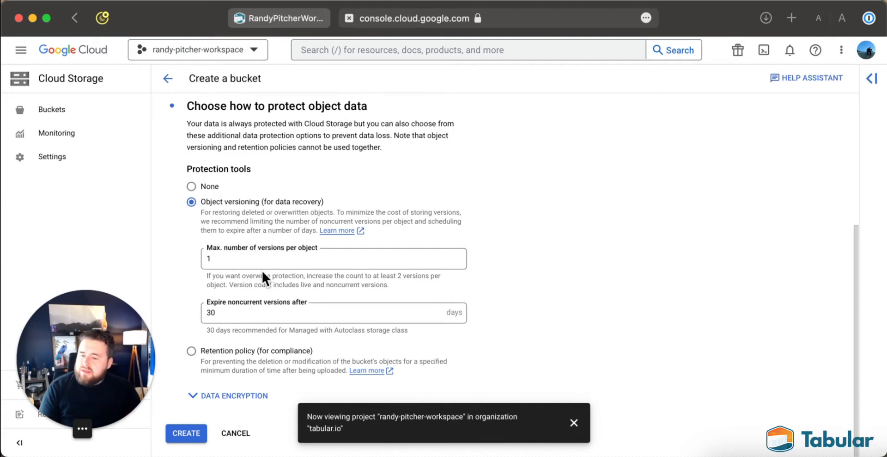
{"action": "left_click", "coordinate": [195, 433]}
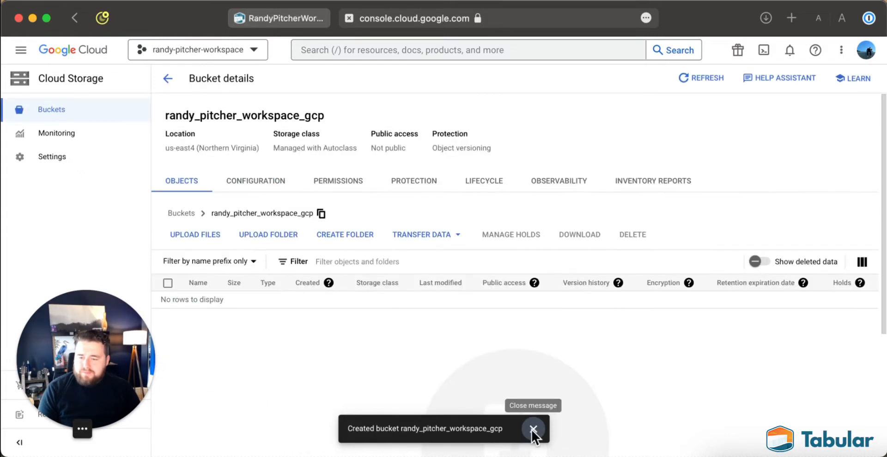
{"action": "left_click", "coordinate": [533, 428]}
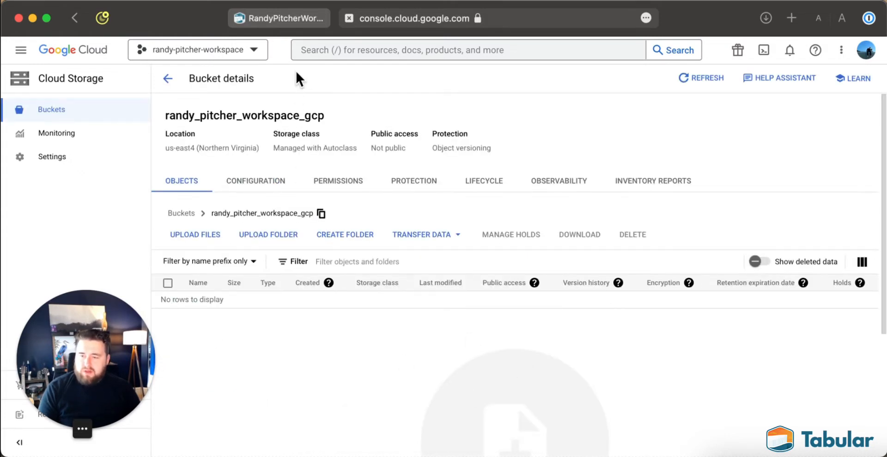
Step: Copy the new bucket's name from Google Cloud into Tabular's connection assistant as the bucket name, and continue to the manual bucket setup
{"action": "double_click", "coordinate": [295, 116]}
{"action": "right_click", "coordinate": [296, 116]}
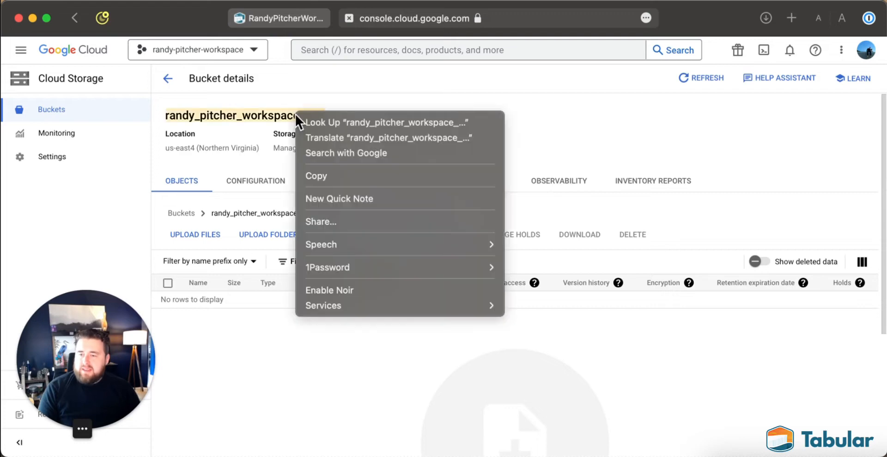
{"action": "left_click", "coordinate": [309, 179]}
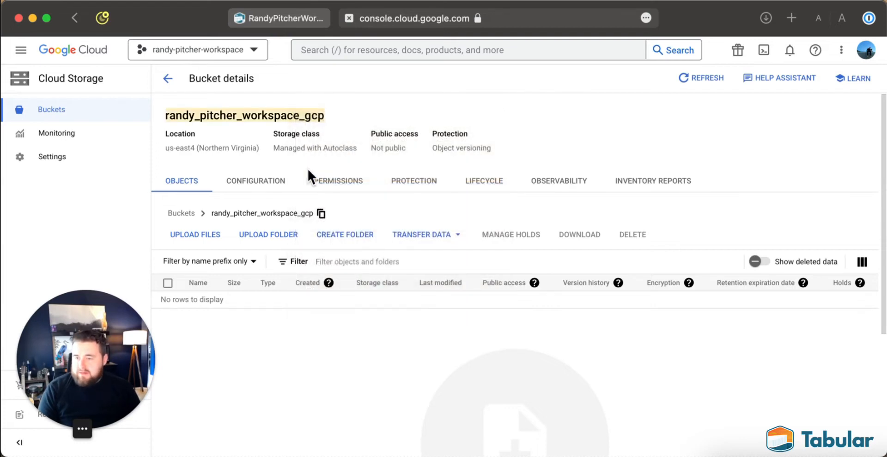
{"action": "left_click", "coordinate": [284, 19]}
{"action": "left_click", "coordinate": [401, 238]}
{"action": "triple_click", "coordinate": [400, 238]}
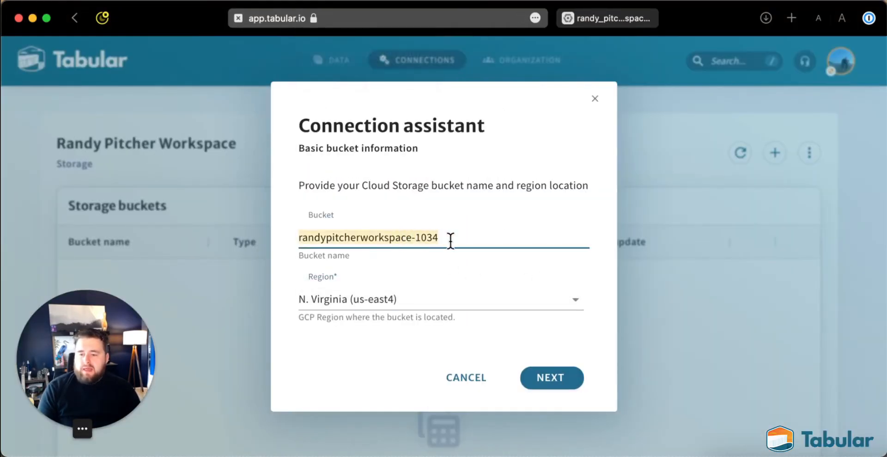
{"action": "right_click", "coordinate": [450, 240]}
{"action": "left_click", "coordinate": [463, 283]}
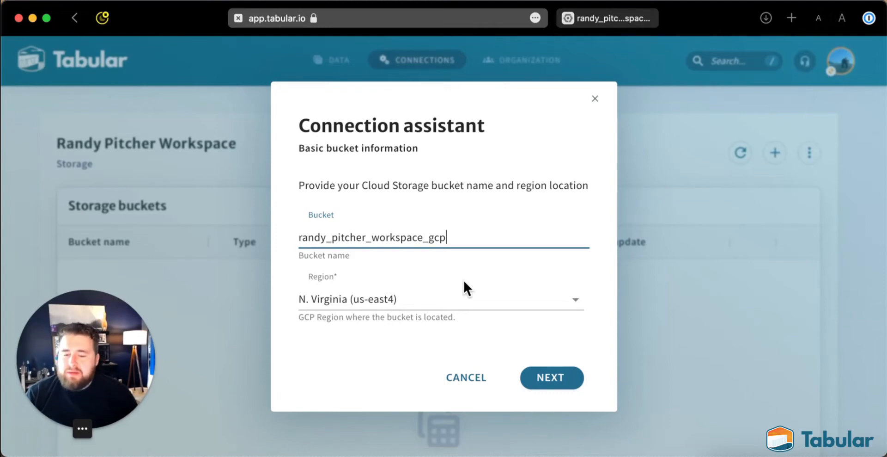
{"action": "left_click", "coordinate": [544, 381]}
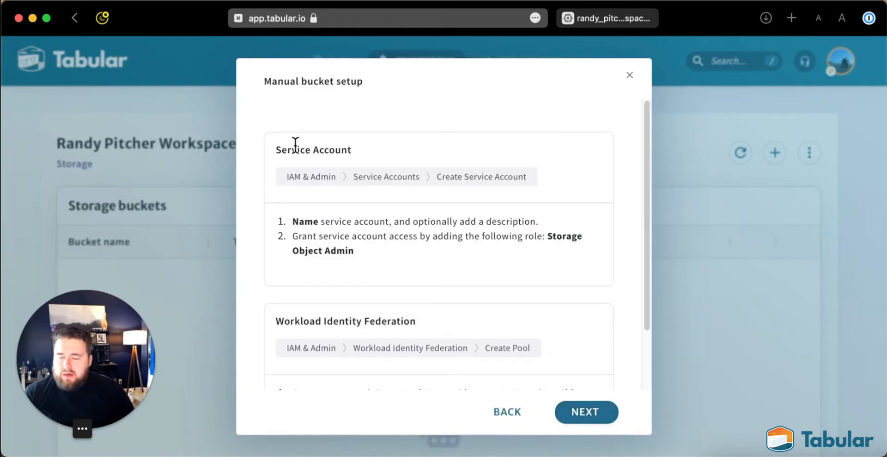
Step: Examine the manual setup instructions for the service account and Workload Identity Federation, including the required role and provider type
{"action": "left_click_drag", "start_coordinate": [295, 143], "coordinate": [341, 149]}
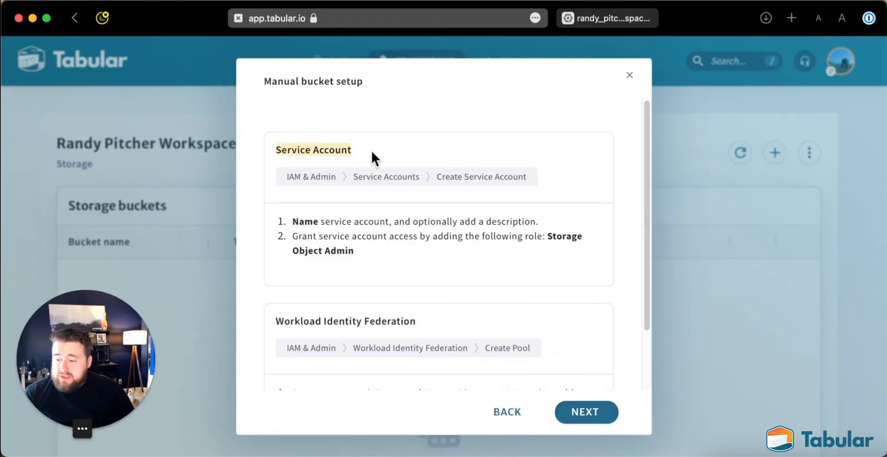
{"action": "scroll", "coordinate": [371, 153], "scroll_direction": "down", "scroll_amount": 2}
{"action": "left_click", "coordinate": [294, 285]}
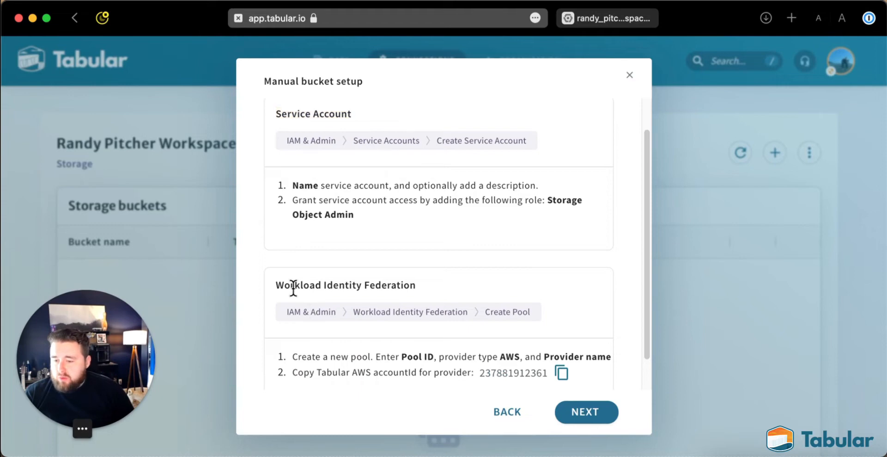
{"action": "left_click_drag", "start_coordinate": [293, 286], "coordinate": [423, 286]}
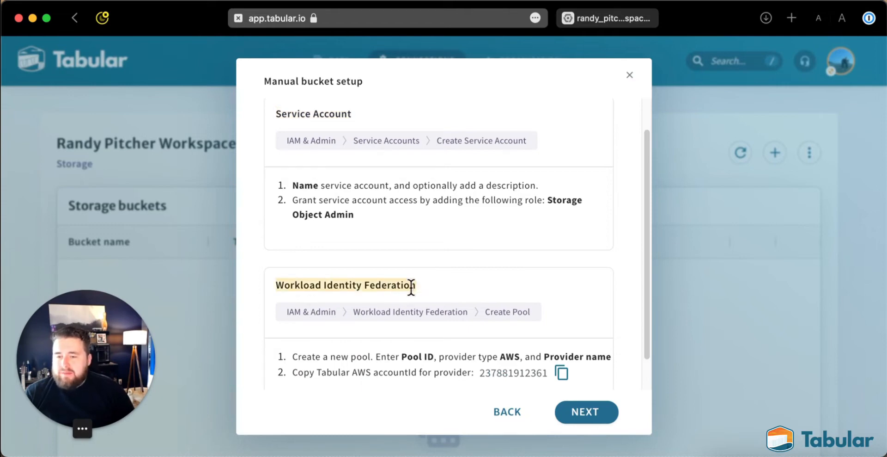
{"action": "scroll", "coordinate": [398, 291], "scroll_direction": "up", "scroll_amount": 2}
{"action": "left_click", "coordinate": [298, 147]}
{"action": "left_click_drag", "start_coordinate": [298, 147], "coordinate": [333, 149]}
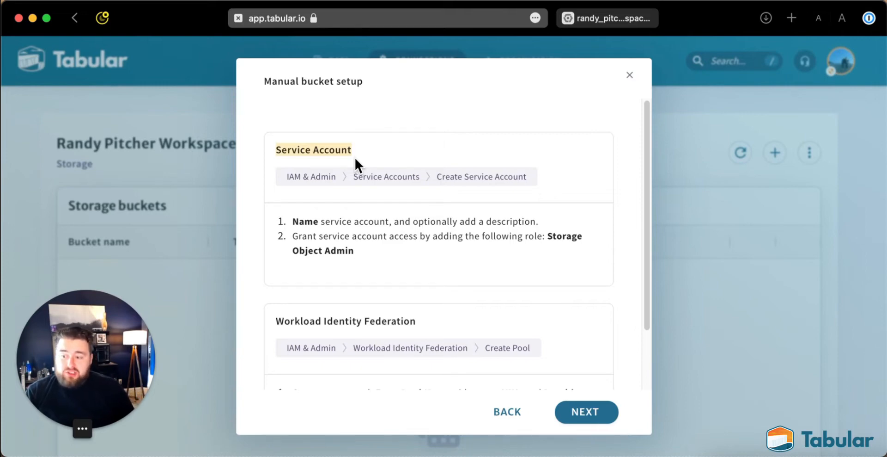
{"action": "scroll", "coordinate": [458, 292], "scroll_direction": "down", "scroll_amount": 4}
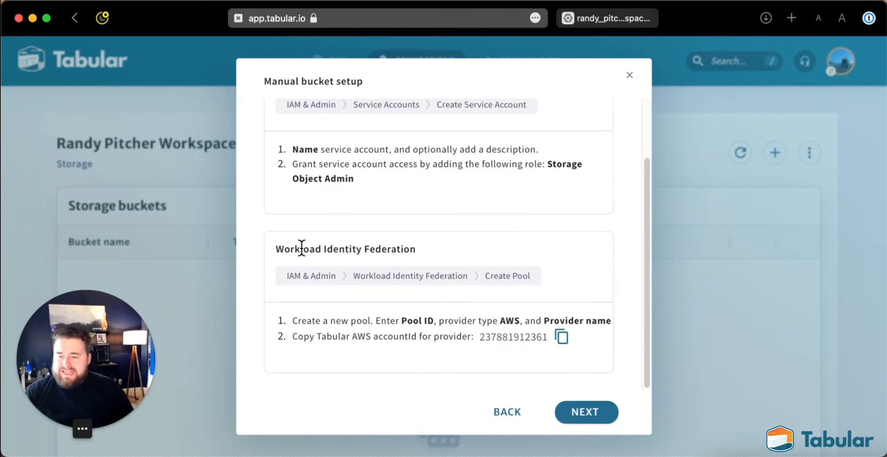
{"action": "triple_click", "coordinate": [301, 248]}
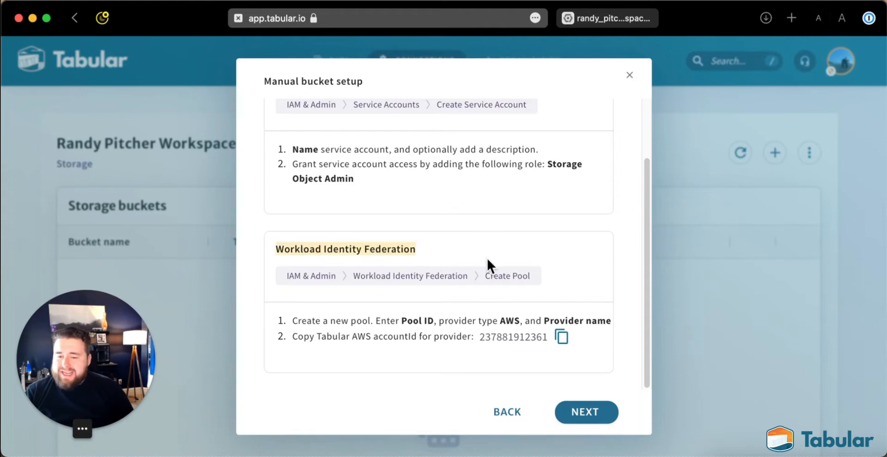
{"action": "double_click", "coordinate": [510, 320]}
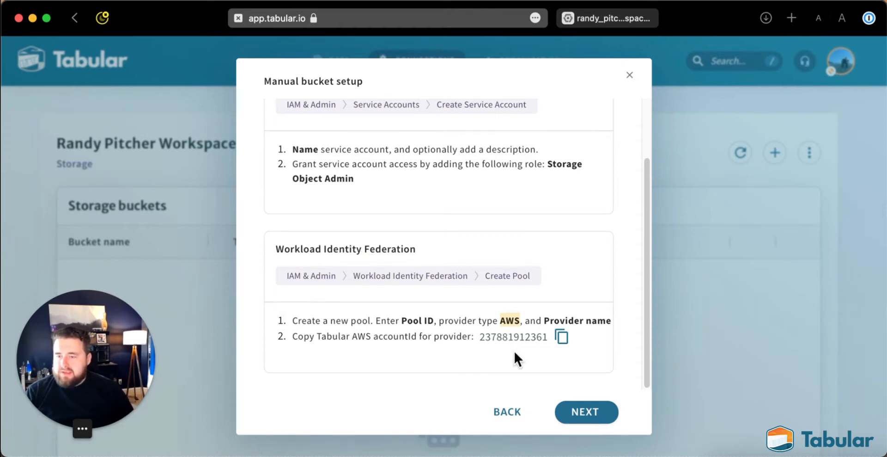
{"action": "scroll", "coordinate": [494, 334], "scroll_direction": "up", "scroll_amount": 3}
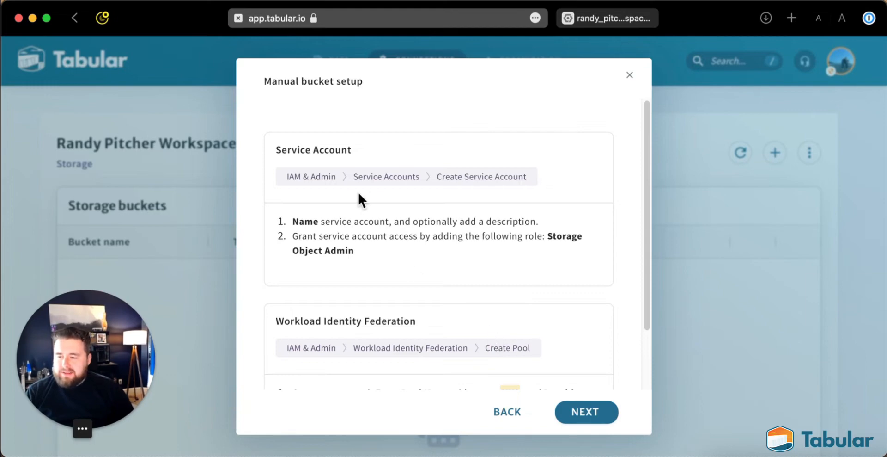
Step: Switch to Google Cloud and bring up the IAM & Admin Service Accounts page in a new browser tab
{"action": "left_click", "coordinate": [629, 22]}
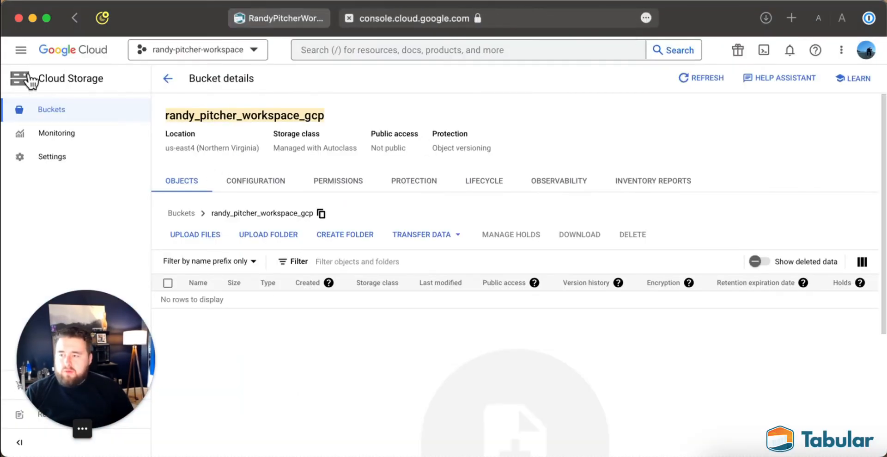
{"action": "left_click", "coordinate": [21, 50]}
{"action": "mouse_move", "coordinate": [124, 175]}
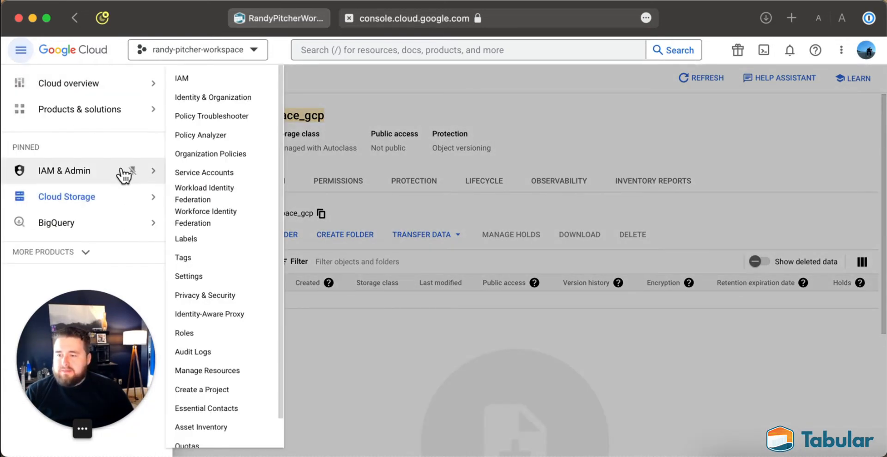
{"action": "left_click", "coordinate": [226, 172], "text": "super"}
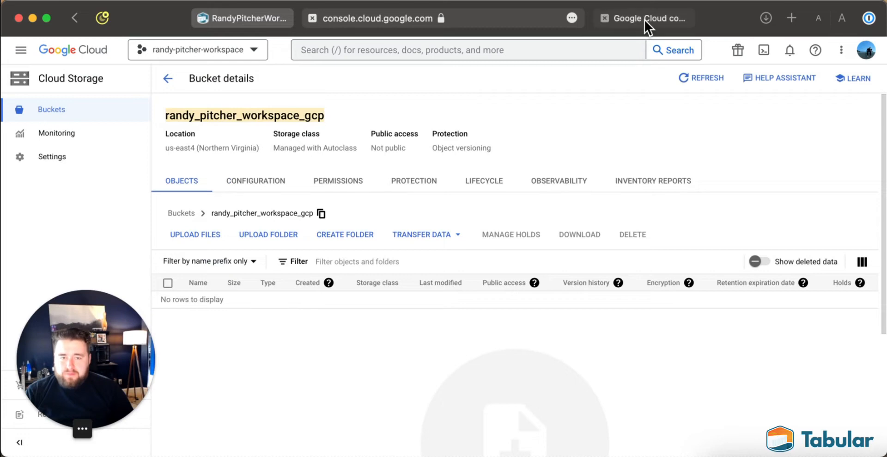
{"action": "left_click", "coordinate": [645, 21]}
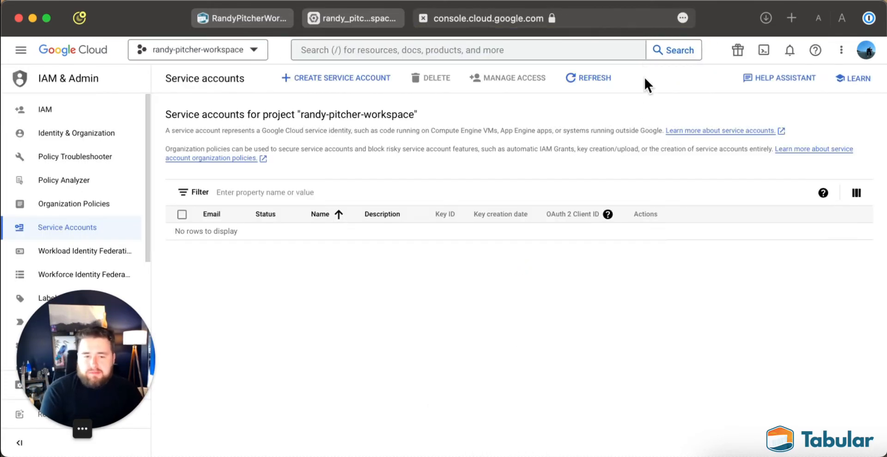
Step: Start a new service account and name it with the workspace name in underscore form followed by "_tabular_io_svc"
{"action": "left_click", "coordinate": [287, 77]}
{"action": "left_click", "coordinate": [288, 145]}
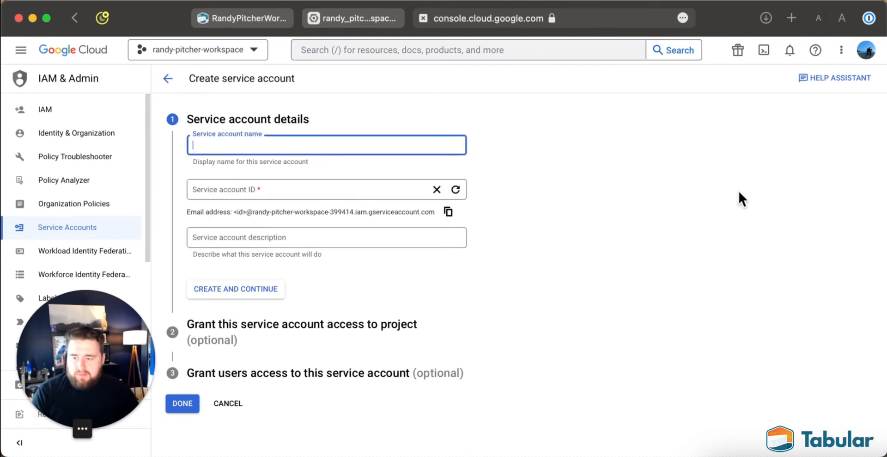
{"action": "type", "text": "randy"}
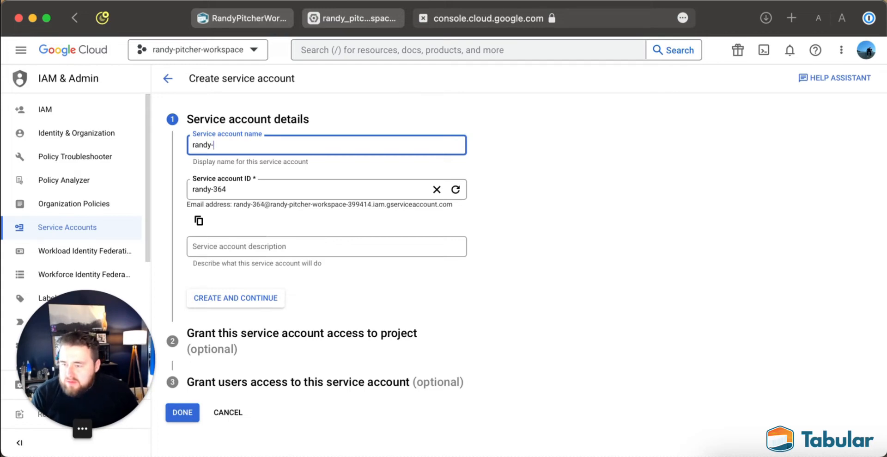
{"action": "type", "text": "_pitch"}
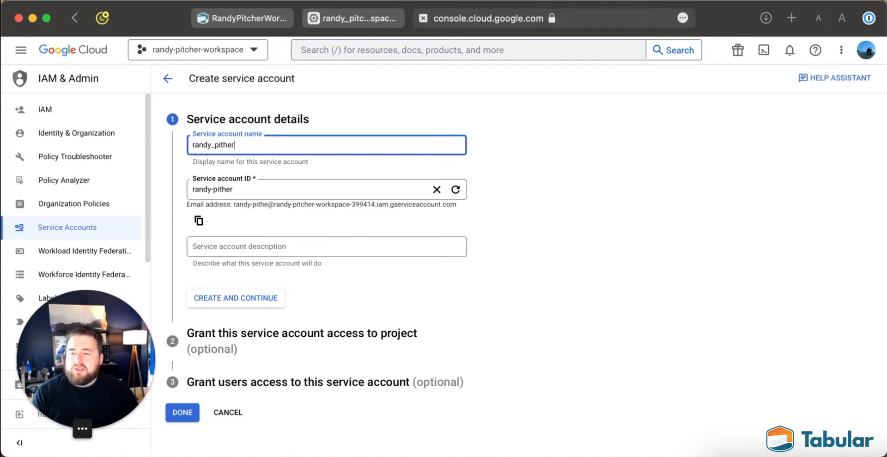
{"action": "type", "text": "er_wor"}
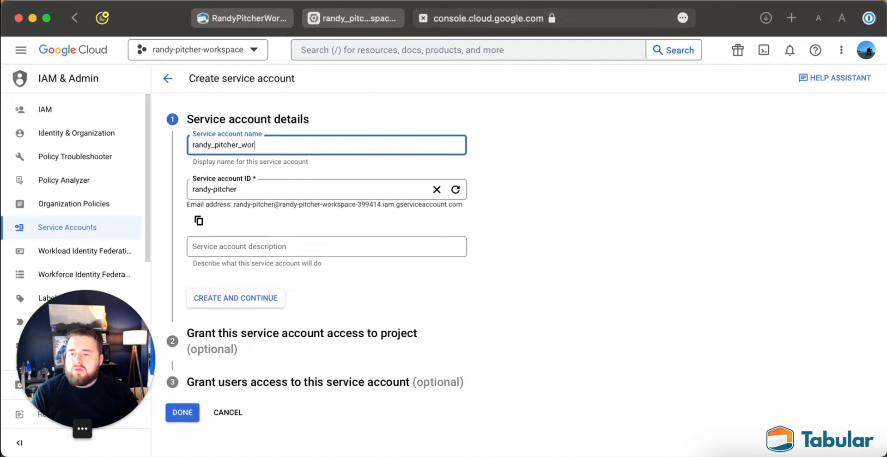
{"action": "type", "text": "kspace_tabular_io_svc"}
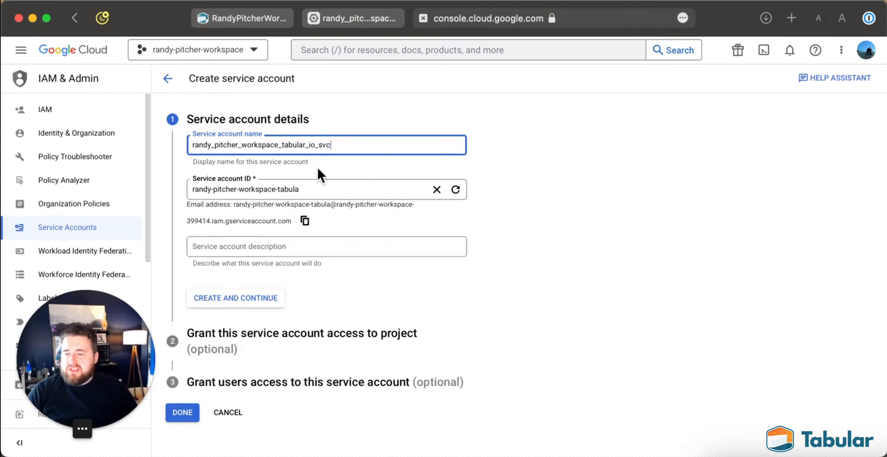
{"action": "double_click", "coordinate": [316, 147]}
{"action": "left_click", "coordinate": [343, 160]}
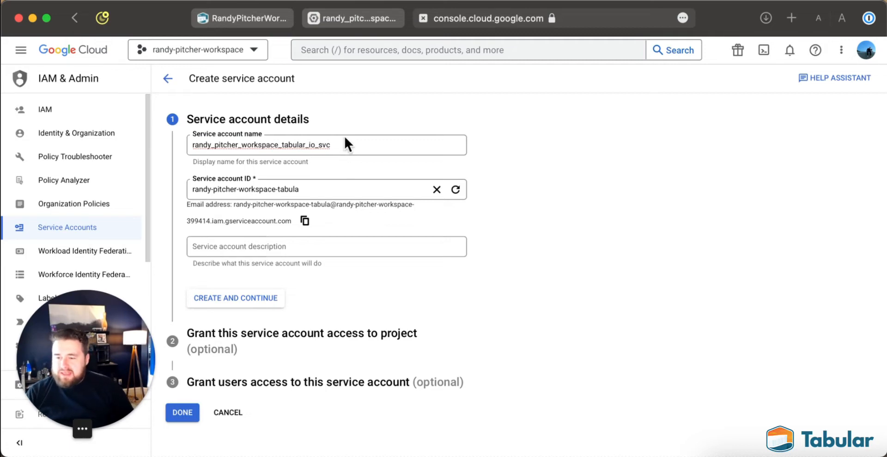
Step: Describe the account as the service account for the workspace org in tabular.io, including the workspace's name, and create it
{"action": "left_click", "coordinate": [340, 243]}
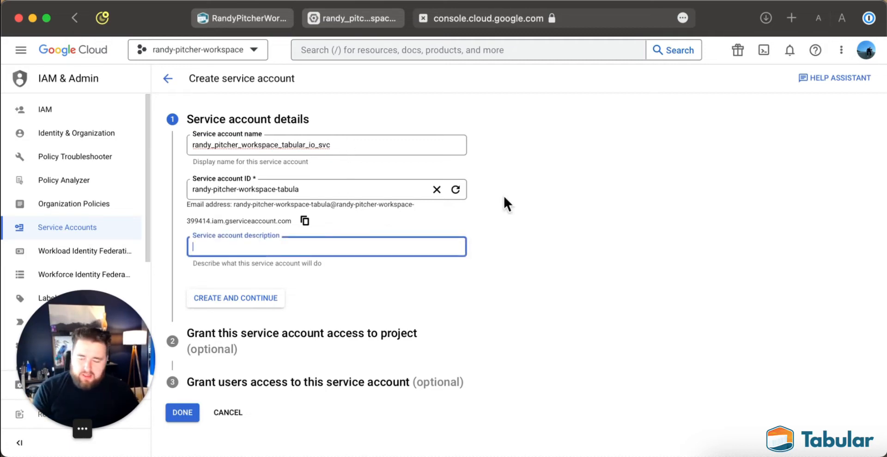
{"action": "type", "text": "service account for the r"}
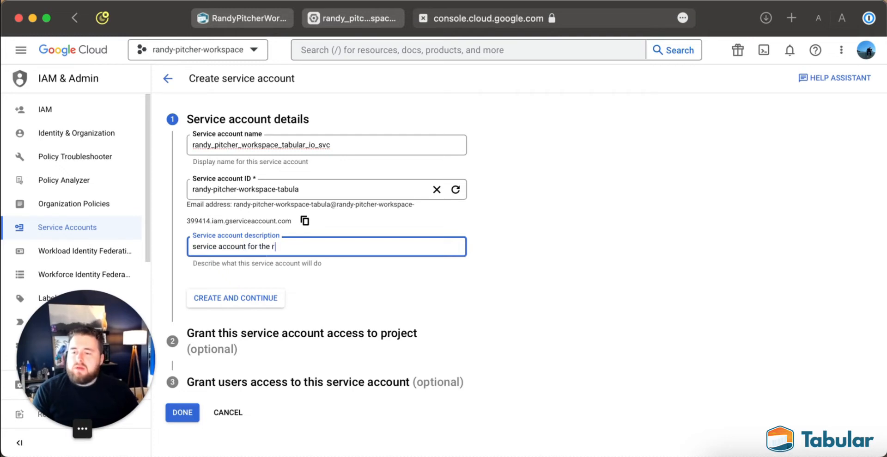
{"action": "type", "text": "andy pitcher worksp"}
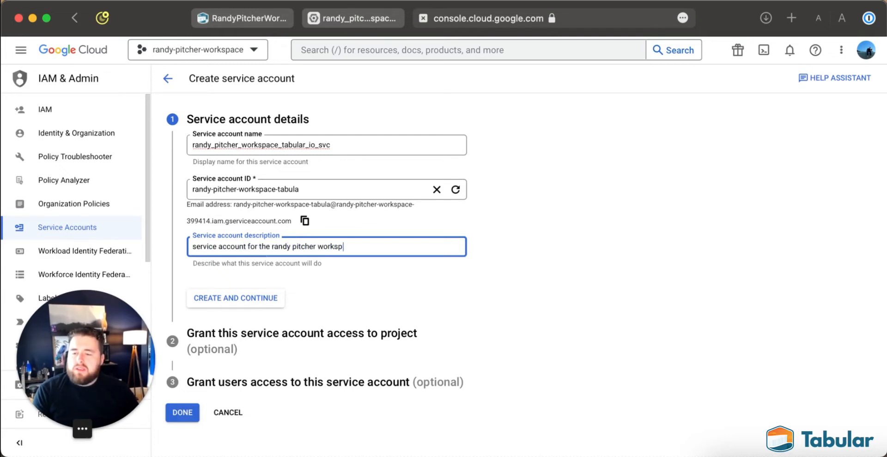
{"action": "type", "text": "ace org in tabular.io"}
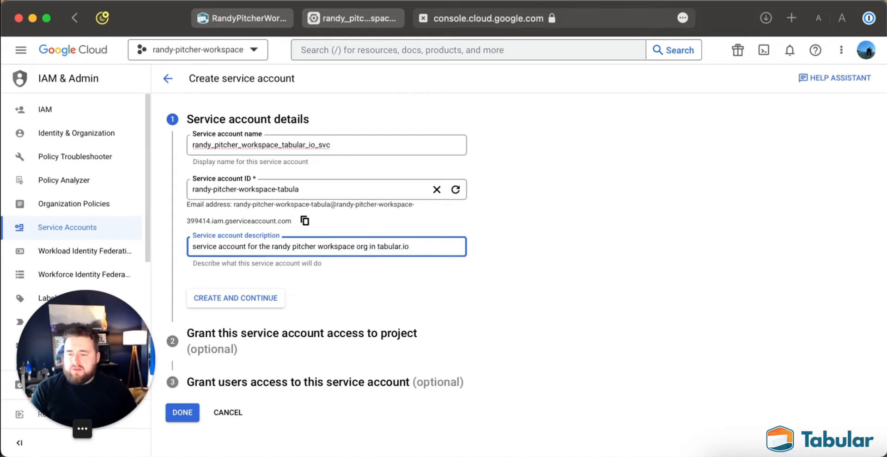
{"action": "left_click", "coordinate": [199, 300]}
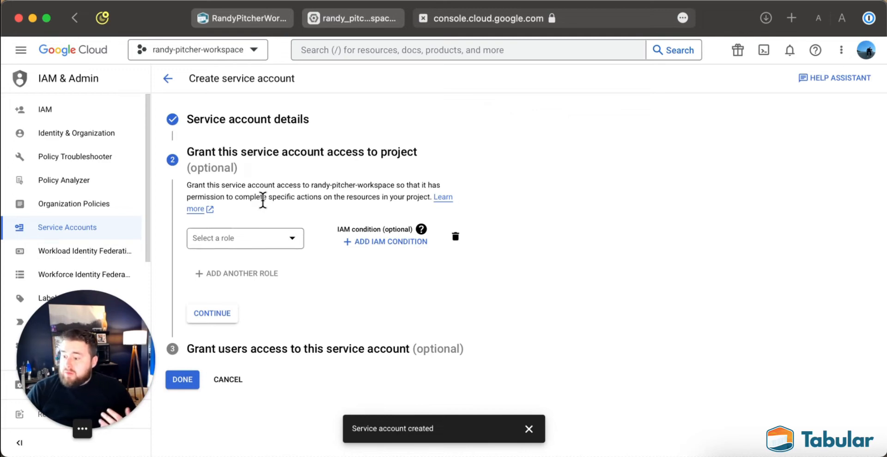
Step: Filter the roles for "object" and grant the service account the Storage Admin role on the project
{"action": "left_click", "coordinate": [270, 238]}
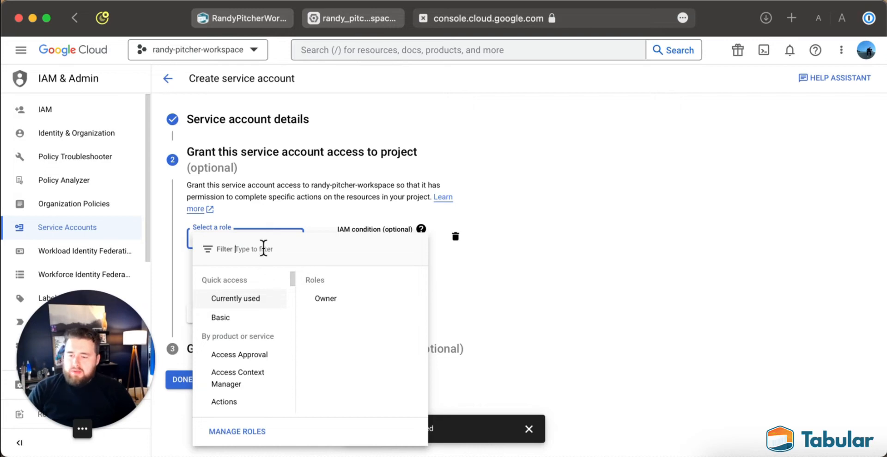
{"action": "type", "text": "object"}
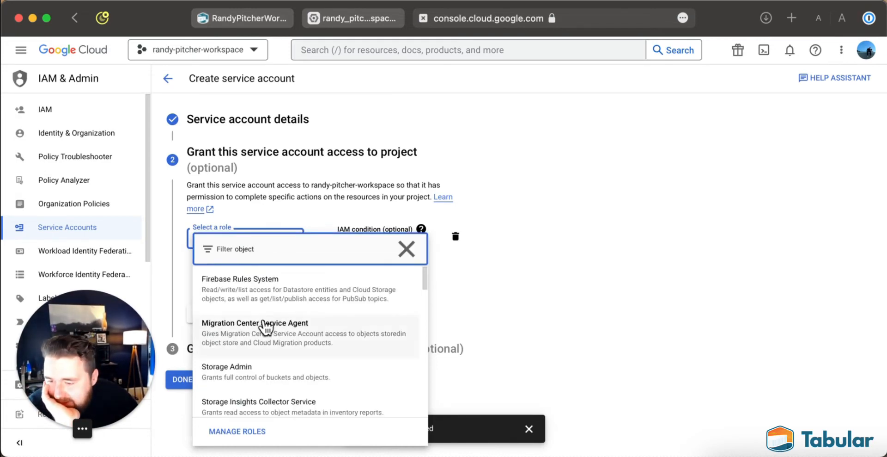
{"action": "scroll", "coordinate": [265, 337], "scroll_direction": "down", "scroll_amount": 1}
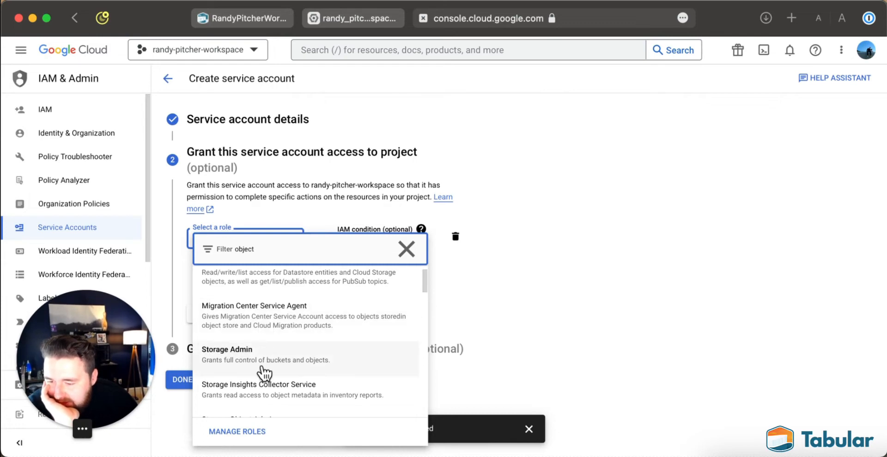
{"action": "left_click", "coordinate": [265, 351]}
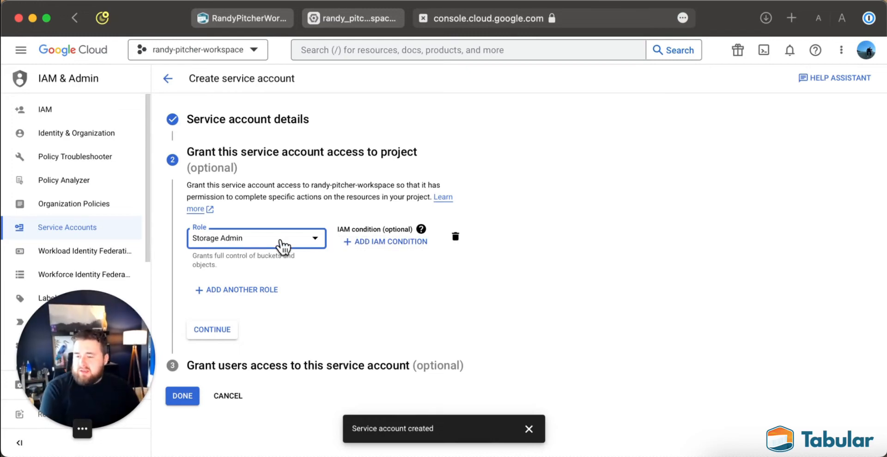
Step: Add an IAM condition to the Storage Admin role, titled with the new bucket's name followed by "Only Access"
{"action": "left_click", "coordinate": [349, 244]}
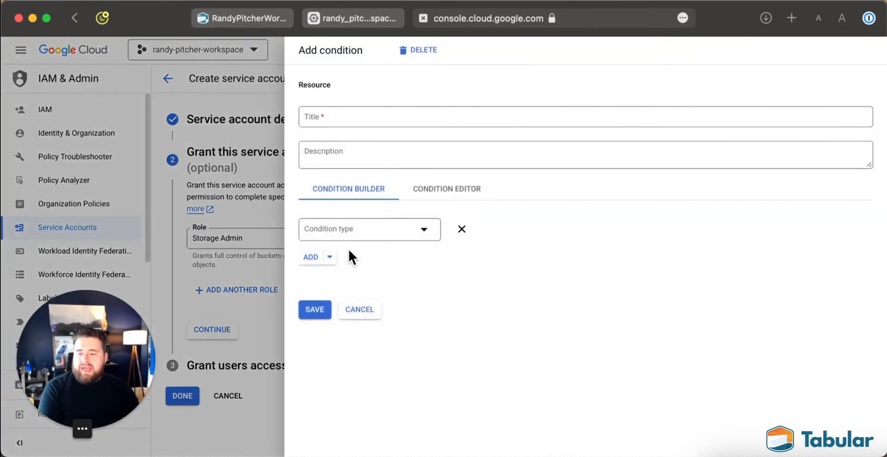
{"action": "left_click", "coordinate": [413, 116]}
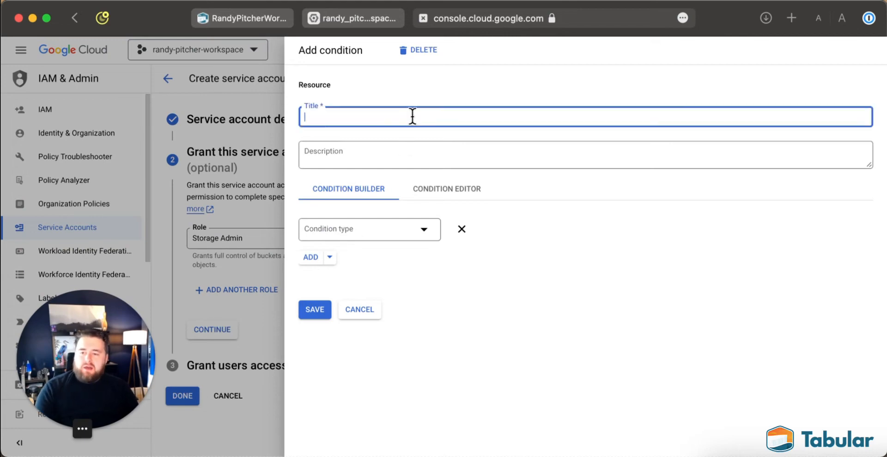
{"action": "type", "text": "randy_pitcher_workspace_gcp"}
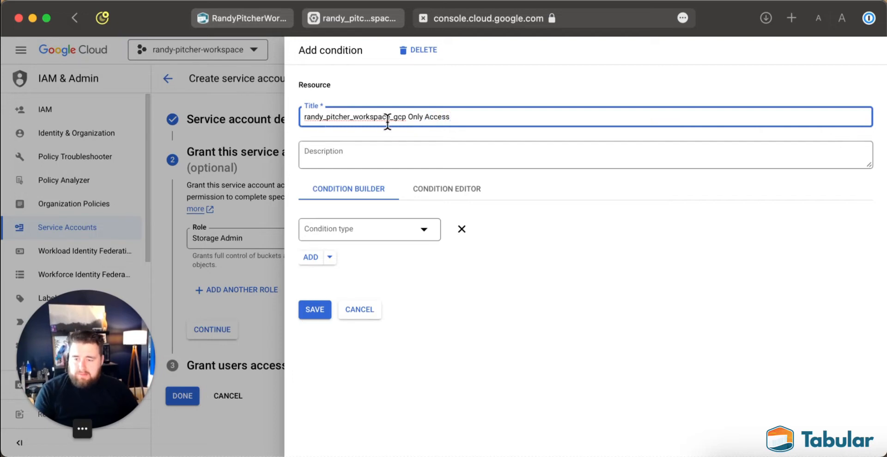
Step: Set the condition type to the resource Name with the operator "Starts with"
{"action": "left_click", "coordinate": [364, 227]}
{"action": "mouse_move", "coordinate": [440, 277]}
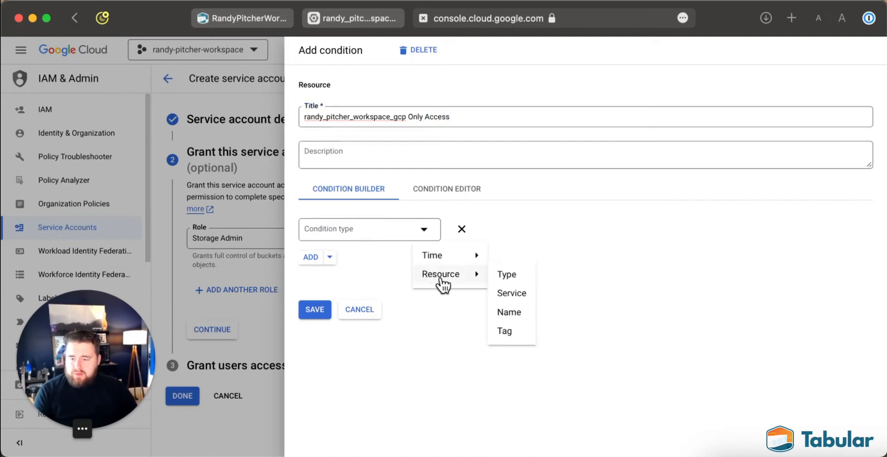
{"action": "left_click", "coordinate": [500, 312]}
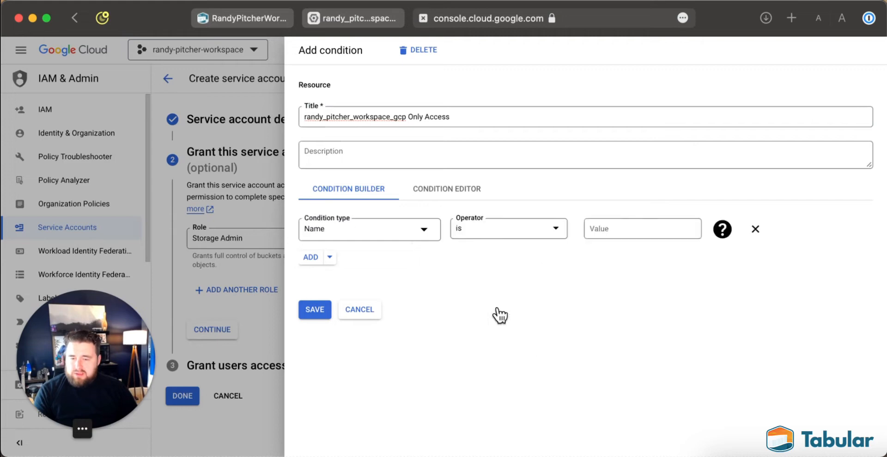
{"action": "left_click", "coordinate": [617, 219]}
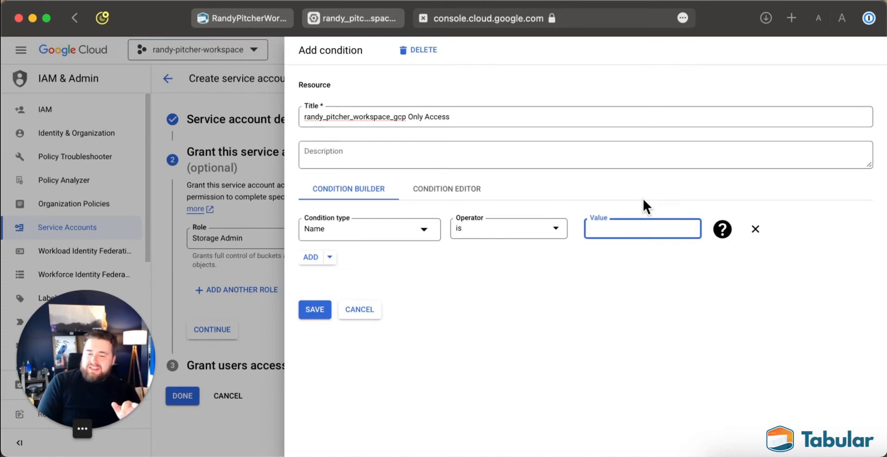
{"action": "left_click", "coordinate": [551, 231]}
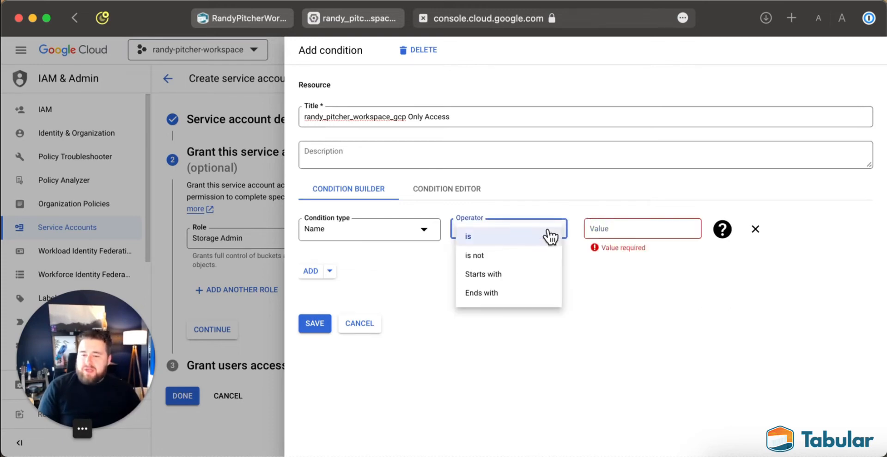
{"action": "left_click", "coordinate": [545, 276]}
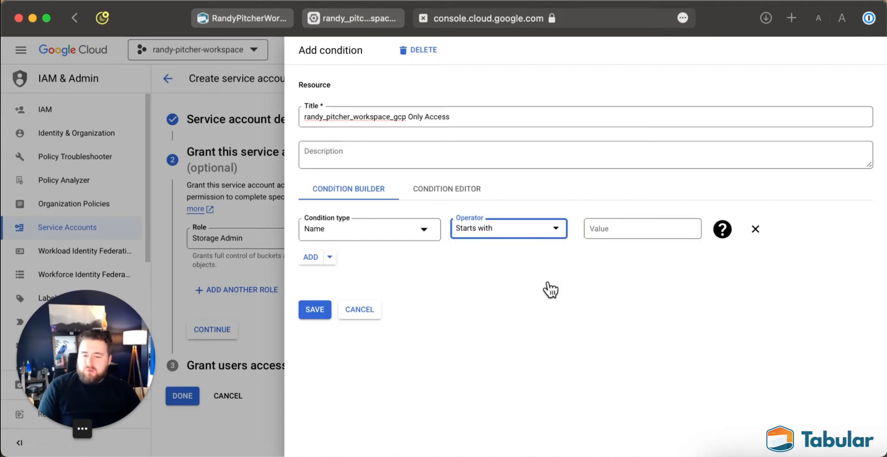
Step: Fill the condition value with the path "projects/_/buckets/off_region_gcp_warehouse_bucket" from the clipboard history
{"action": "left_click", "coordinate": [610, 230]}
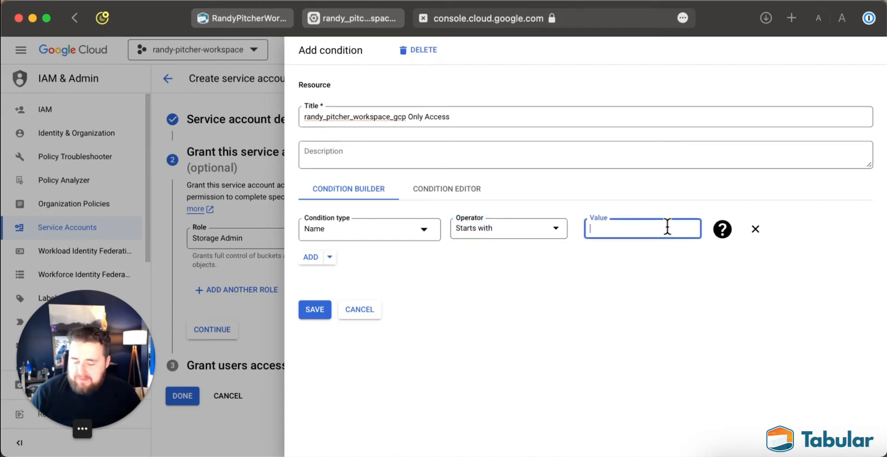
{"action": "key", "text": "alt+space"}
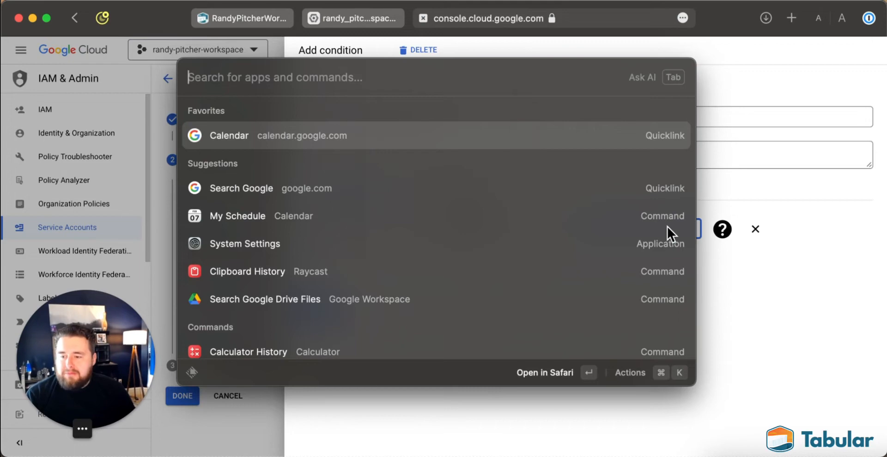
{"action": "type", "text": "paste"}
{"action": "key", "text": "Return"}
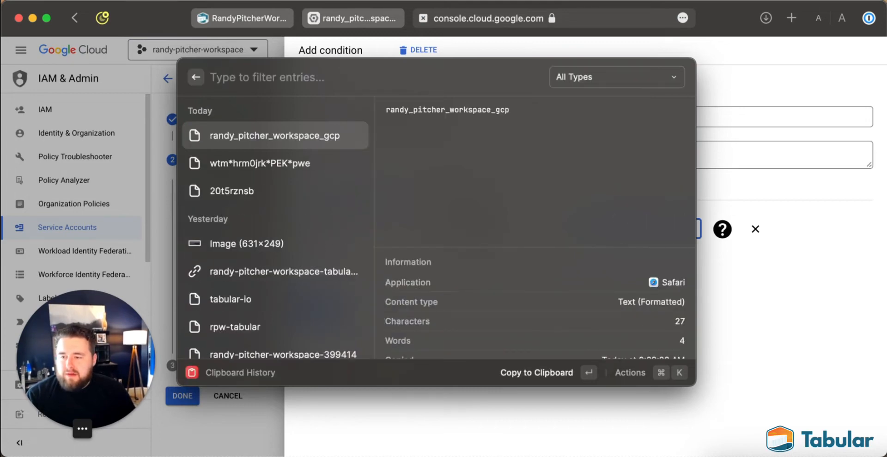
{"action": "key", "text": "Down"}
{"action": "key", "text": "Down"}
{"action": "key", "text": "Down"}
{"action": "key", "text": "Down"}
{"action": "key", "text": "Down"}
{"action": "key", "text": "Down"}
{"action": "key", "text": "Down"}
{"action": "key", "text": "Down"}
{"action": "key", "text": "Down"}
{"action": "key", "text": "Down"}
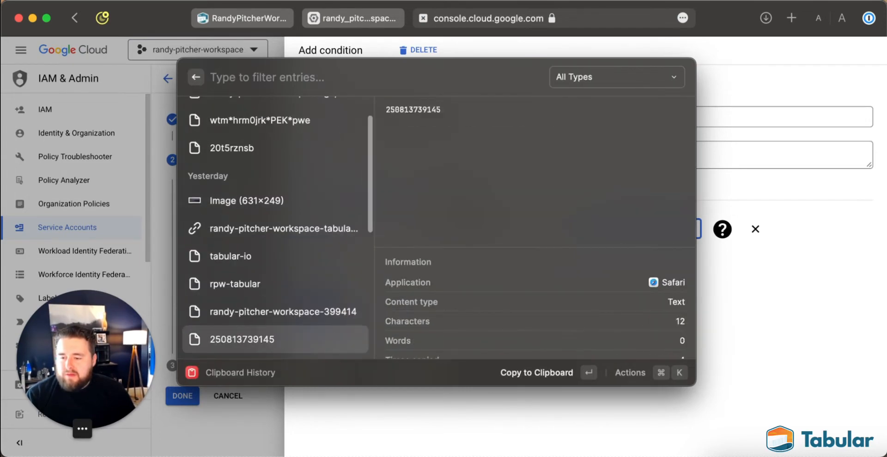
{"action": "key", "text": "Down"}
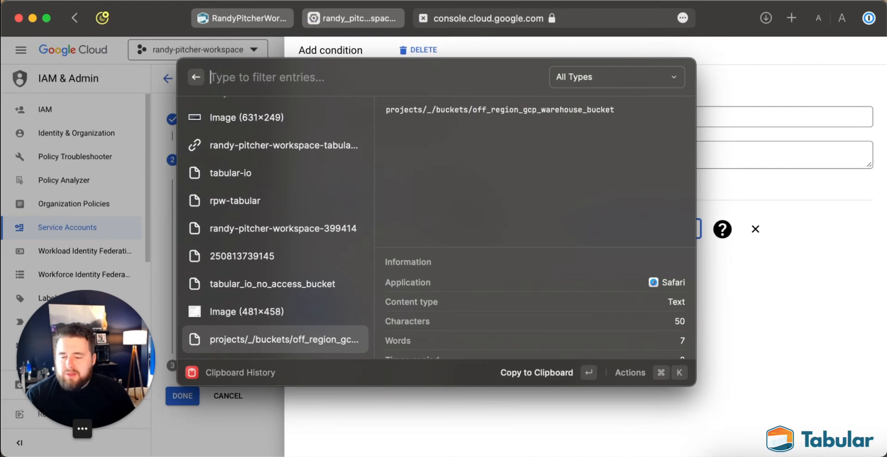
{"action": "key", "text": "Return"}
{"action": "key", "text": "super+v"}
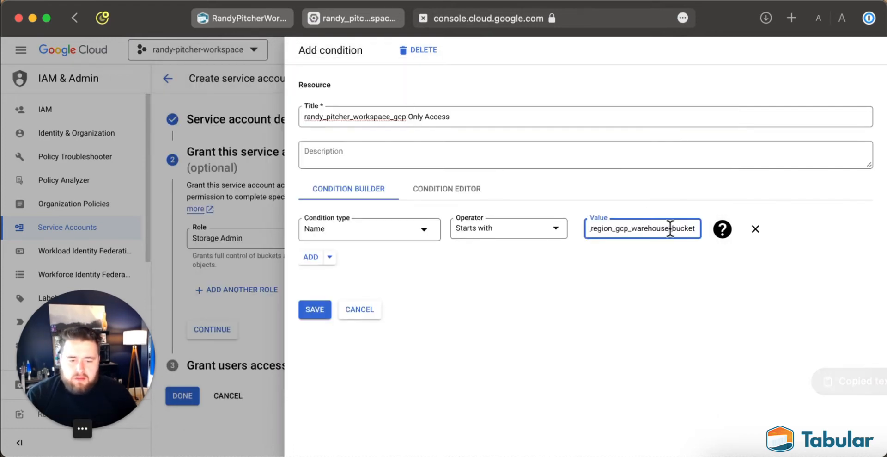
Step: Replace the bucket name after "projects/_/buckets/" in the condition value with the new workspace bucket's name, and save the condition
{"action": "mouse_move", "coordinate": [630, 229]}
{"action": "left_mouse_down"}
{"action": "mouse_move", "coordinate": [559, 227]}
{"action": "mouse_move", "coordinate": [619, 230]}
{"action": "left_mouse_up"}
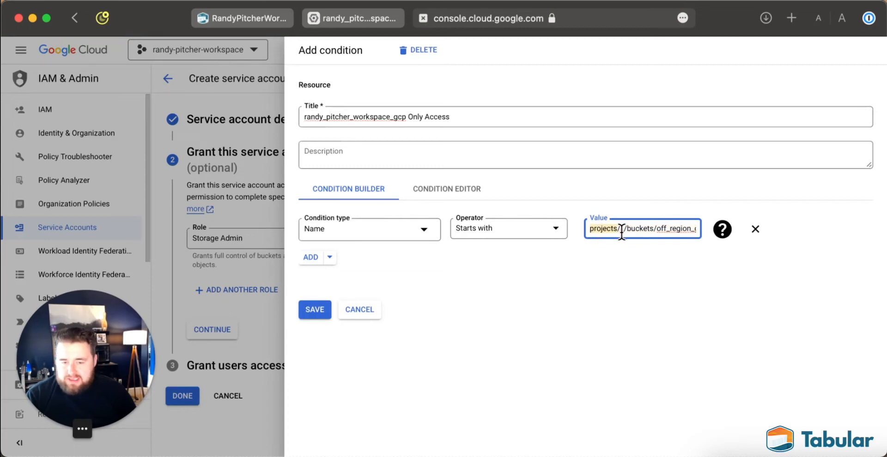
{"action": "double_click", "coordinate": [622, 233]}
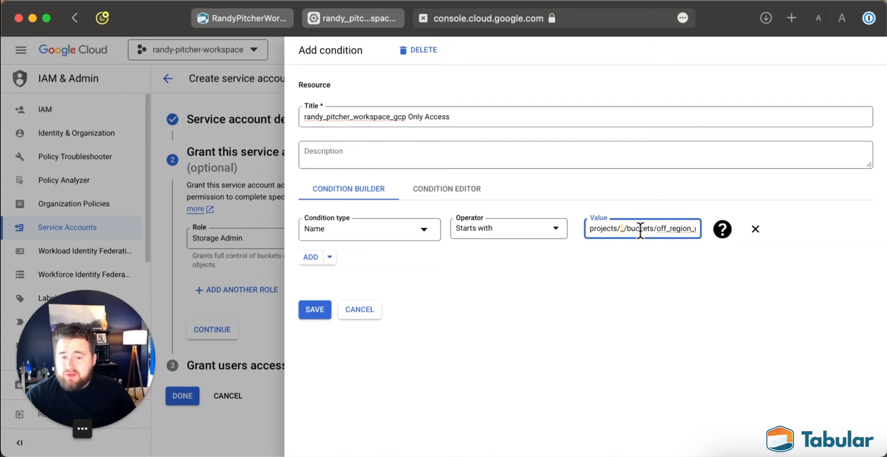
{"action": "double_click", "coordinate": [680, 231]}
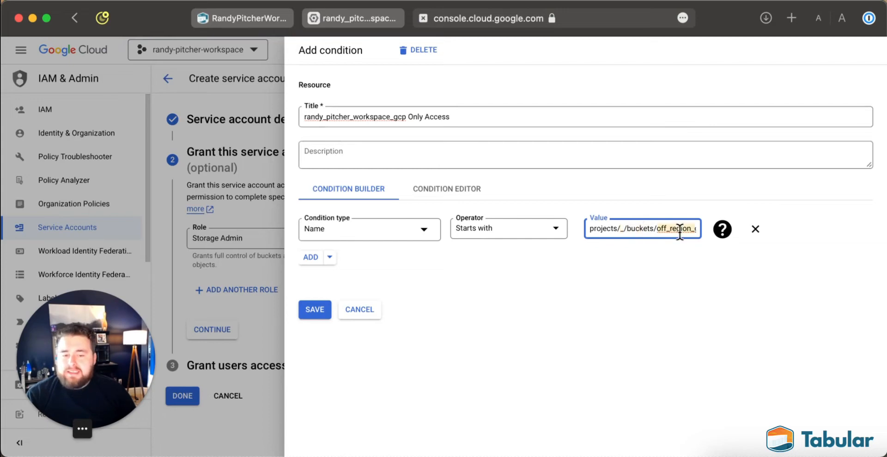
{"action": "key", "text": "BackSpace"}
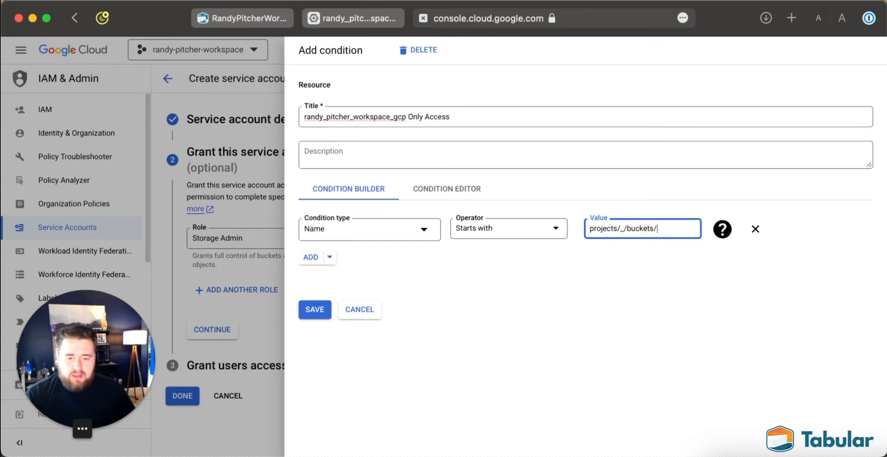
{"action": "left_click", "coordinate": [378, 18]}
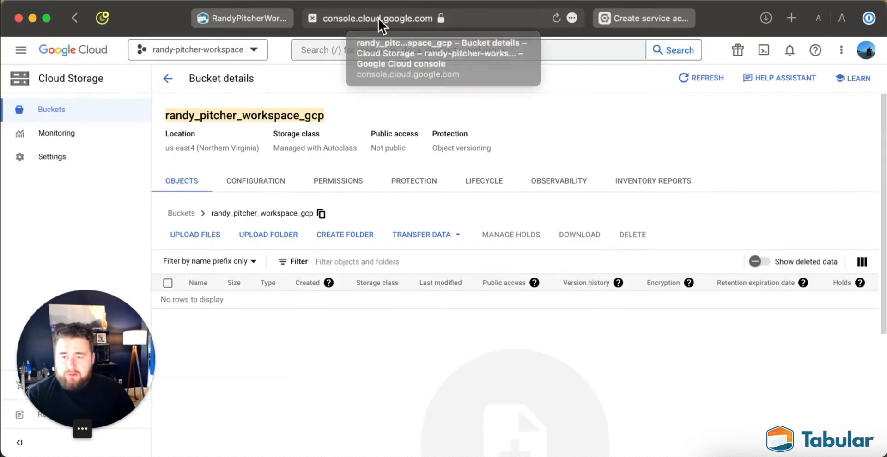
{"action": "left_click", "coordinate": [630, 21]}
{"action": "key", "text": "super+v"}
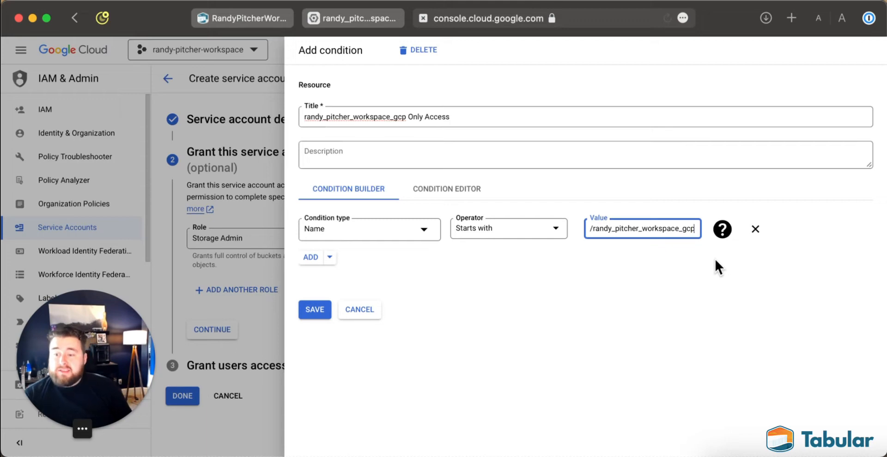
{"action": "left_click", "coordinate": [306, 314]}
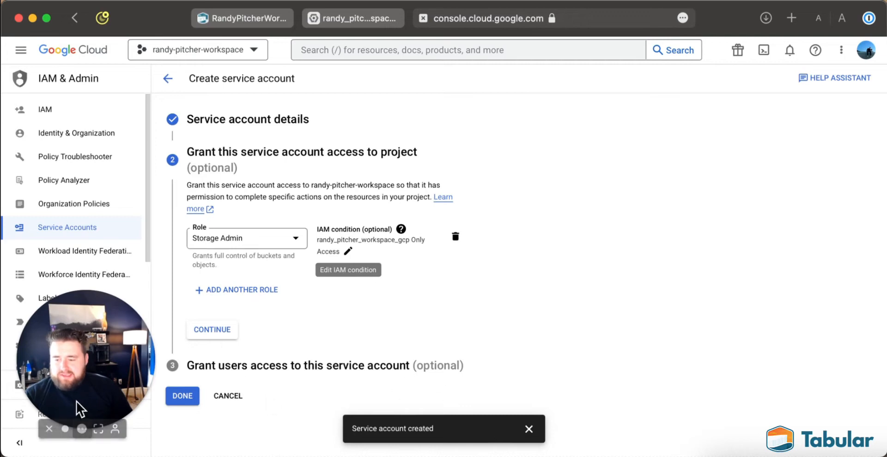
Step: Finish creating the service account and copy its e-mail address from the service accounts list
{"action": "left_click", "coordinate": [183, 395]}
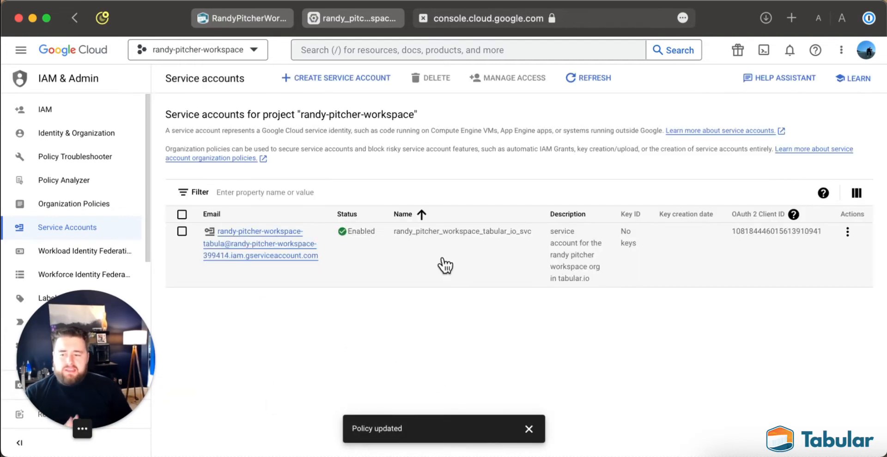
{"action": "mouse_move", "coordinate": [248, 254]}
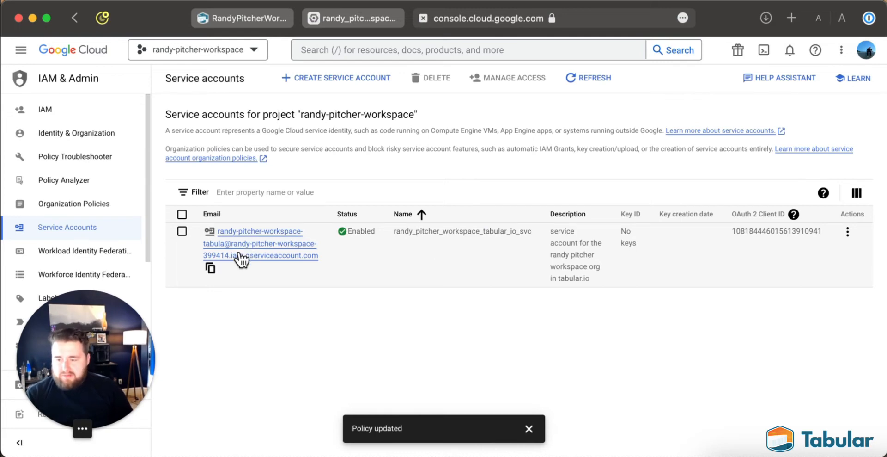
{"action": "left_click", "coordinate": [211, 269]}
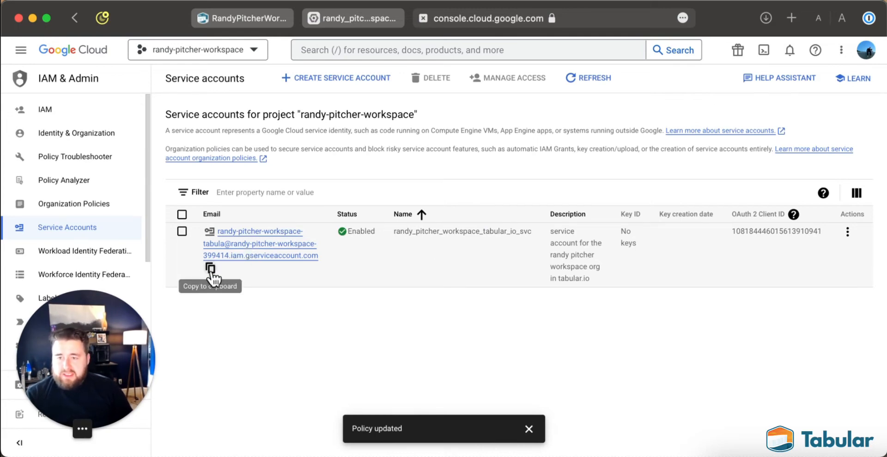
Step: Check the Workload Identity Federation instructions in Tabular's manual bucket setup and return to Google Cloud
{"action": "left_click", "coordinate": [262, 16]}
{"action": "scroll", "coordinate": [309, 199], "scroll_direction": "down", "scroll_amount": 3}
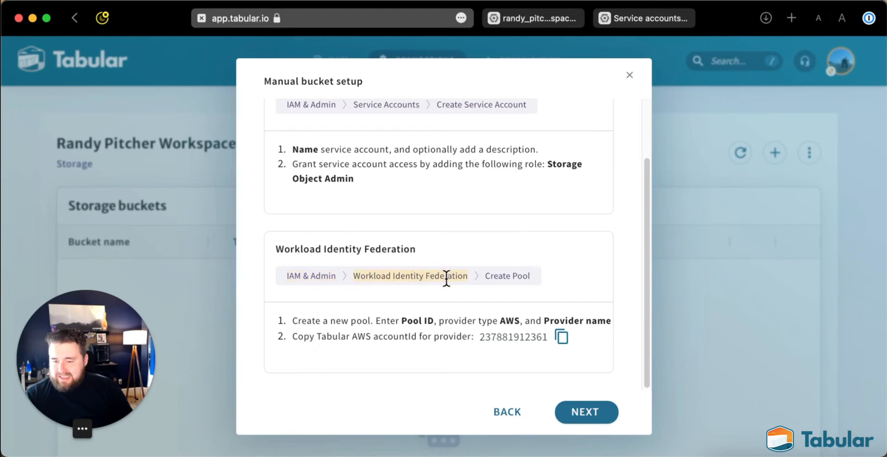
{"action": "left_click", "coordinate": [643, 19]}
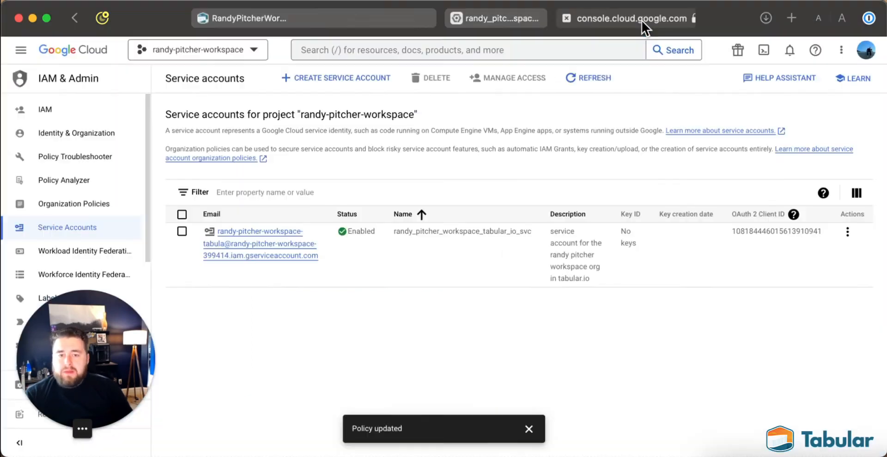
Step: Bring up Workload Identity Federation in IAM & Admin and start creating a new identity pool
{"action": "left_click_drag", "start_coordinate": [185, 305], "coordinate": [382, 323]}
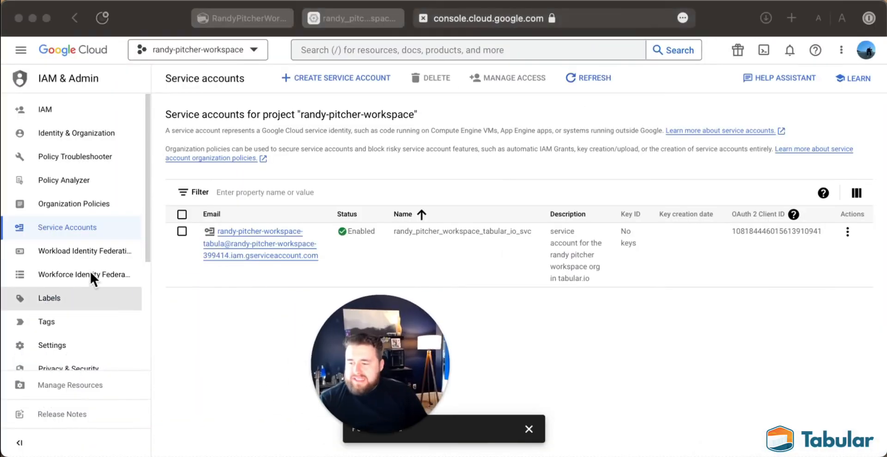
{"action": "left_click", "coordinate": [62, 253]}
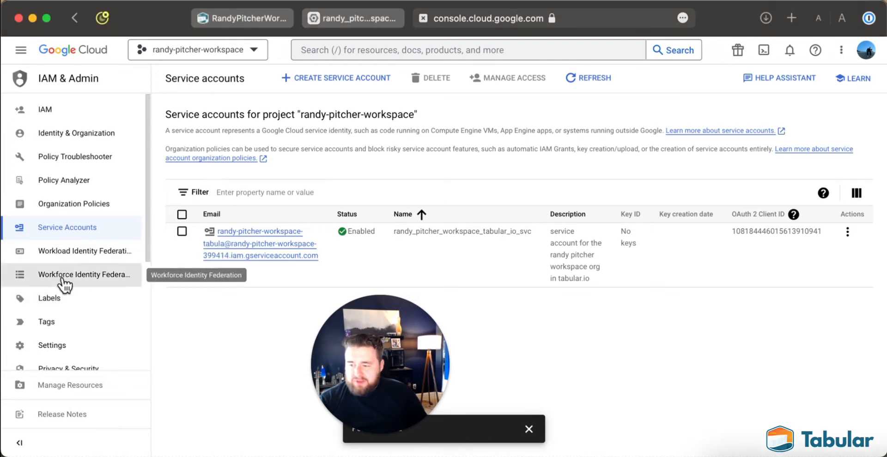
{"action": "left_click", "coordinate": [65, 252]}
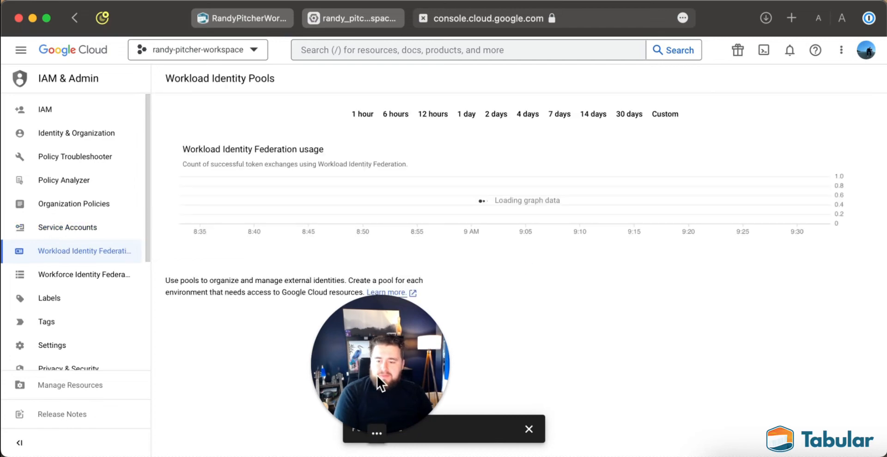
{"action": "left_click_drag", "start_coordinate": [377, 376], "coordinate": [63, 378]}
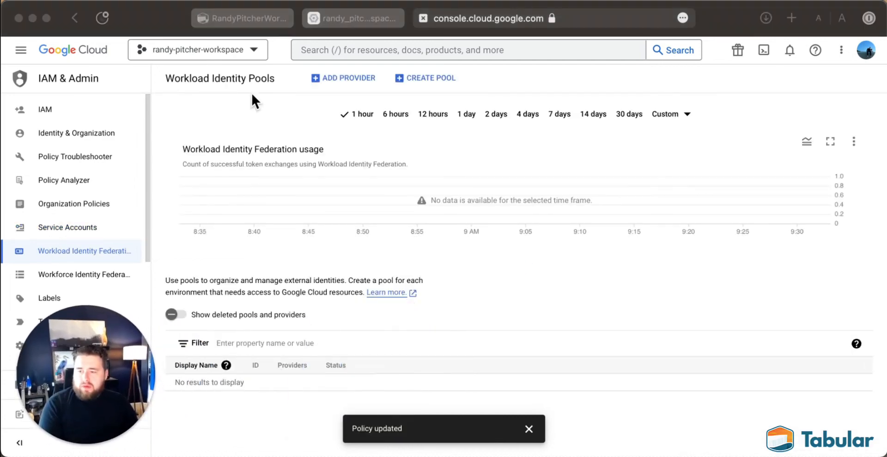
{"action": "left_click", "coordinate": [434, 78]}
{"action": "left_click", "coordinate": [321, 250]}
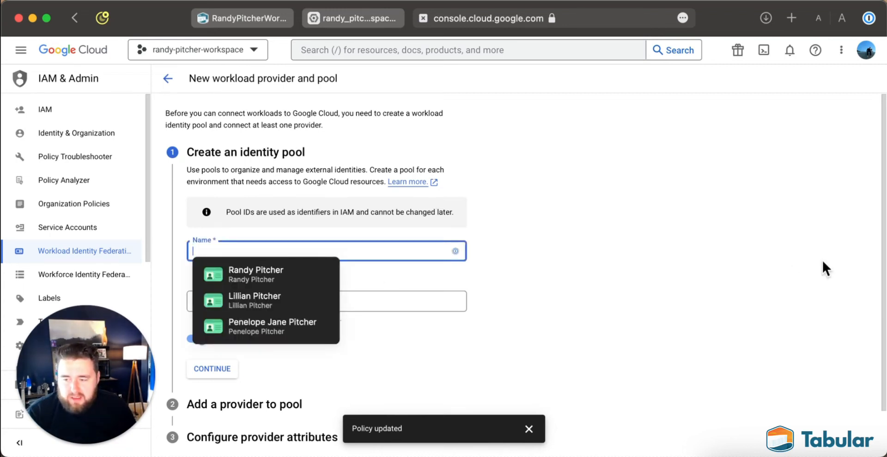
{"action": "type", "text": "tabular"}
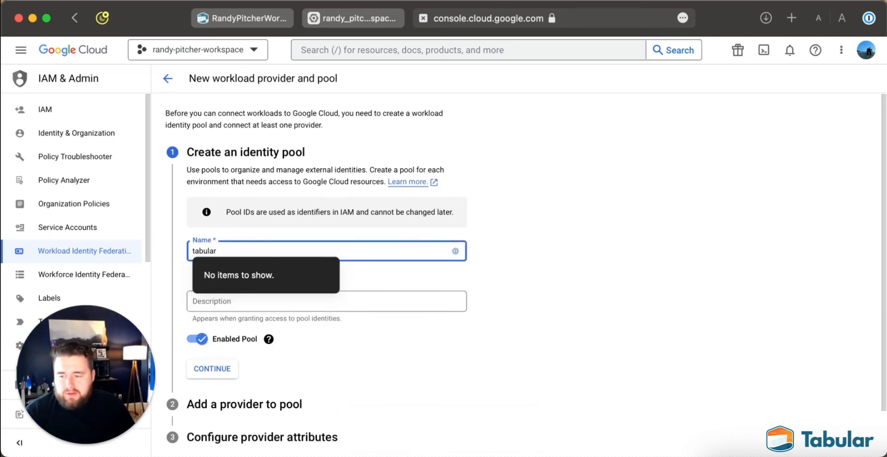
{"action": "key", "text": "BackSpace"}
{"action": "key", "text": "BackSpace"}
{"action": "key", "text": "BackSpace"}
{"action": "key", "text": "BackSpace"}
{"action": "key", "text": "BackSpace"}
{"action": "key", "text": "BackSpace"}
{"action": "key", "text": "BackSpace"}
Step: Name the identity pool with the workspace name in hyphenated form followed by "-tabular-io-pool"
{"action": "type", "text": "r"}
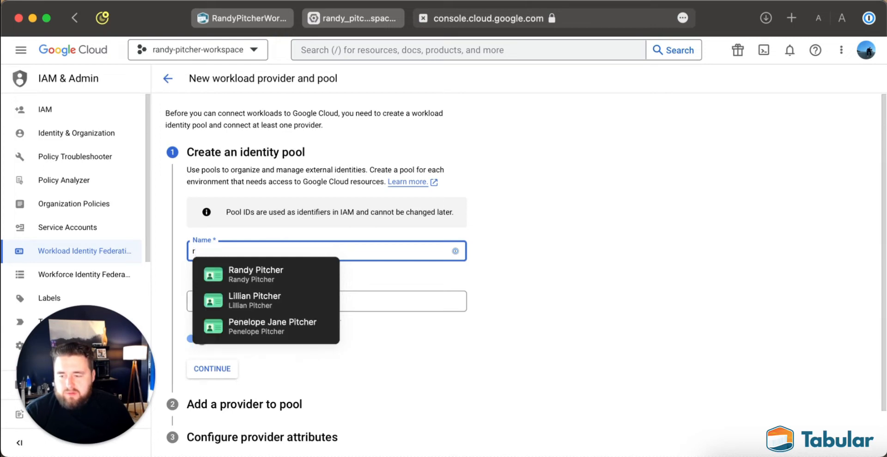
{"action": "type", "text": "andy-pitcher-workspace-tabular."}
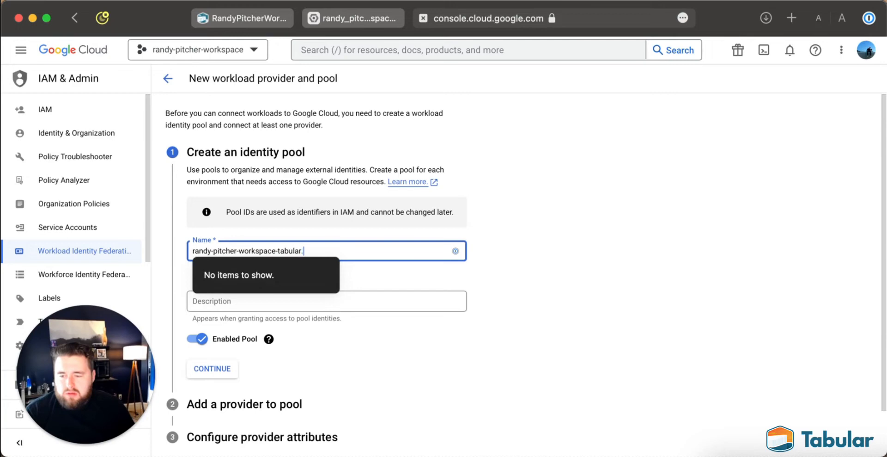
{"action": "type", "text": "-pool"}
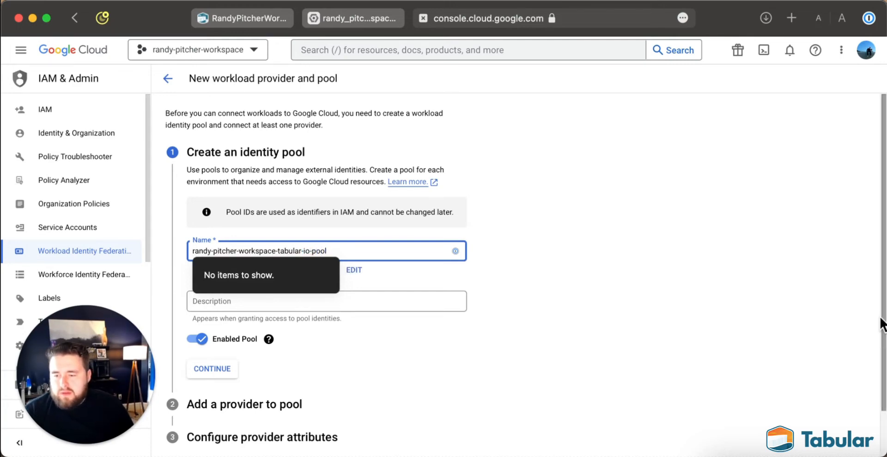
Step: Customize the identity pool's ID, setting it to rpw-tabular-pool
{"action": "scroll", "coordinate": [883, 325], "scroll_direction": "down", "scroll_amount": 1}
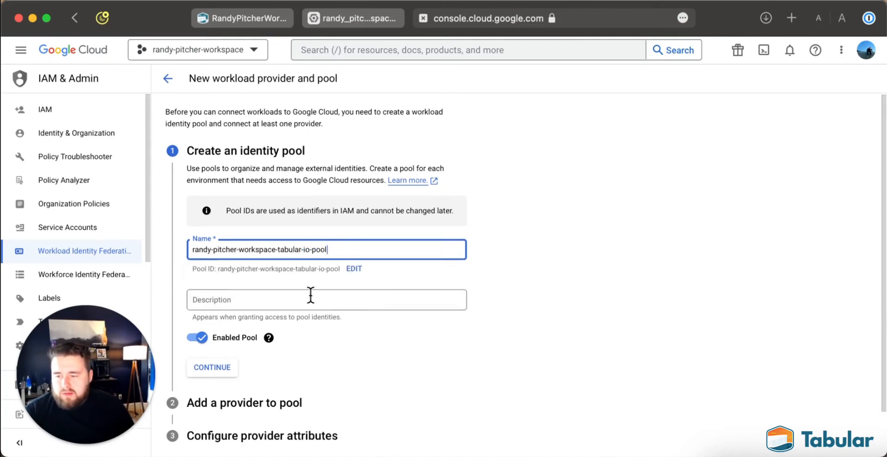
{"action": "left_click", "coordinate": [354, 269]}
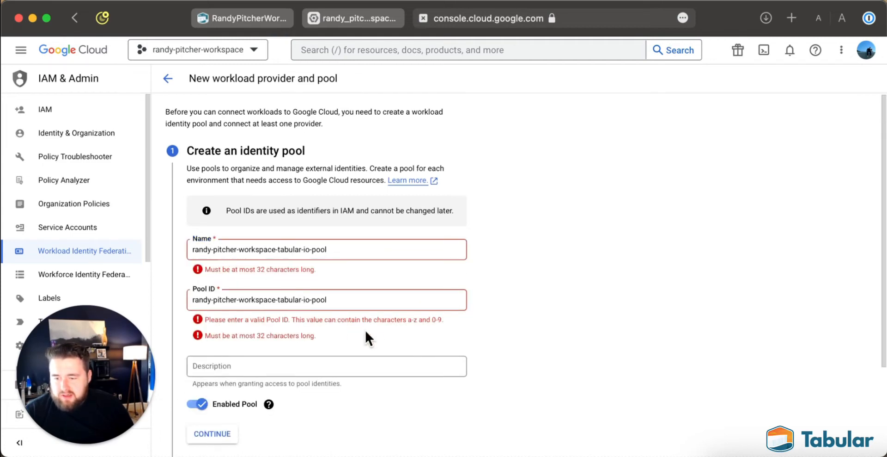
{"action": "left_click", "coordinate": [351, 295]}
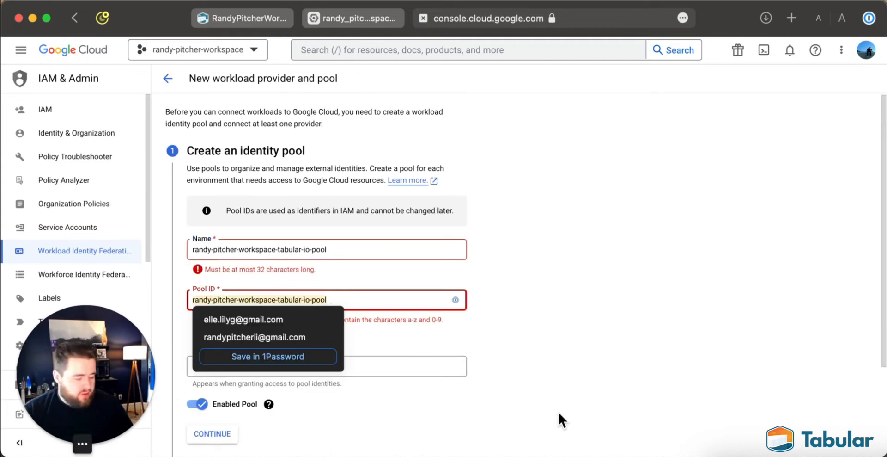
{"action": "key", "text": "super+a"}
{"action": "type", "text": "rpw-"}
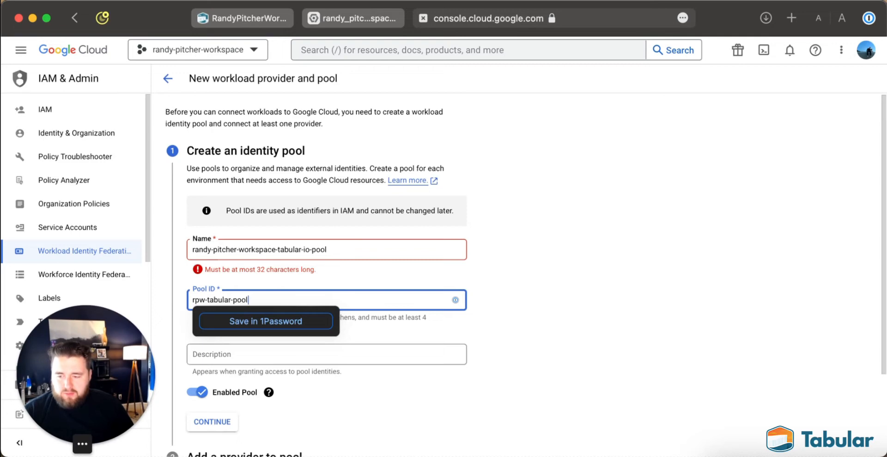
{"action": "left_click", "coordinate": [510, 276]}
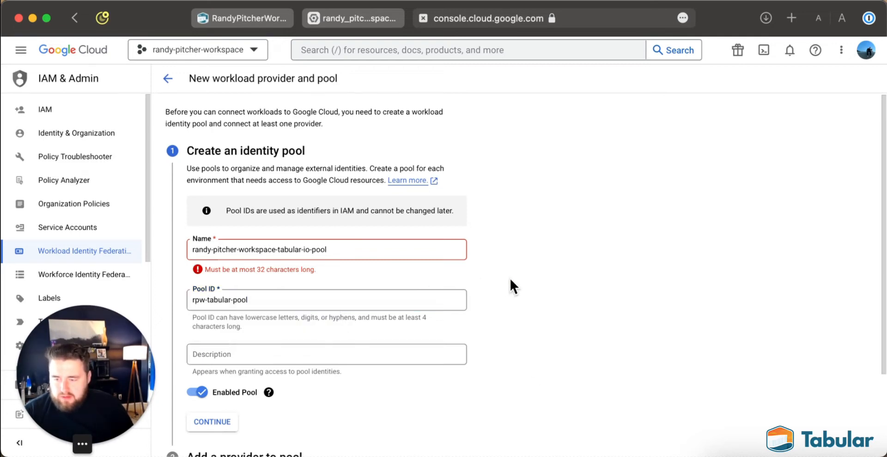
Step: Rename the identity pool as the spaced workspace name followed by "Tabular" and continue to adding a provider
{"action": "left_click", "coordinate": [365, 249]}
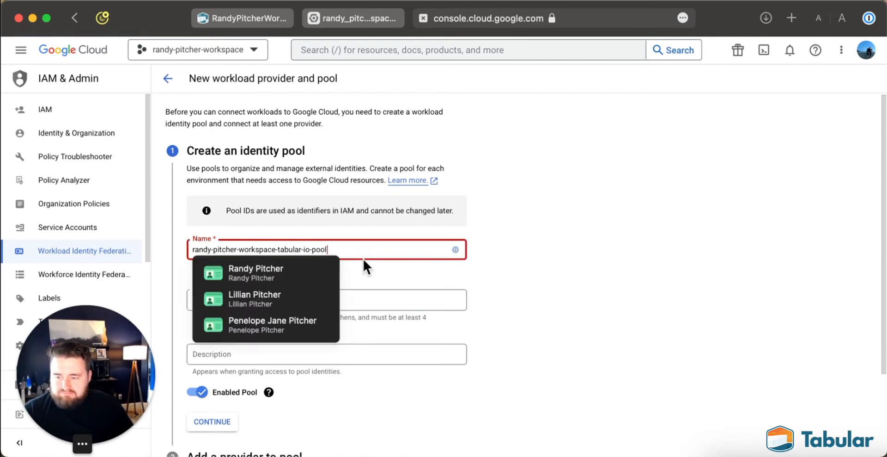
{"action": "key", "text": "super+a"}
{"action": "type", "text": "Randy "}
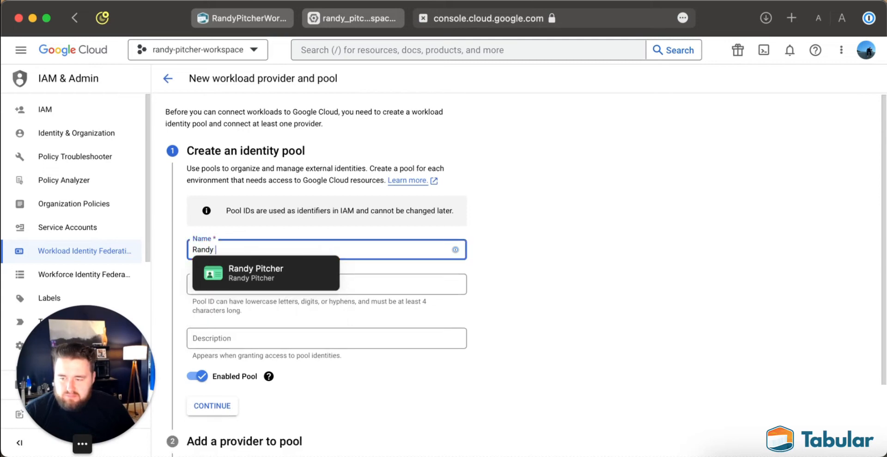
{"action": "type", "text": "Pitcher Workspace"}
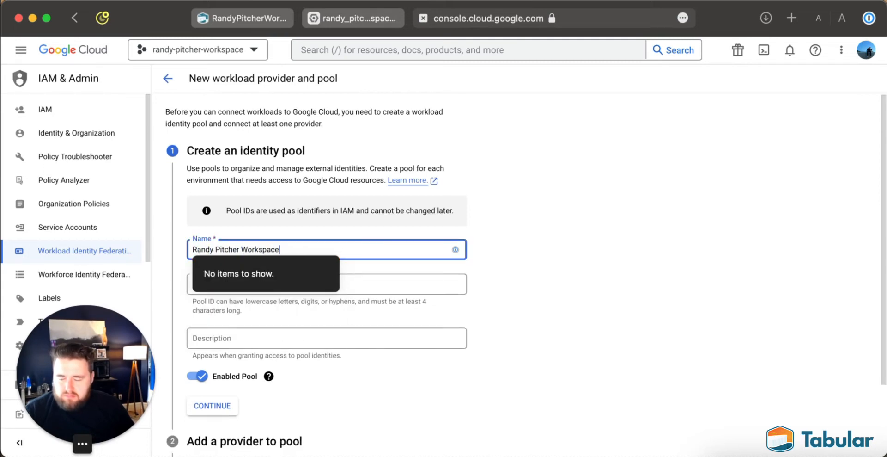
{"action": "type", "text": " Tabular"}
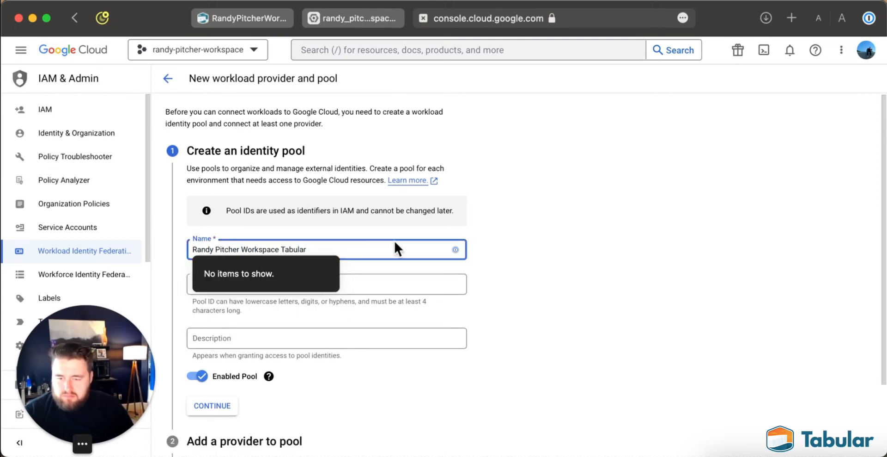
{"action": "left_click", "coordinate": [599, 223]}
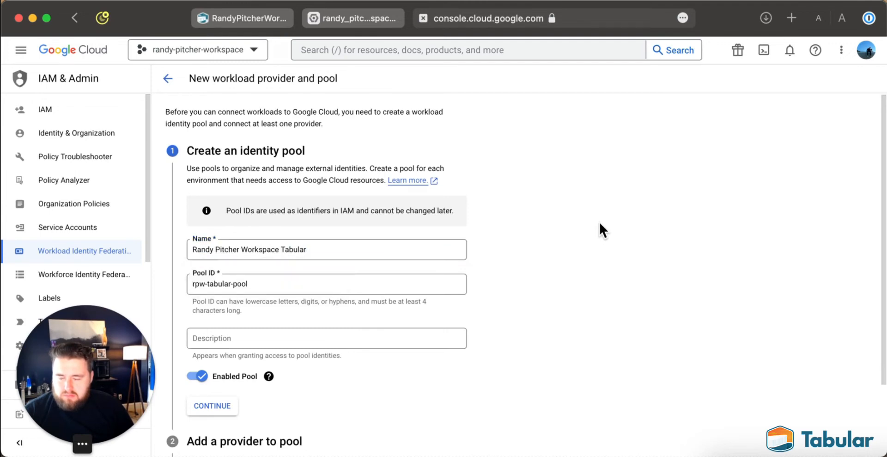
{"action": "scroll", "coordinate": [327, 334], "scroll_direction": "down", "scroll_amount": 2}
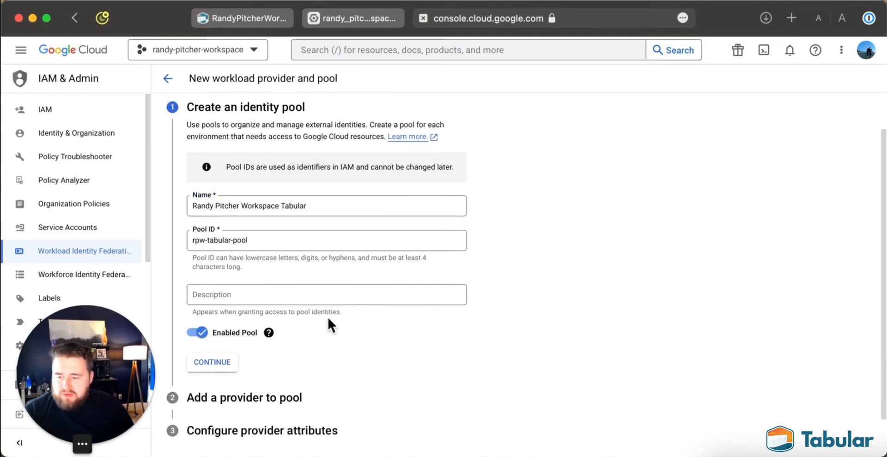
{"action": "scroll", "coordinate": [329, 293], "scroll_direction": "down", "scroll_amount": 2}
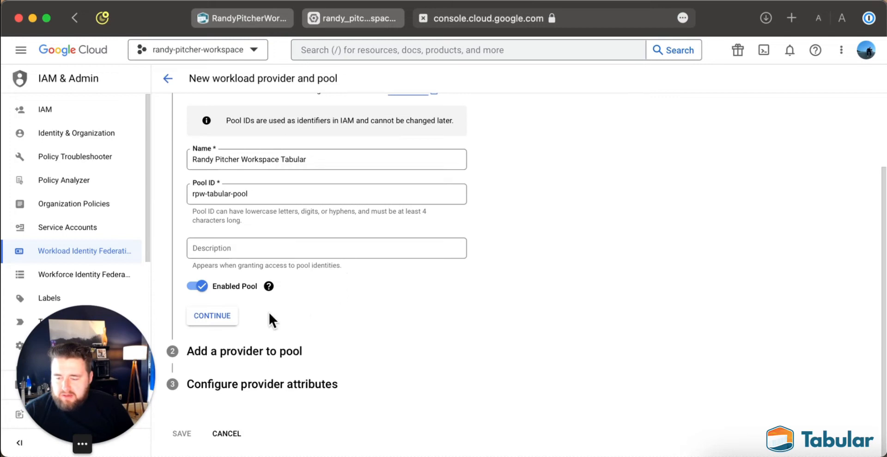
{"action": "left_click", "coordinate": [211, 314]}
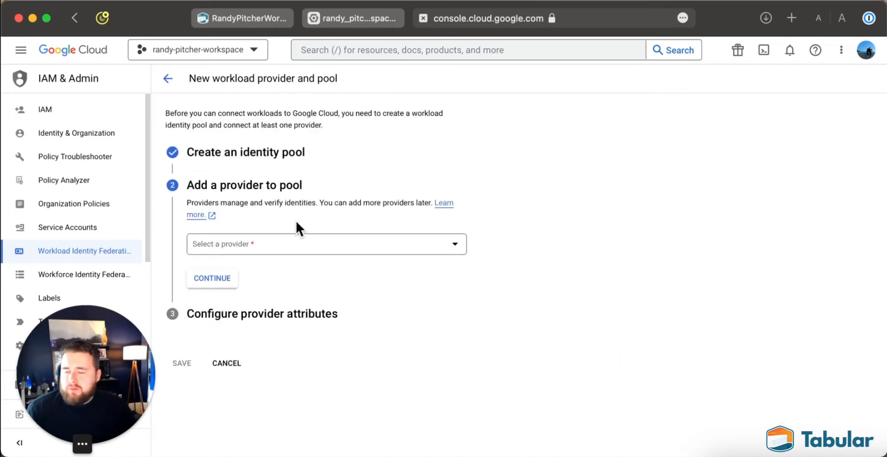
Step: Copy the AWS account ID from Tabular's setup instructions, choose AWS as the pool's provider and paste in the account ID
{"action": "left_click", "coordinate": [257, 17]}
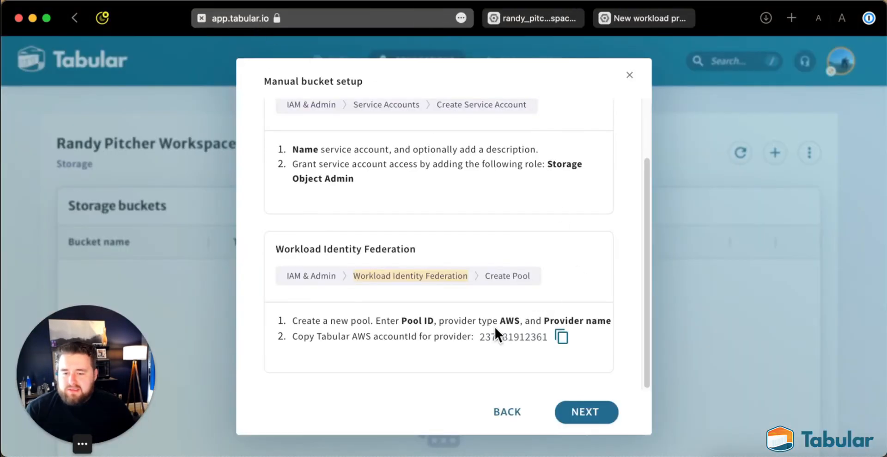
{"action": "left_click", "coordinate": [556, 338]}
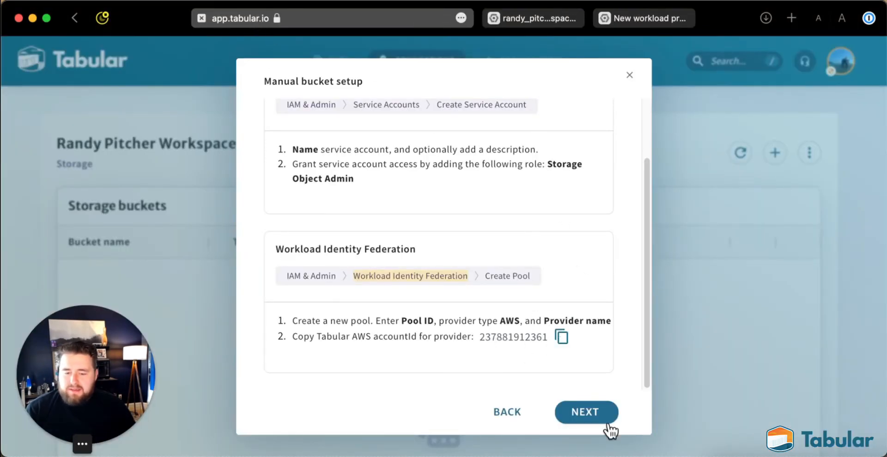
{"action": "left_click", "coordinate": [657, 22]}
{"action": "left_click", "coordinate": [323, 246]}
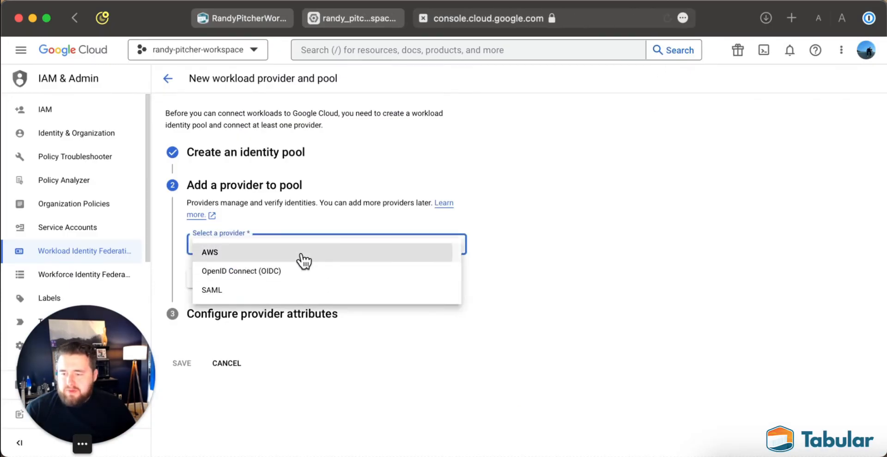
{"action": "left_click", "coordinate": [301, 255]}
{"action": "scroll", "coordinate": [265, 305], "scroll_direction": "down", "scroll_amount": 2}
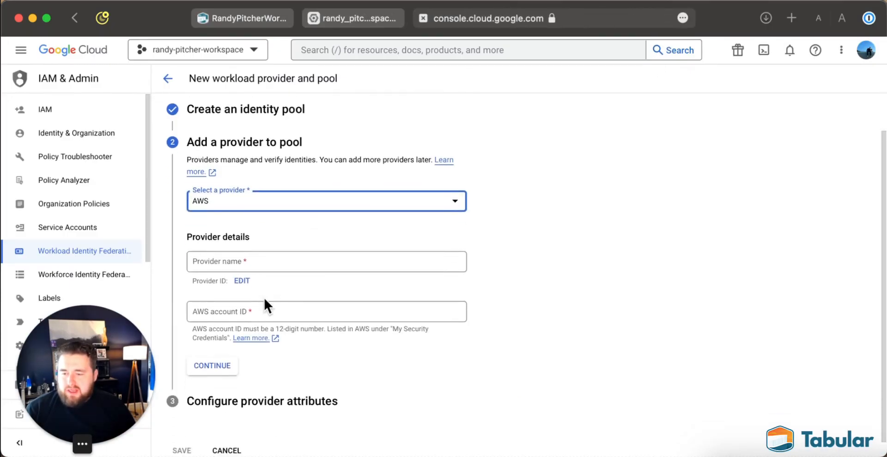
{"action": "left_click", "coordinate": [284, 309]}
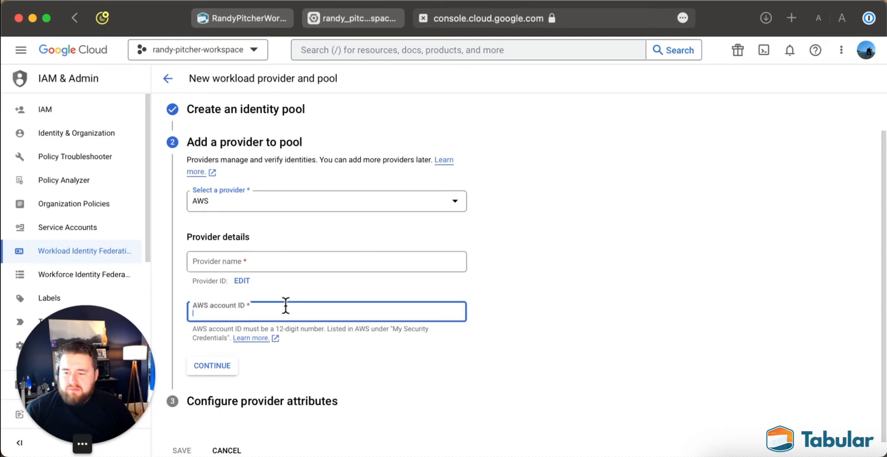
{"action": "key", "text": "super+v"}
Step: Name the AWS provider Tabular.io
{"action": "left_click", "coordinate": [294, 254]}
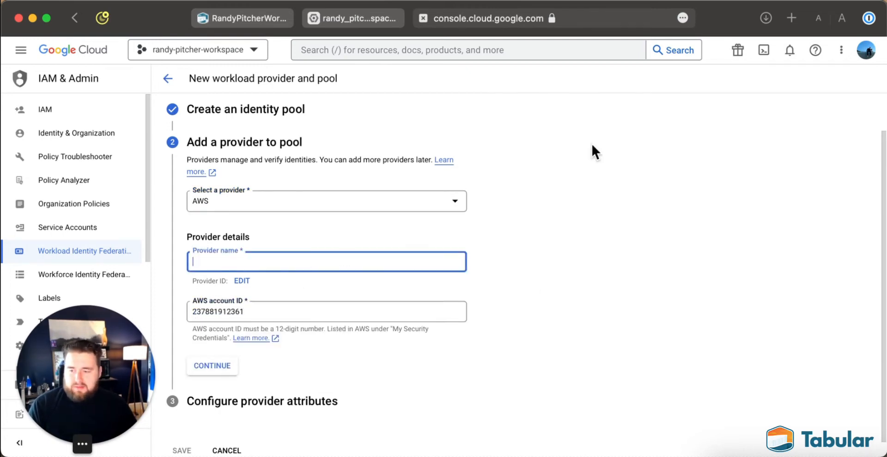
{"action": "type", "text": "Tabular Io"}
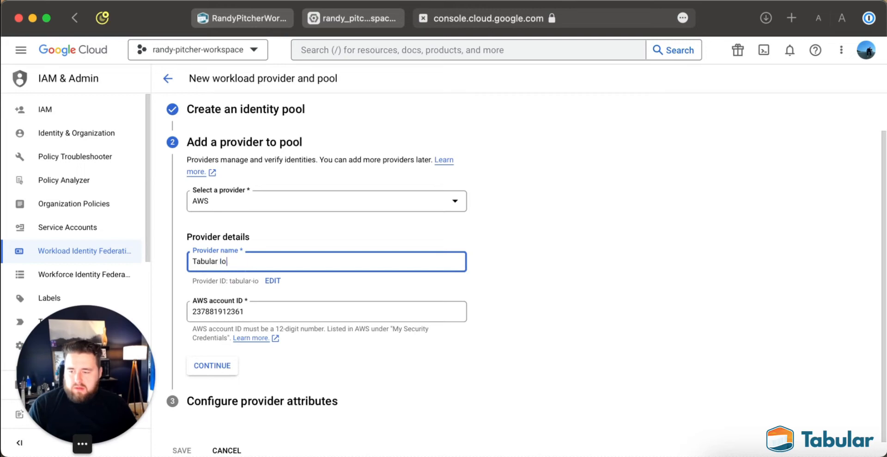
{"action": "key", "text": "BackSpace"}
{"action": "type", "text": "O"}
{"action": "key", "text": "BackSpace"}
{"action": "key", "text": "BackSpace"}
{"action": "key", "text": "BackSpace"}
{"action": "type", "text": ".io"}
{"action": "left_click", "coordinate": [669, 212]}
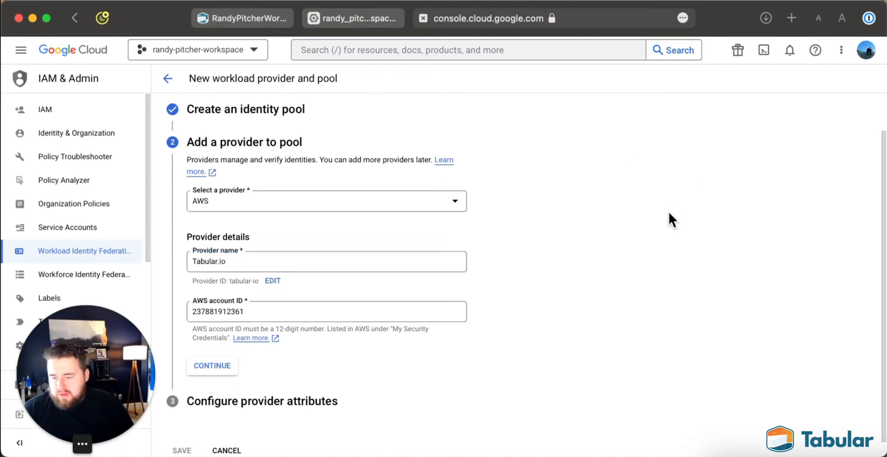
Step: Continue with the default provider attributes and save the new pool with its provider
{"action": "scroll", "coordinate": [669, 202], "scroll_direction": "down", "scroll_amount": 1}
{"action": "left_click", "coordinate": [223, 348]}
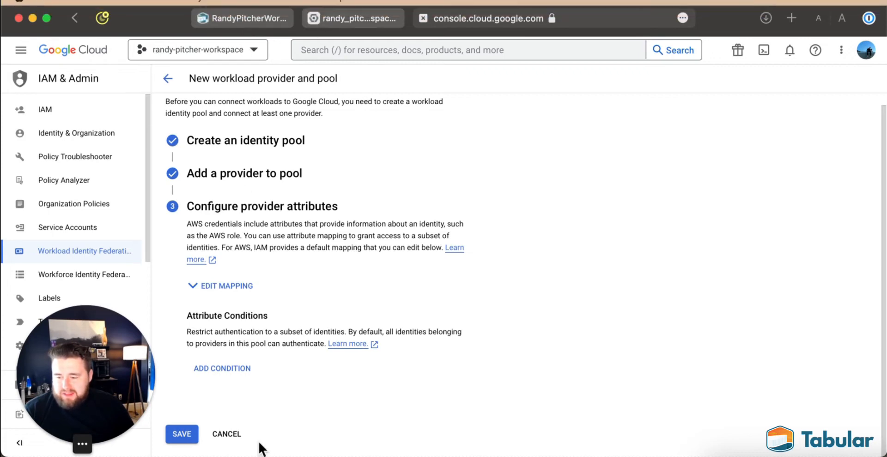
{"action": "left_click", "coordinate": [182, 434]}
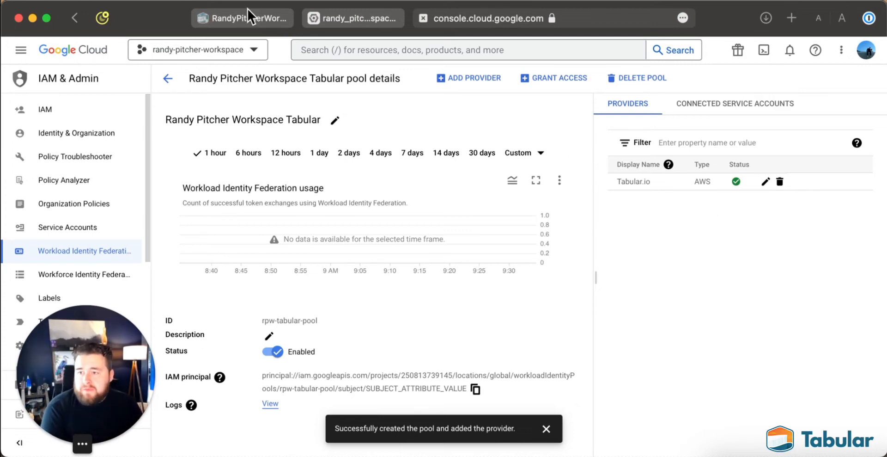
Step: Return to Tabular and advance the manual bucket setup to the project, identity provider and service account details
{"action": "left_click", "coordinate": [240, 18]}
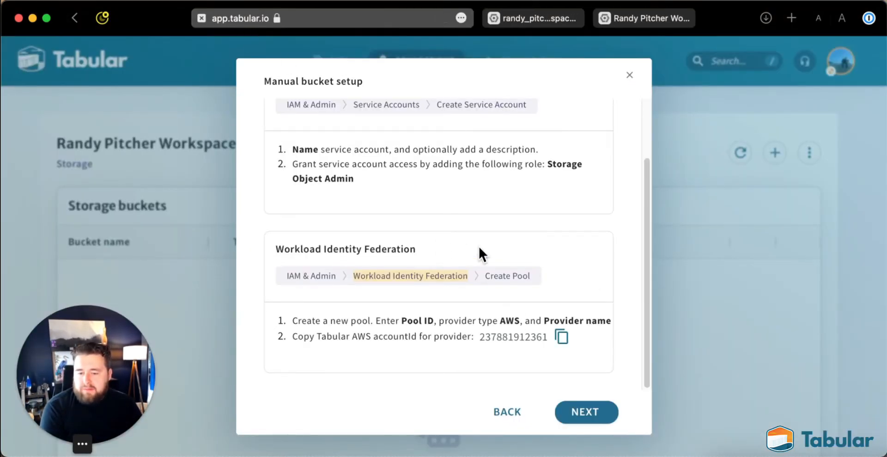
{"action": "left_click", "coordinate": [585, 421]}
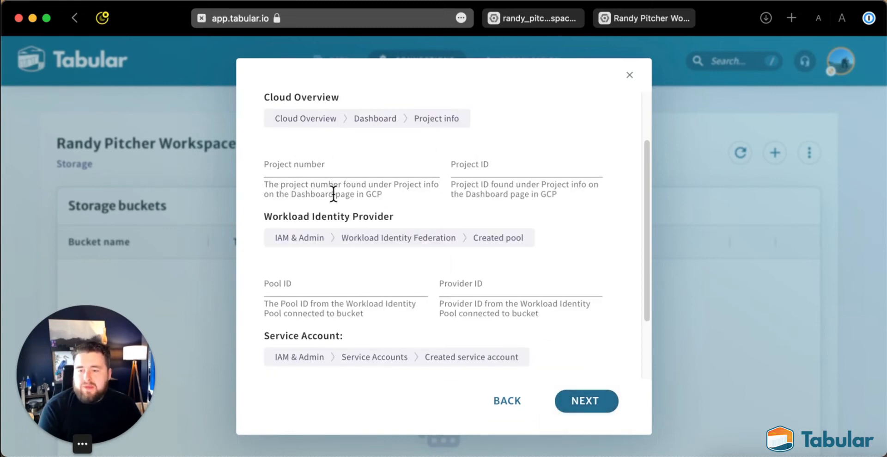
{"action": "left_click", "coordinate": [296, 167]}
{"action": "left_click", "coordinate": [534, 164]}
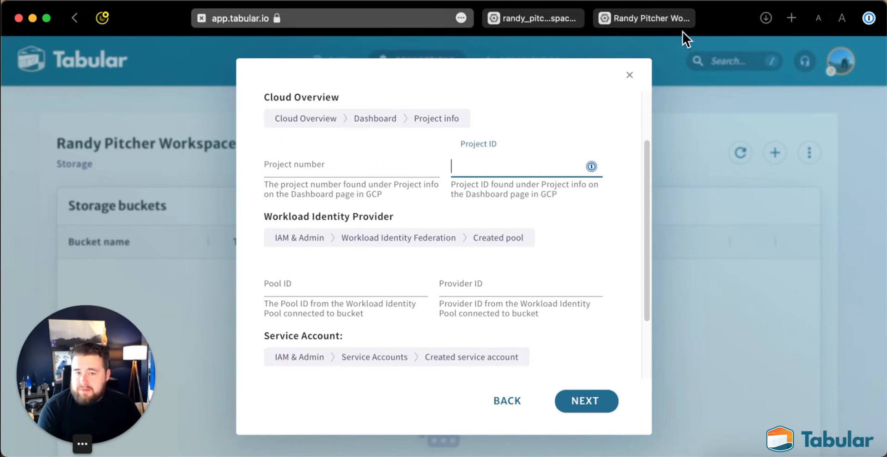
Step: Open the Google Cloud welcome page separately and copy the project number into Tabular's Project number field
{"action": "left_click", "coordinate": [656, 17]}
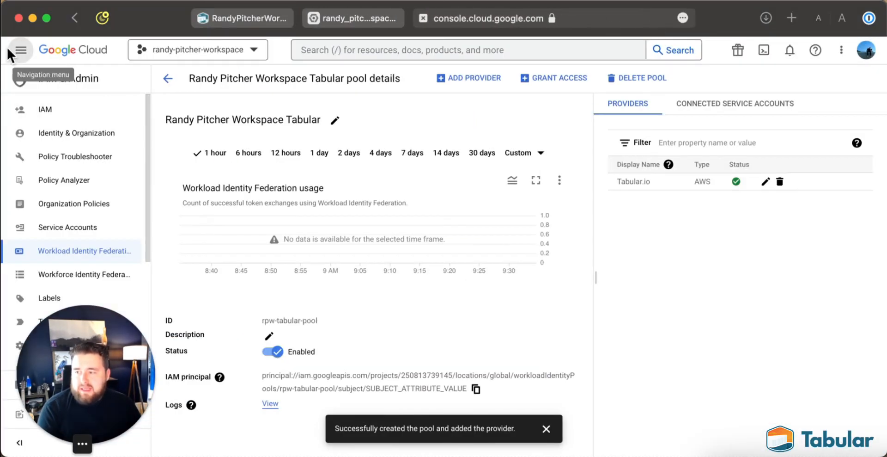
{"action": "left_click", "coordinate": [74, 49], "text": "super"}
{"action": "left_click", "coordinate": [669, 18]}
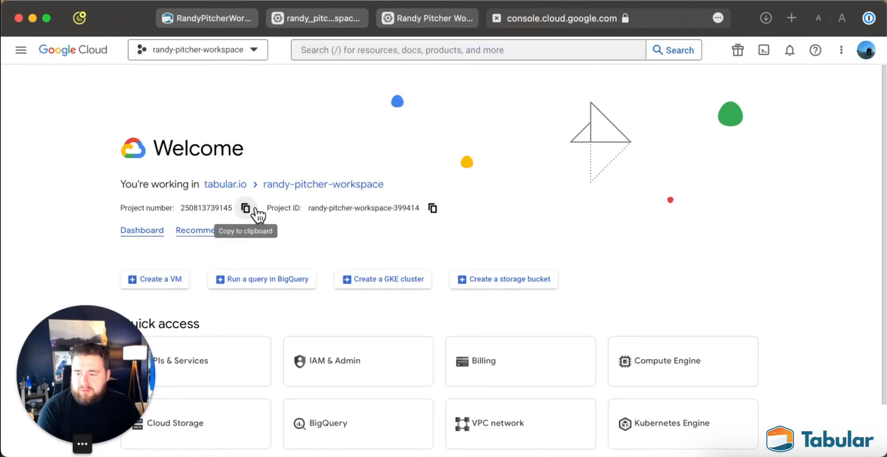
{"action": "left_click", "coordinate": [254, 209]}
{"action": "left_click", "coordinate": [237, 20]}
{"action": "left_click", "coordinate": [356, 174]}
{"action": "right_click", "coordinate": [356, 173]}
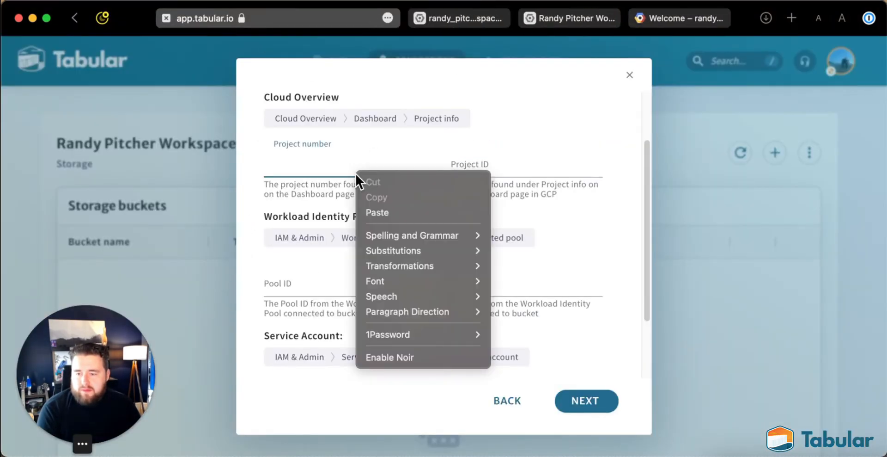
{"action": "left_click", "coordinate": [376, 213]}
Step: Copy the project ID from the Google Cloud welcome page into Tabular's Project ID field
{"action": "left_click", "coordinate": [677, 18]}
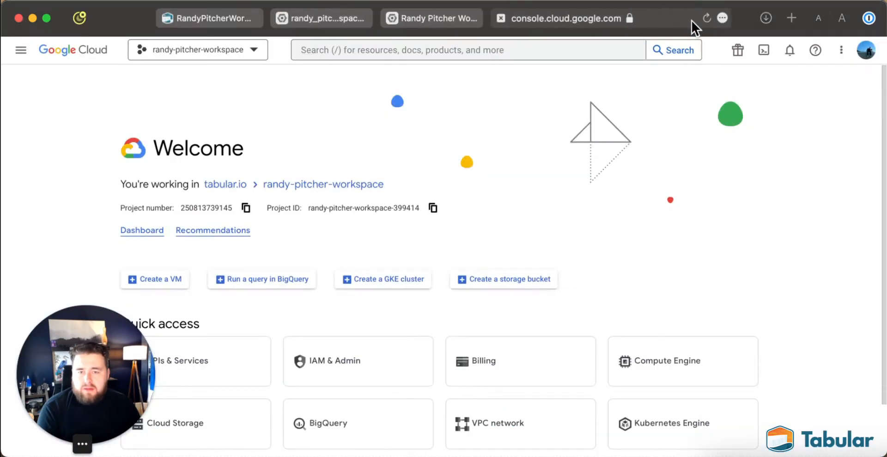
{"action": "left_click", "coordinate": [433, 207]}
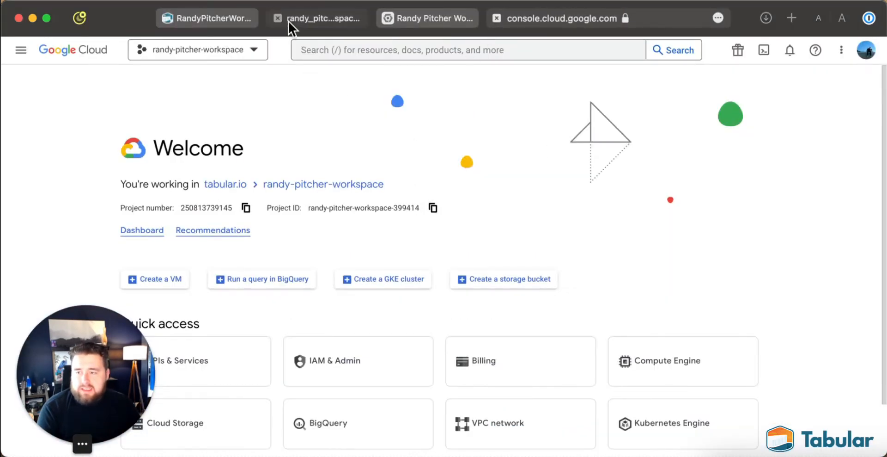
{"action": "left_click", "coordinate": [210, 18]}
{"action": "left_click", "coordinate": [486, 170]}
{"action": "right_click", "coordinate": [487, 171]}
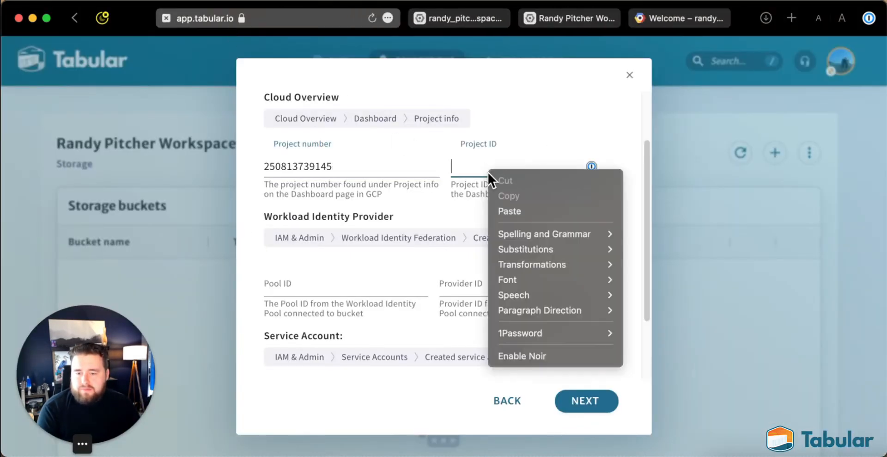
{"action": "left_click", "coordinate": [509, 209]}
Step: Switch to Google Cloud, return to the workload identity pools list and expand the rpw-tabular-pool entry to show its provider
{"action": "scroll", "coordinate": [351, 237], "scroll_direction": "down", "scroll_amount": 2}
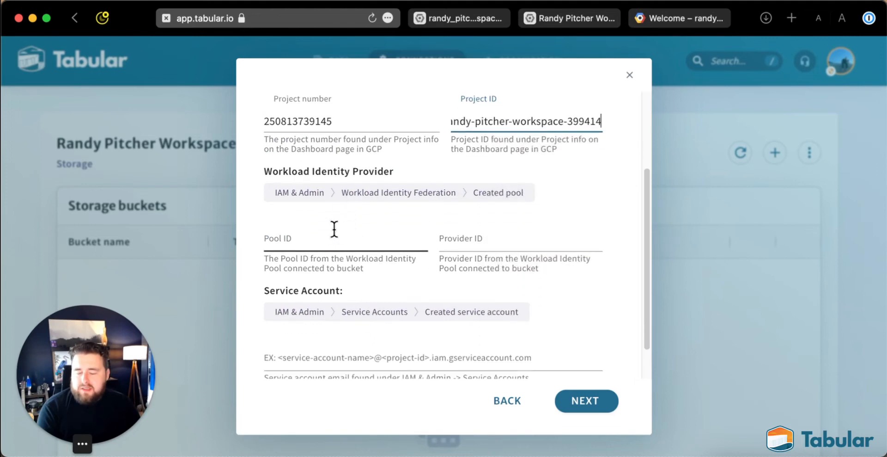
{"action": "left_click", "coordinate": [567, 18]}
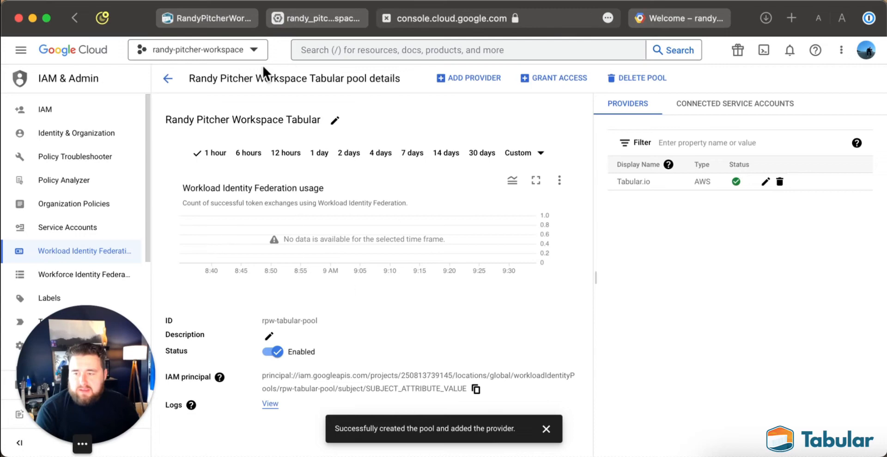
{"action": "left_click", "coordinate": [170, 78]}
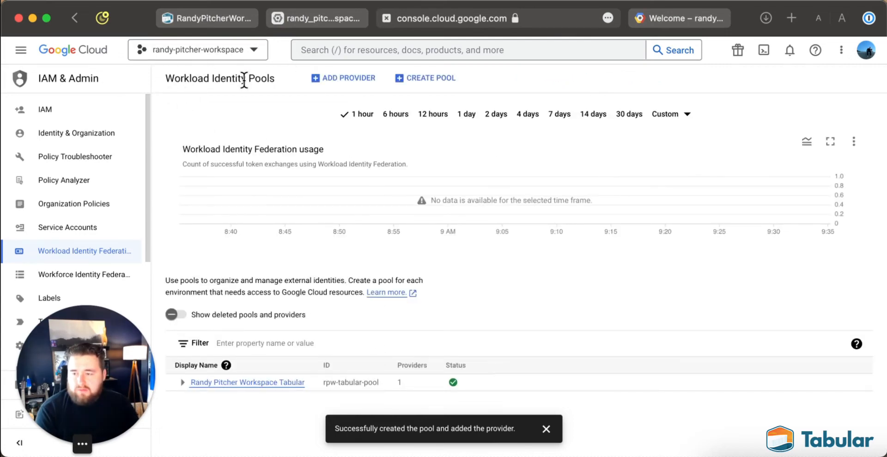
{"action": "left_click", "coordinate": [182, 382]}
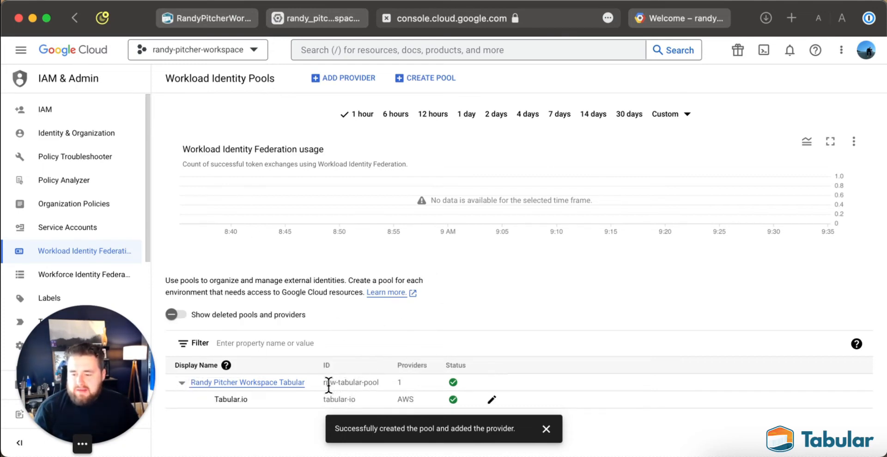
Step: Copy the pool ID rpw-tabular-pool from Google Cloud into Tabular's Pool ID field
{"action": "left_click_drag", "start_coordinate": [329, 383], "coordinate": [362, 390]}
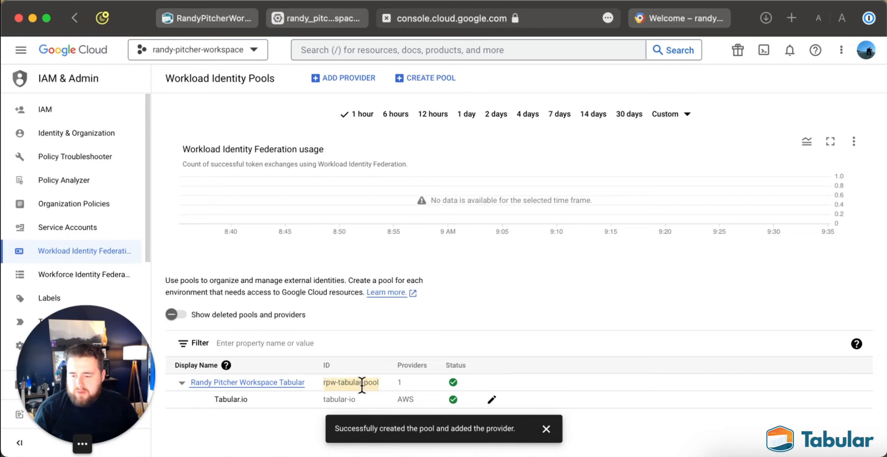
{"action": "right_click", "coordinate": [362, 381]}
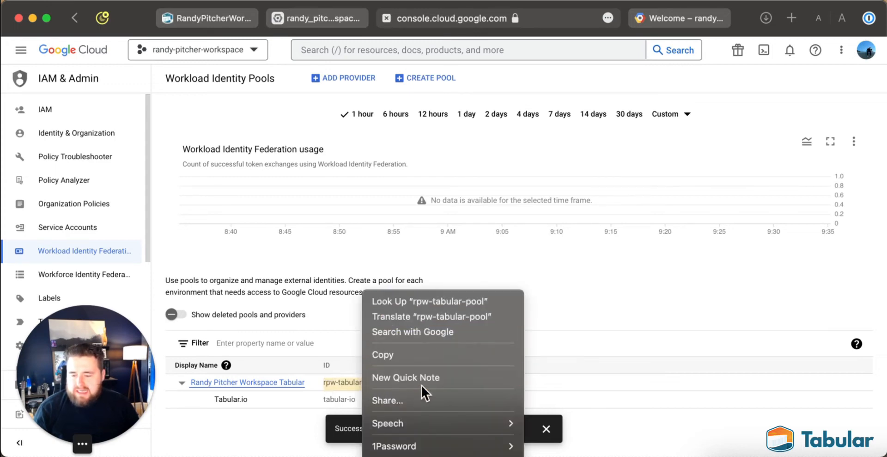
{"action": "mouse_move", "coordinate": [419, 423]}
{"action": "left_click", "coordinate": [426, 353]}
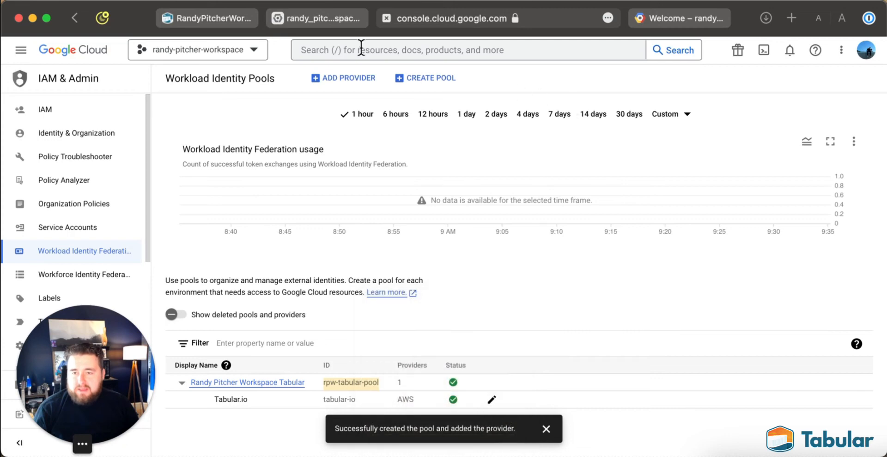
{"action": "left_click", "coordinate": [238, 14]}
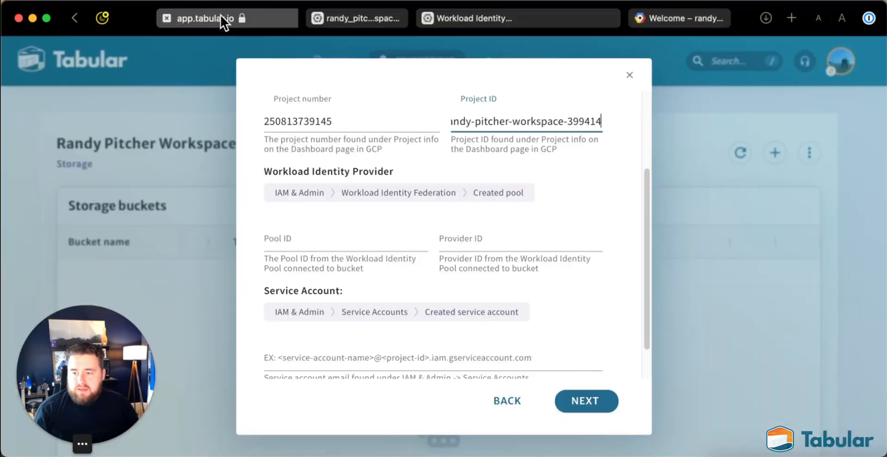
{"action": "right_click", "coordinate": [308, 235]}
{"action": "left_click", "coordinate": [336, 272]}
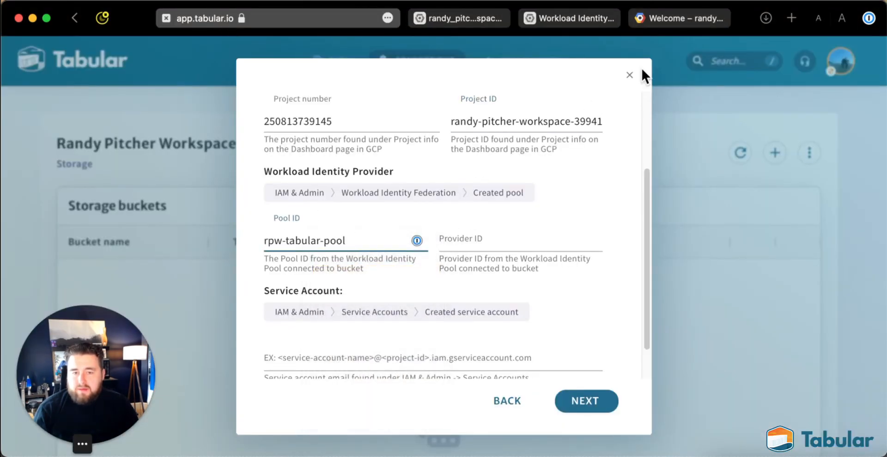
{"action": "key", "text": "BackSpace"}
{"action": "key", "text": "BackSpace"}
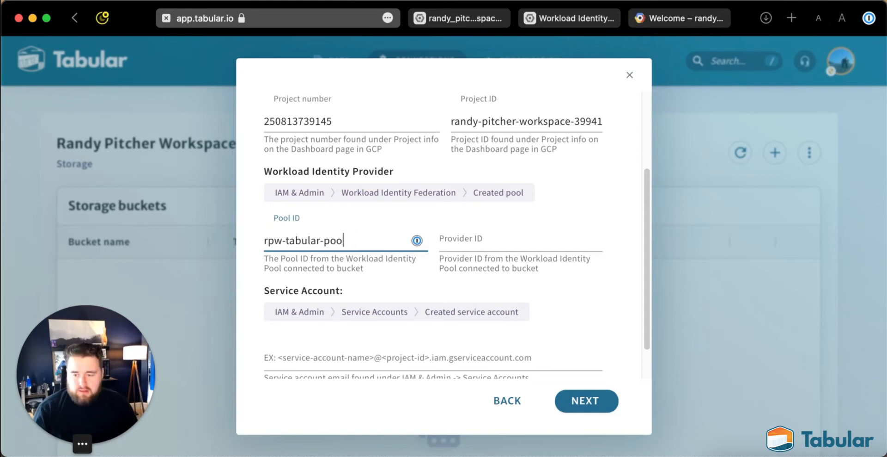
Step: Close the Google Cloud welcome page and return to the workload identity pools list
{"action": "left_click", "coordinate": [672, 21]}
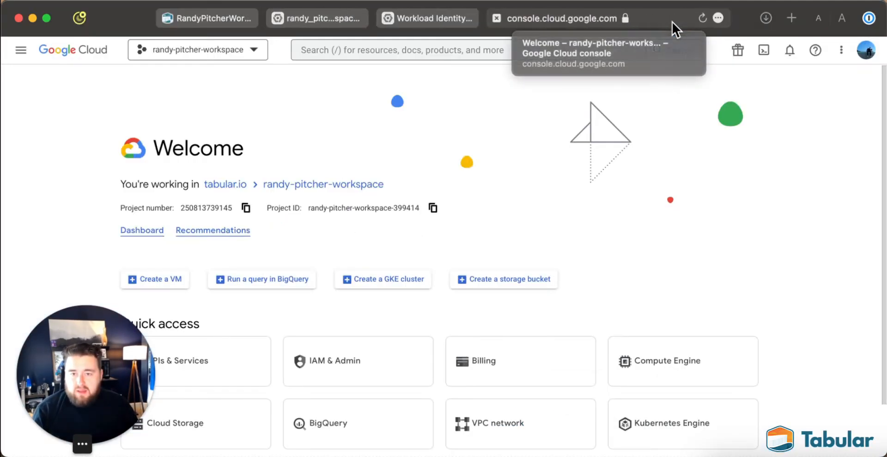
{"action": "left_click", "coordinate": [493, 16]}
{"action": "left_click", "coordinate": [493, 17]}
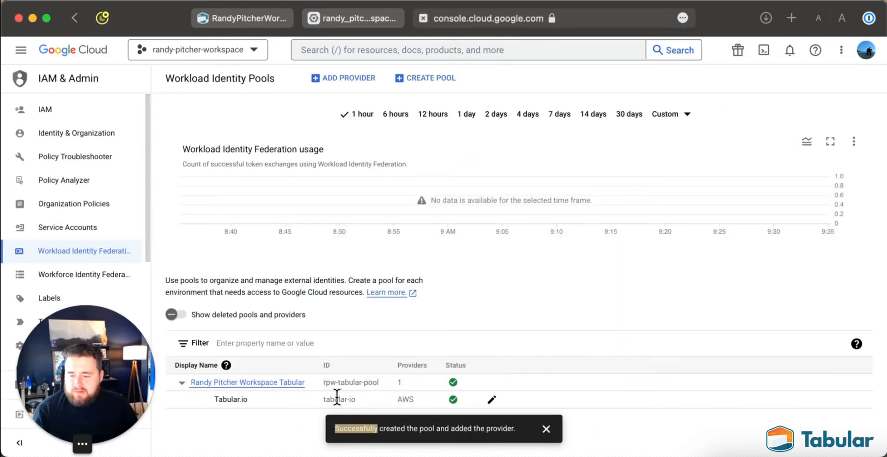
Step: Copy the provider ID tabular-io from the pools list into Tabular's Provider ID field
{"action": "right_click", "coordinate": [351, 396]}
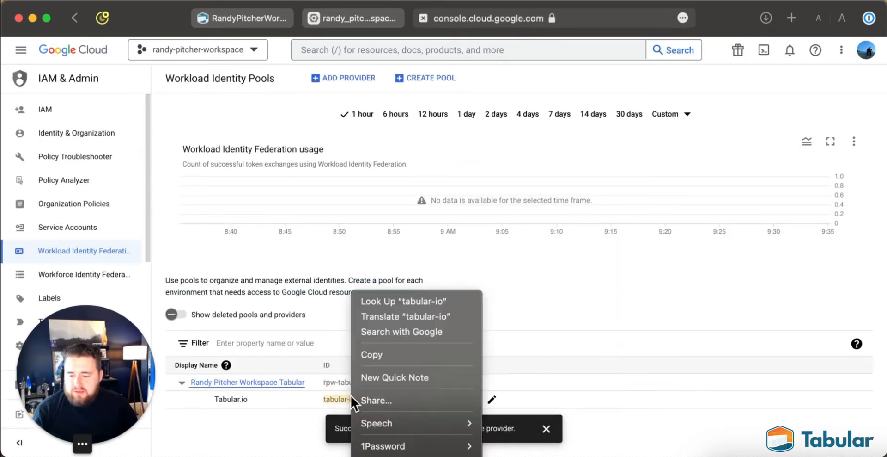
{"action": "left_click", "coordinate": [370, 356]}
{"action": "left_click", "coordinate": [258, 19]}
{"action": "right_click", "coordinate": [467, 233]}
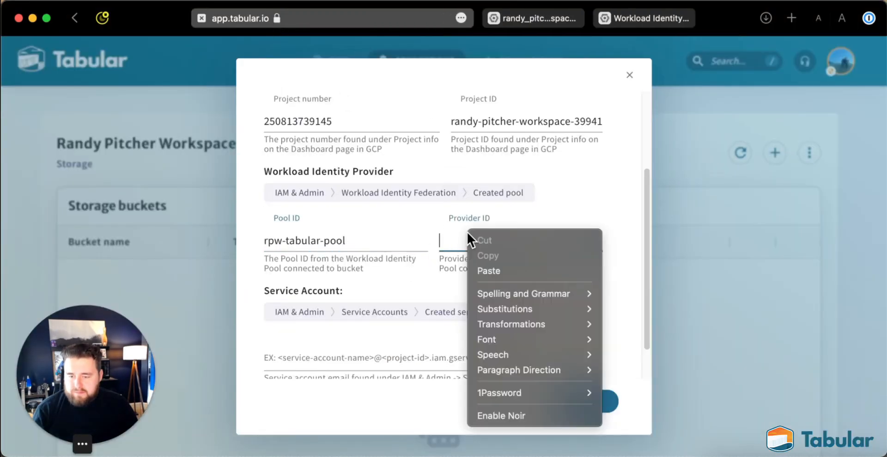
{"action": "left_click", "coordinate": [492, 267]}
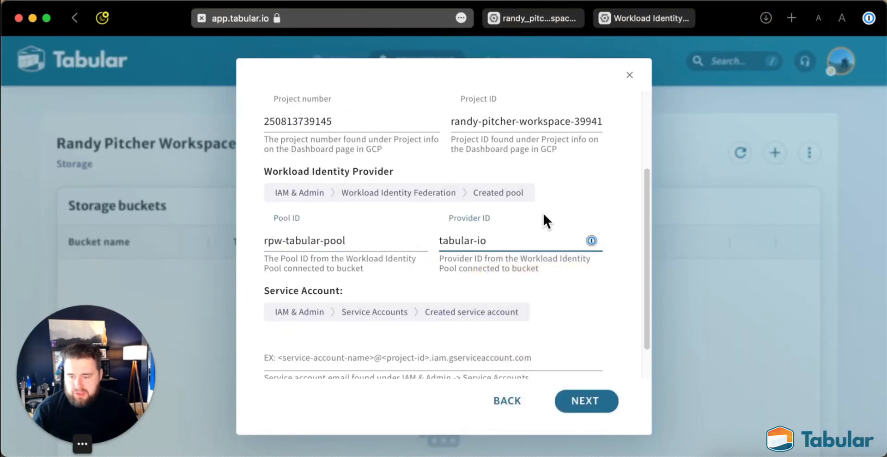
Step: Copy the service account's email from Google Cloud's service accounts list into Tabular's service account field and continue to the creator role
{"action": "scroll", "coordinate": [542, 211], "scroll_direction": "down", "scroll_amount": 2}
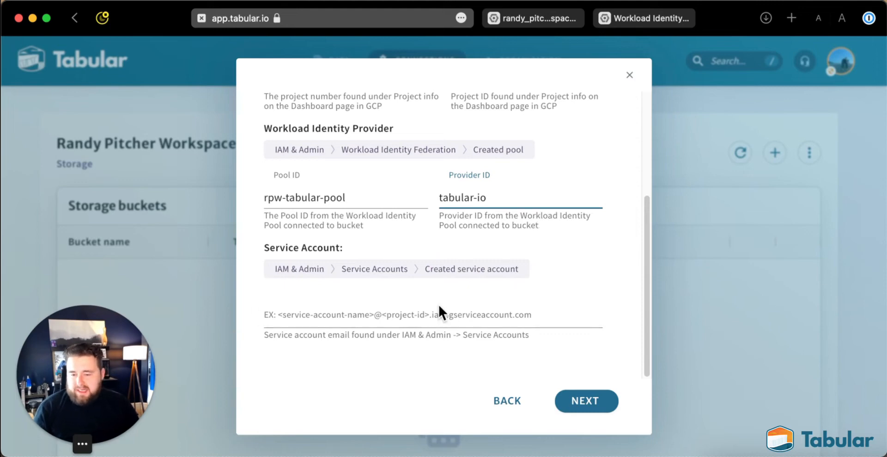
{"action": "left_click", "coordinate": [632, 16]}
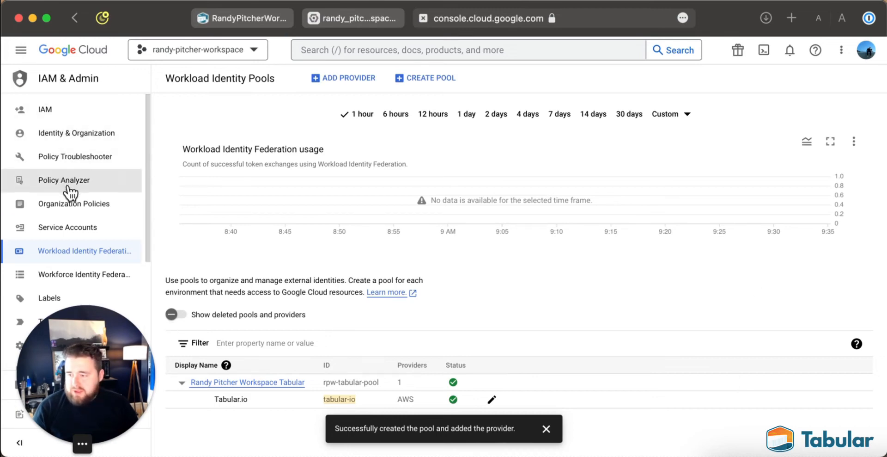
{"action": "left_click", "coordinate": [70, 231]}
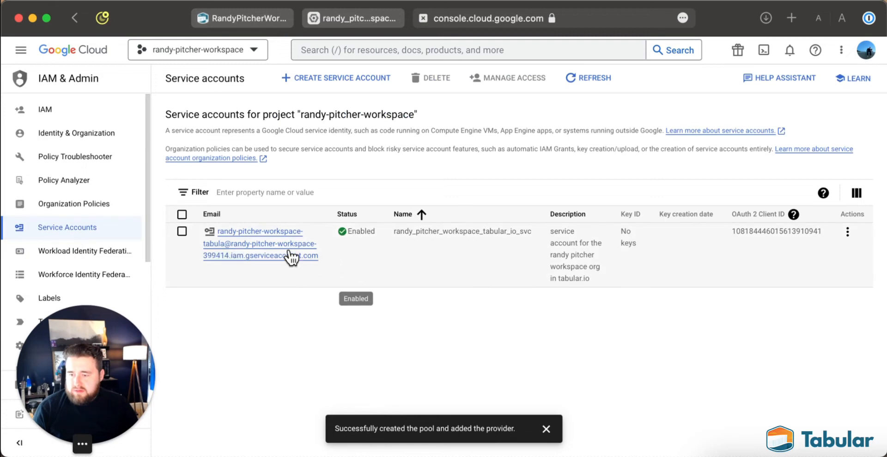
{"action": "left_click", "coordinate": [211, 268]}
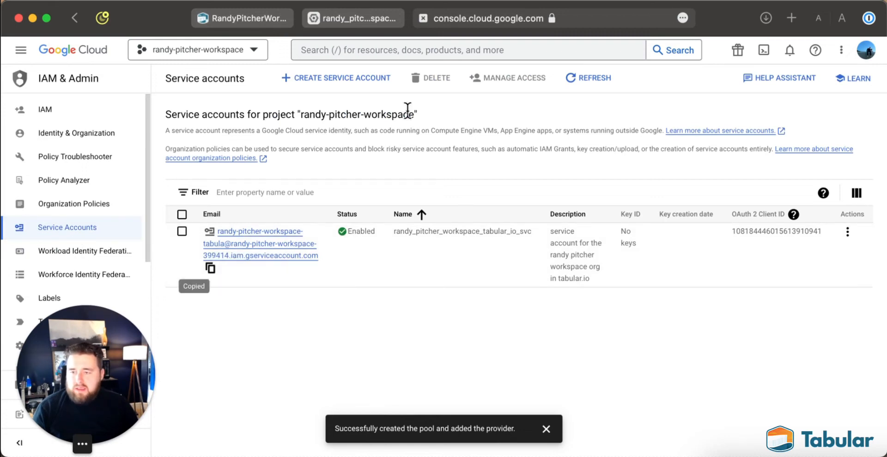
{"action": "left_click", "coordinate": [224, 19]}
{"action": "left_click", "coordinate": [439, 314]}
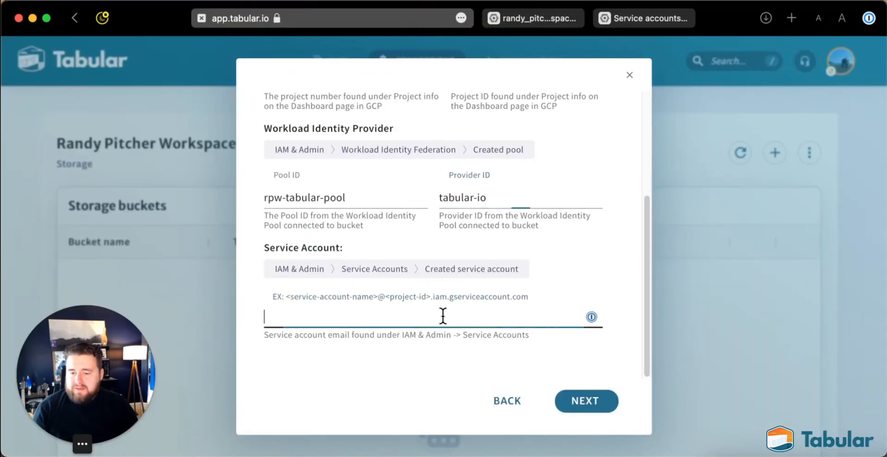
{"action": "right_click", "coordinate": [441, 315]}
{"action": "left_click", "coordinate": [464, 332]}
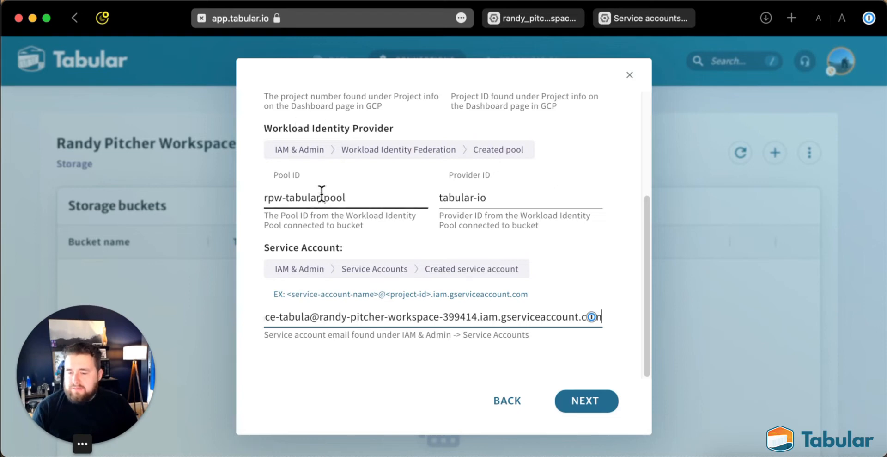
{"action": "left_click", "coordinate": [592, 401]}
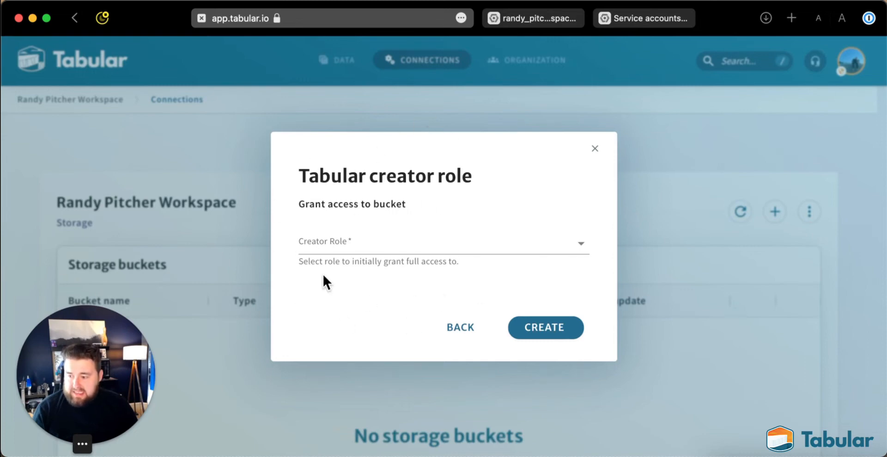
Step: Switch to Google Cloud and open the details of the workload identity pool with ID rpw-tabular-pool
{"action": "left_click", "coordinate": [623, 24]}
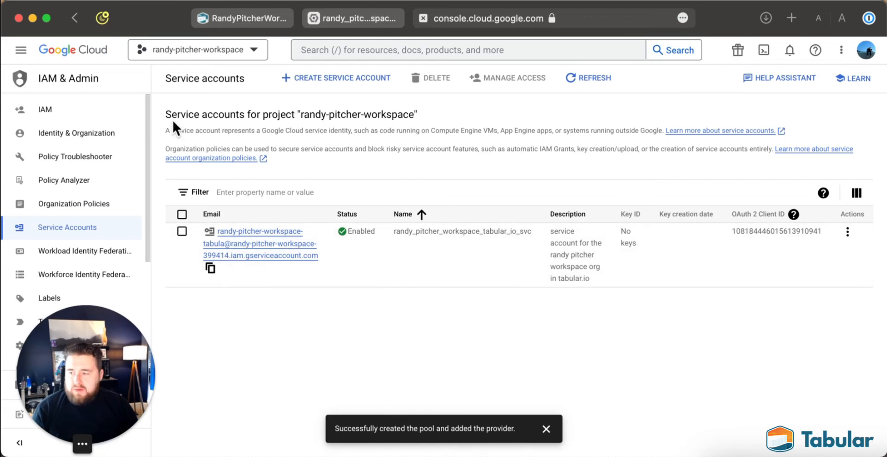
{"action": "left_click", "coordinate": [45, 227]}
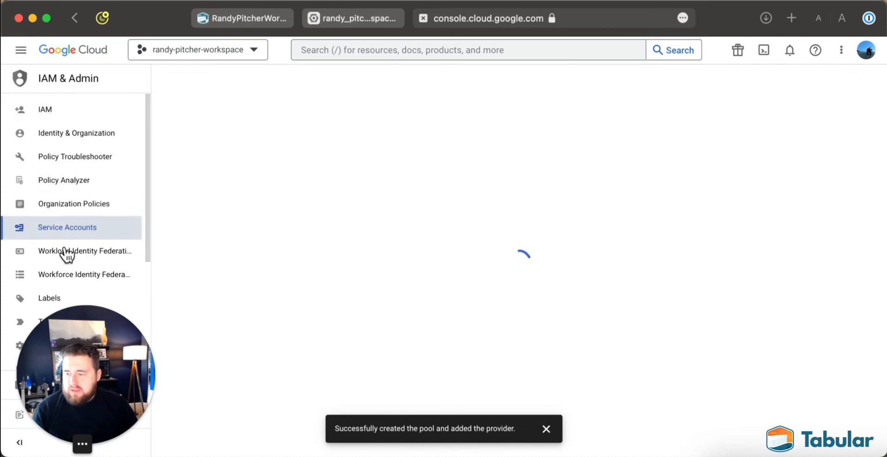
{"action": "left_click", "coordinate": [80, 259]}
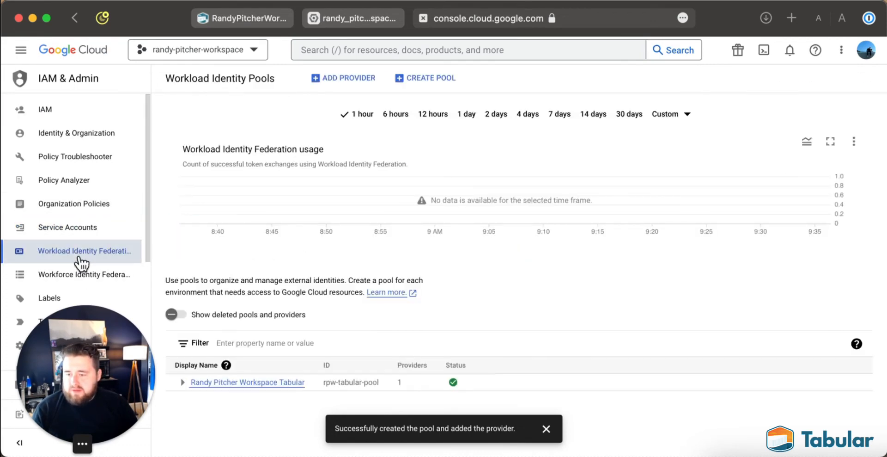
{"action": "left_click", "coordinate": [248, 381]}
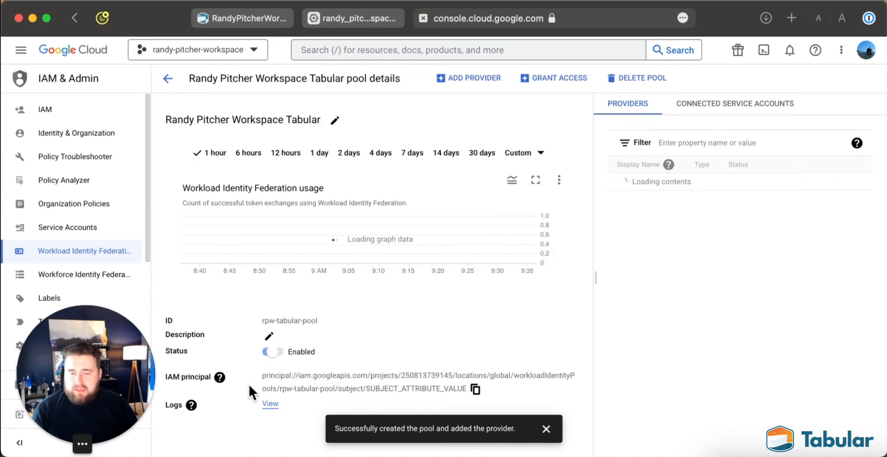
Step: Grant all identities in the pool access to the Tabular service account, select provider Tabular.io and dismiss the application configuration without downloading it
{"action": "left_click", "coordinate": [543, 79]}
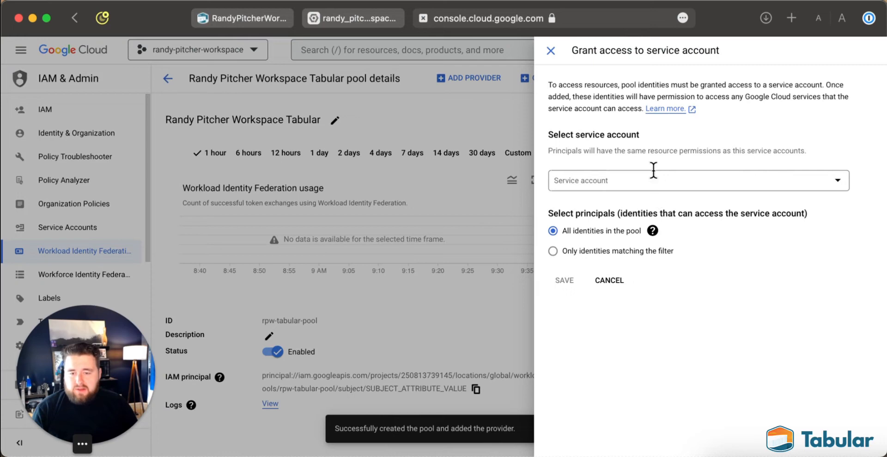
{"action": "left_click", "coordinate": [653, 174]}
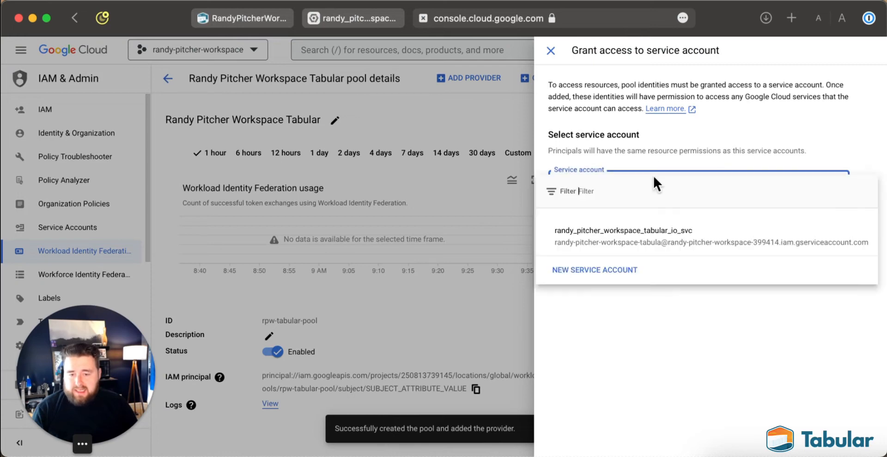
{"action": "left_click", "coordinate": [630, 233]}
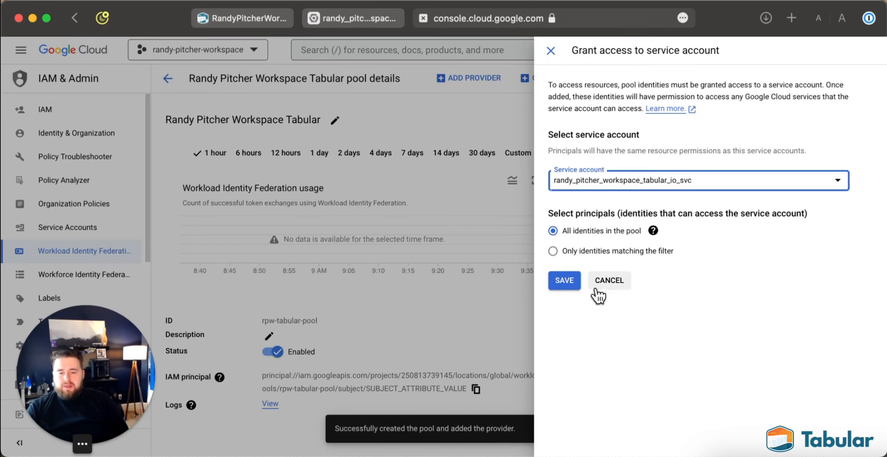
{"action": "left_click", "coordinate": [566, 283]}
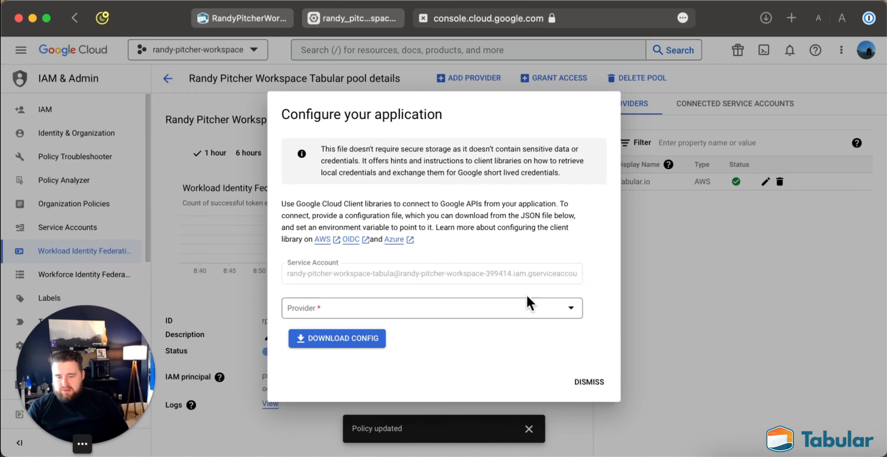
{"action": "left_click", "coordinate": [528, 308]}
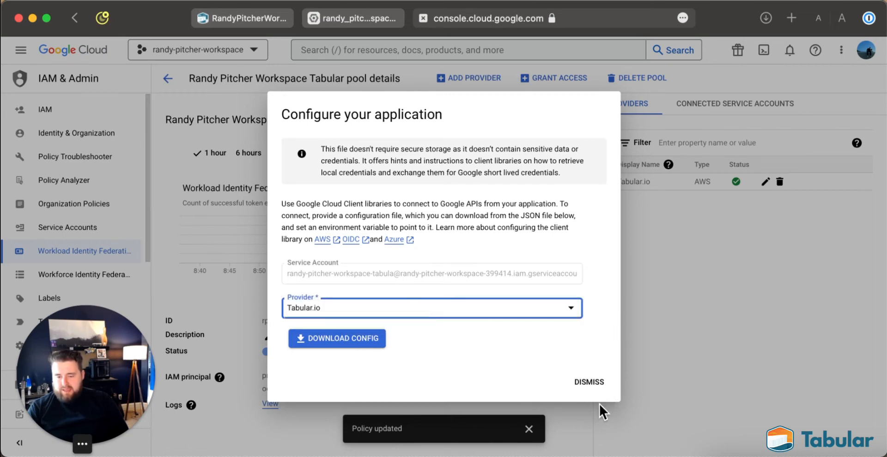
{"action": "left_click", "coordinate": [594, 382]}
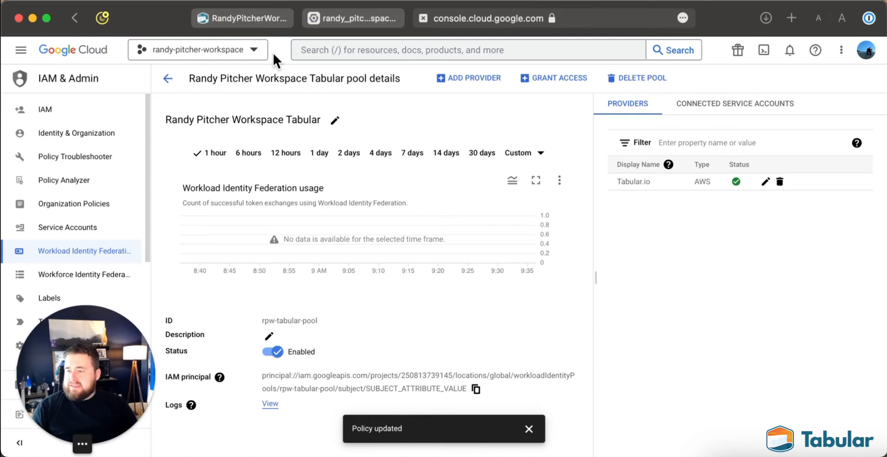
Step: Return to Tabular and set the bucket's creator role to Security Admin
{"action": "left_click", "coordinate": [235, 18]}
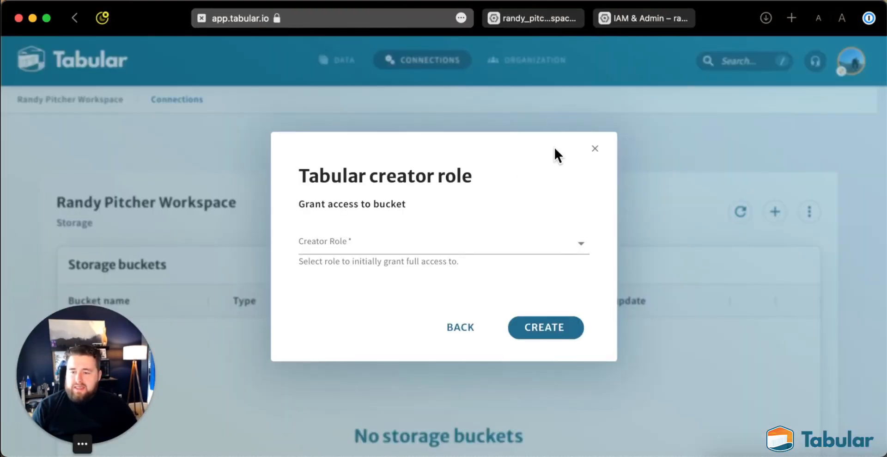
{"action": "left_click", "coordinate": [381, 240]}
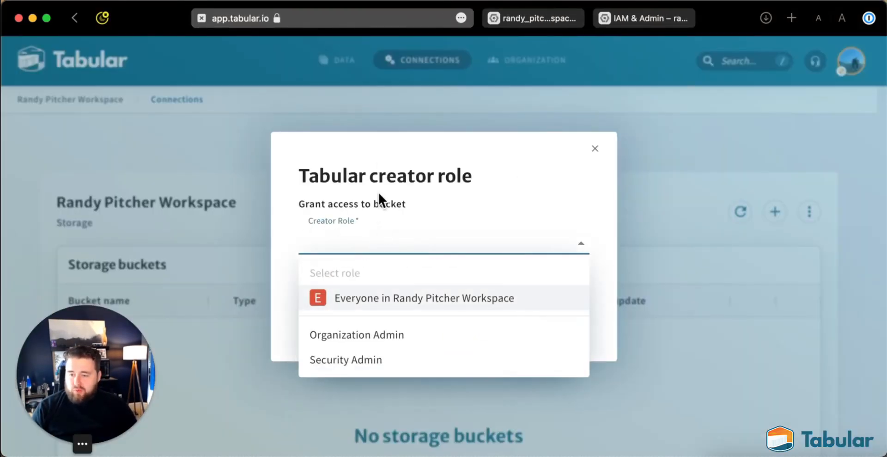
{"action": "left_click", "coordinate": [375, 364]}
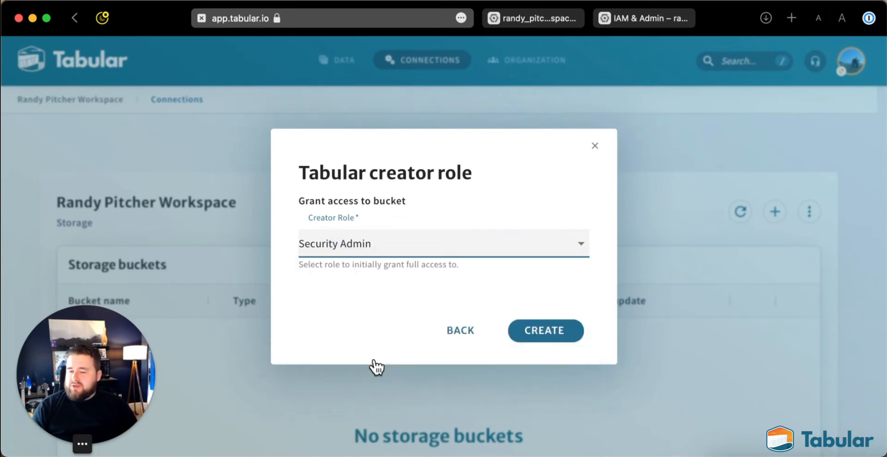
Step: Try to create the bucket connection with the Security Admin creator role and review the verification details
{"action": "left_click", "coordinate": [553, 329]}
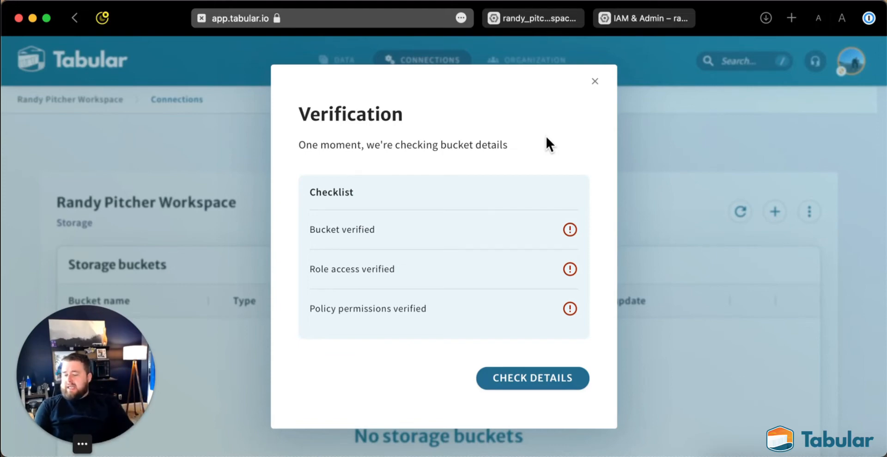
{"action": "left_click", "coordinate": [553, 378]}
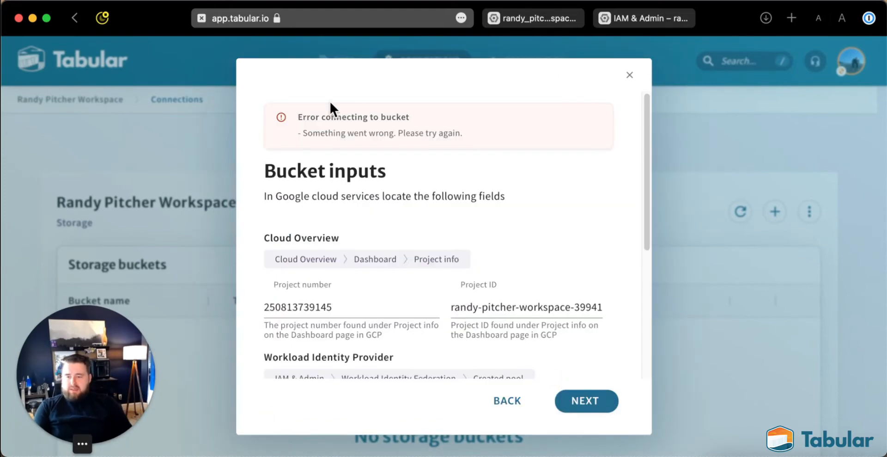
{"action": "left_click_drag", "start_coordinate": [330, 104], "coordinate": [519, 143]}
{"action": "left_click", "coordinate": [527, 137]}
Step: Switch to Google Cloud, reload the workload identity pool page and go to the project's IAM permissions
{"action": "left_click", "coordinate": [653, 18]}
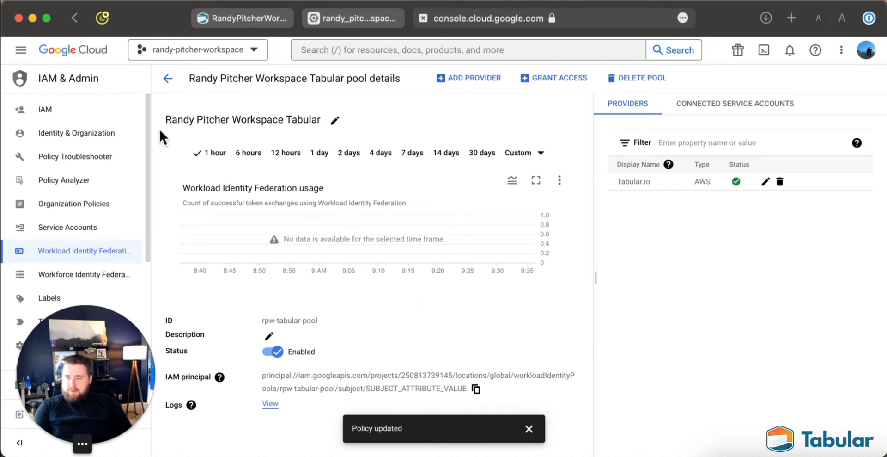
{"action": "left_click", "coordinate": [657, 20]}
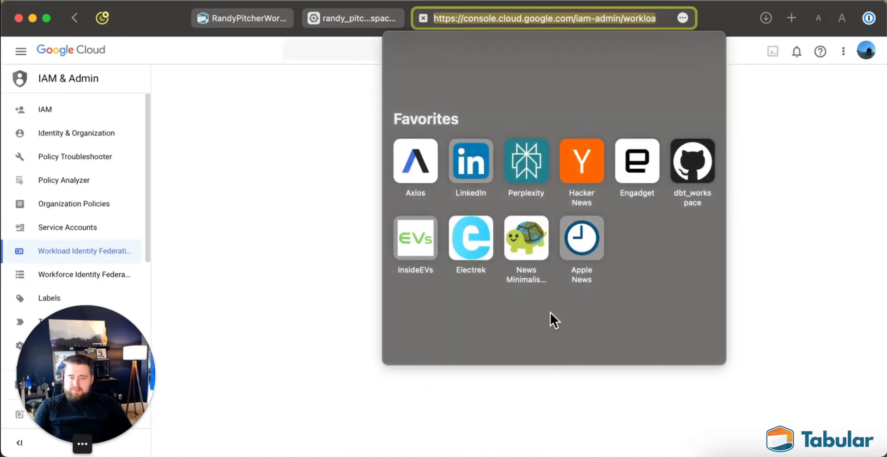
{"action": "left_click", "coordinate": [796, 263]}
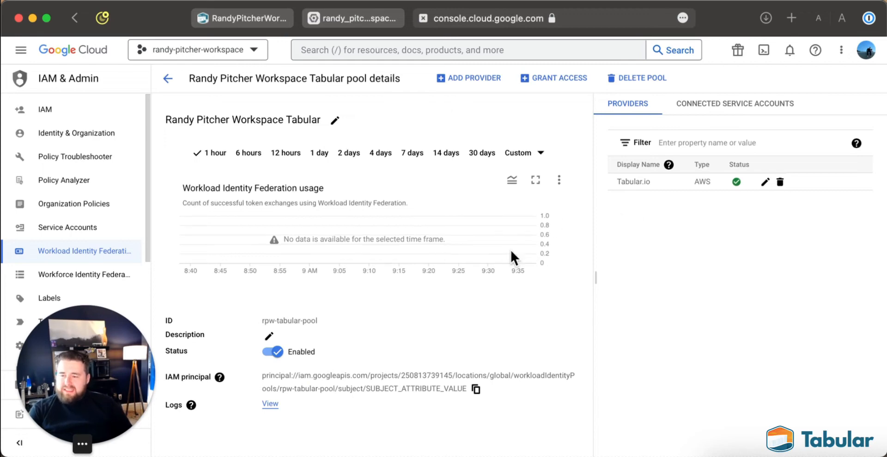
{"action": "left_click", "coordinate": [109, 237]}
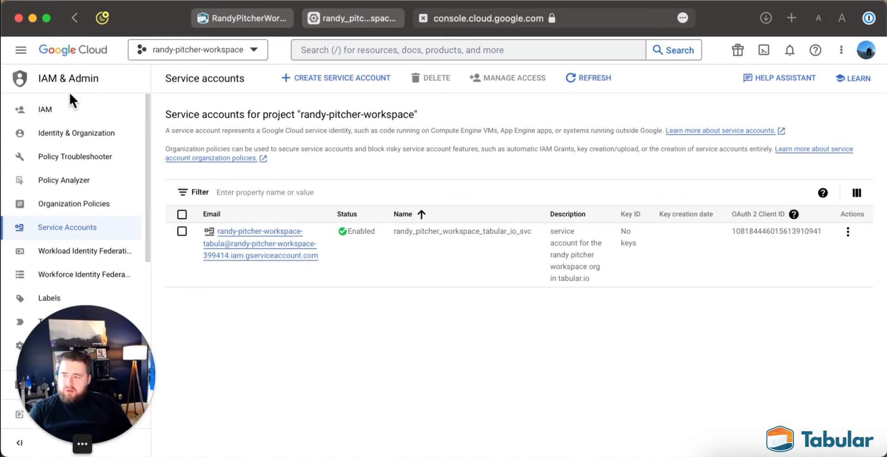
{"action": "left_click", "coordinate": [68, 113]}
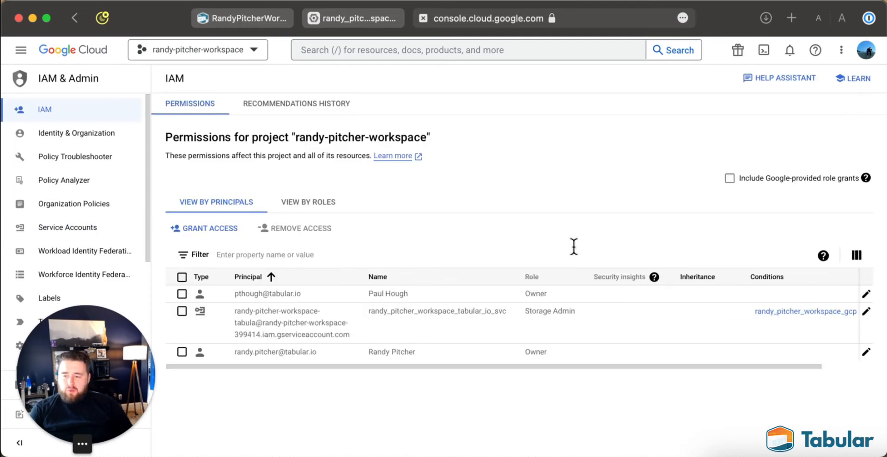
Step: Change the Tabular service account's project role to Storage Object Admin under its existing bucket condition and save the policy
{"action": "left_click", "coordinate": [867, 310]}
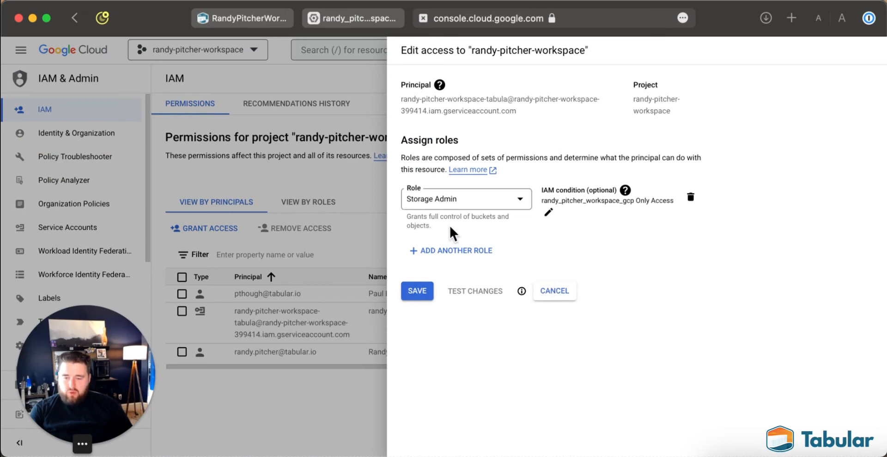
{"action": "left_click_drag", "start_coordinate": [407, 214], "coordinate": [529, 226]}
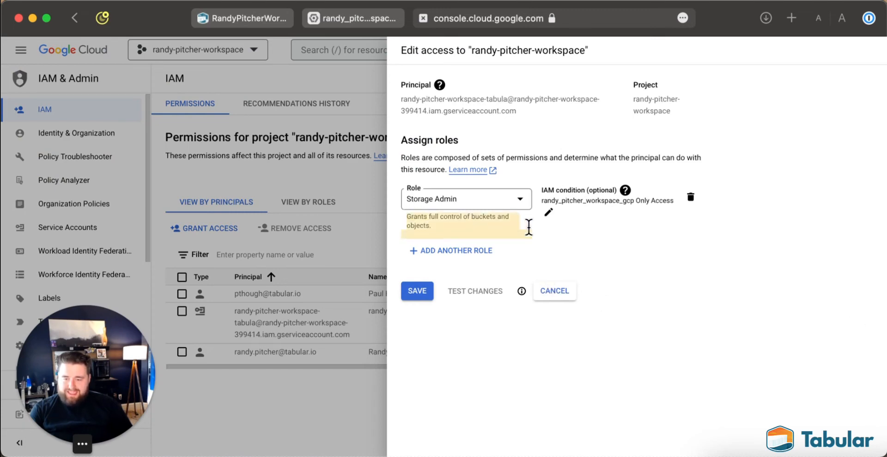
{"action": "left_click", "coordinate": [475, 203]}
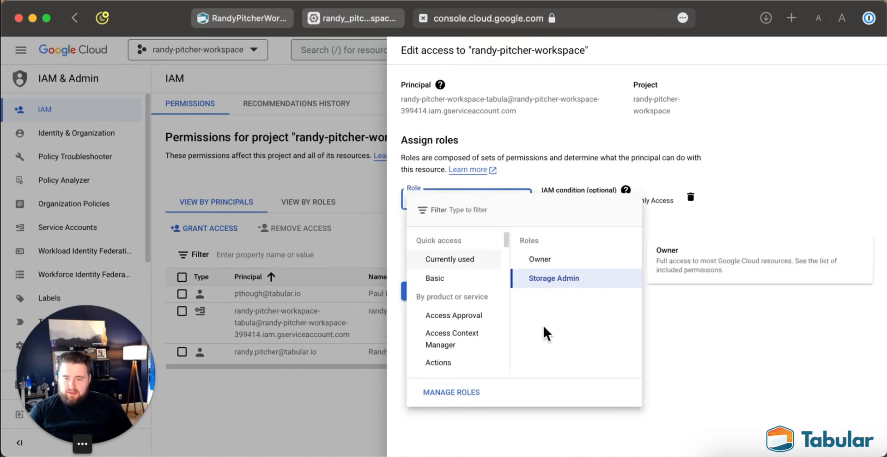
{"action": "scroll", "coordinate": [475, 286], "scroll_direction": "down", "scroll_amount": 5}
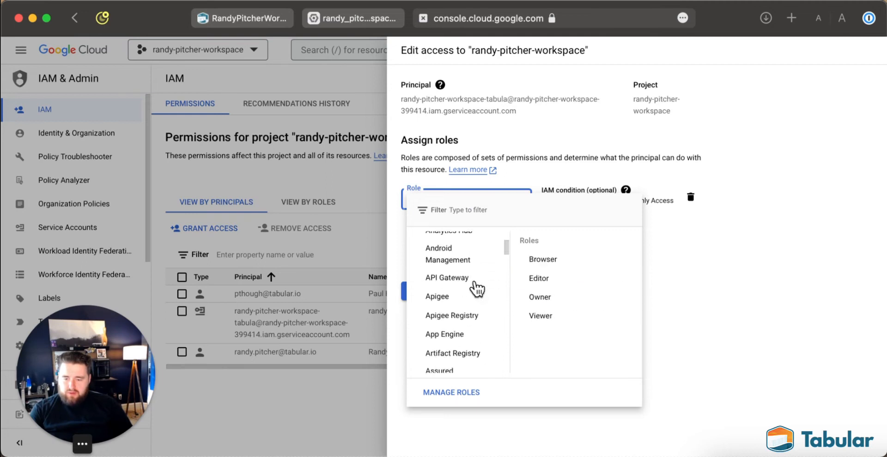
{"action": "scroll", "coordinate": [476, 289], "scroll_direction": "down", "scroll_amount": 8}
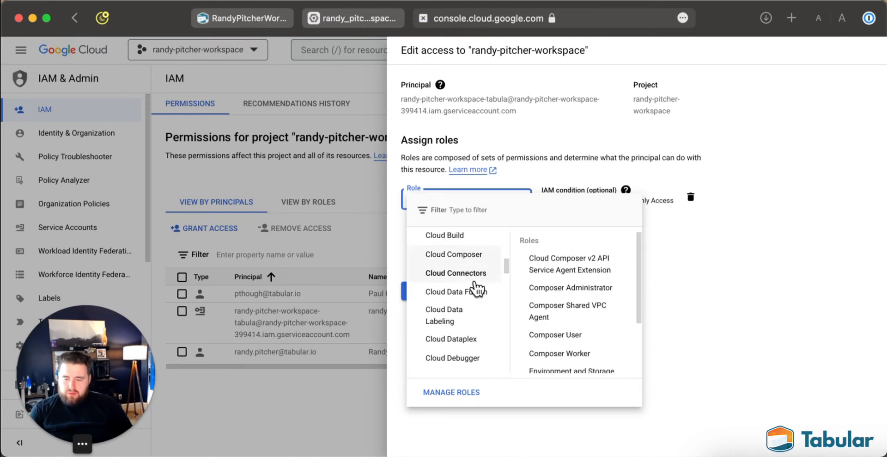
{"action": "scroll", "coordinate": [476, 296], "scroll_direction": "down", "scroll_amount": 2}
{"action": "scroll", "coordinate": [475, 296], "scroll_direction": "up", "scroll_amount": 5}
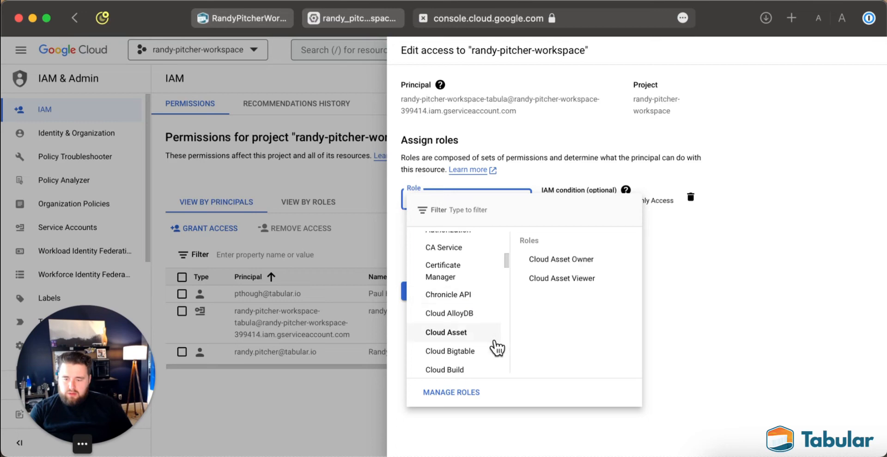
{"action": "scroll", "coordinate": [476, 342], "scroll_direction": "down", "scroll_amount": 5}
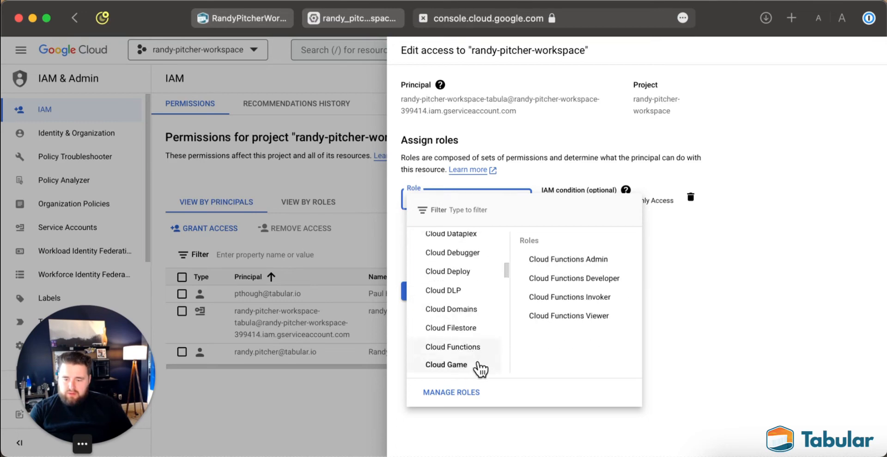
{"action": "scroll", "coordinate": [481, 369], "scroll_direction": "down", "scroll_amount": 6}
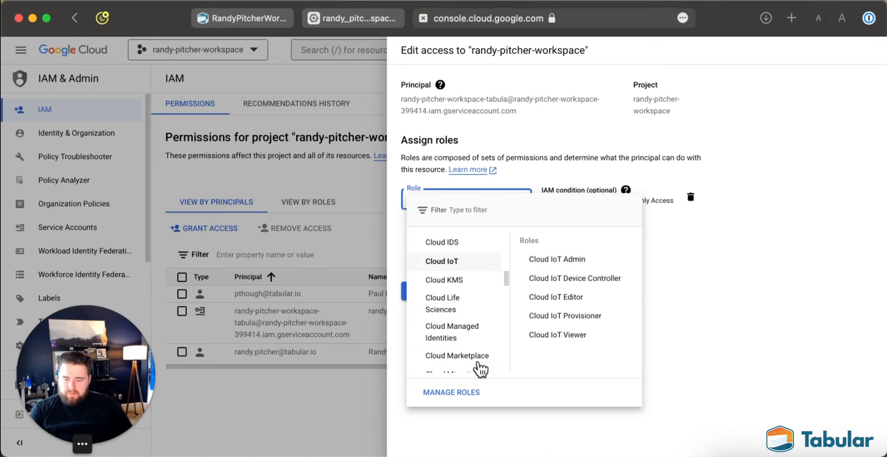
{"action": "scroll", "coordinate": [480, 368], "scroll_direction": "down", "scroll_amount": 6}
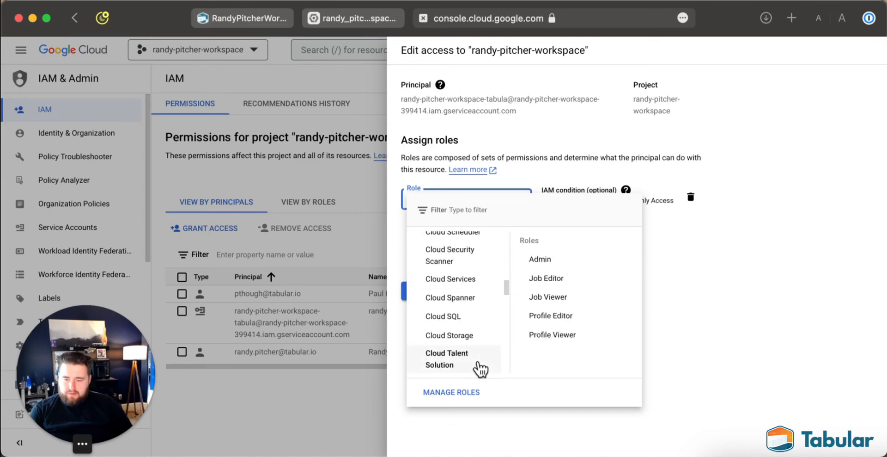
{"action": "left_click", "coordinate": [479, 336]}
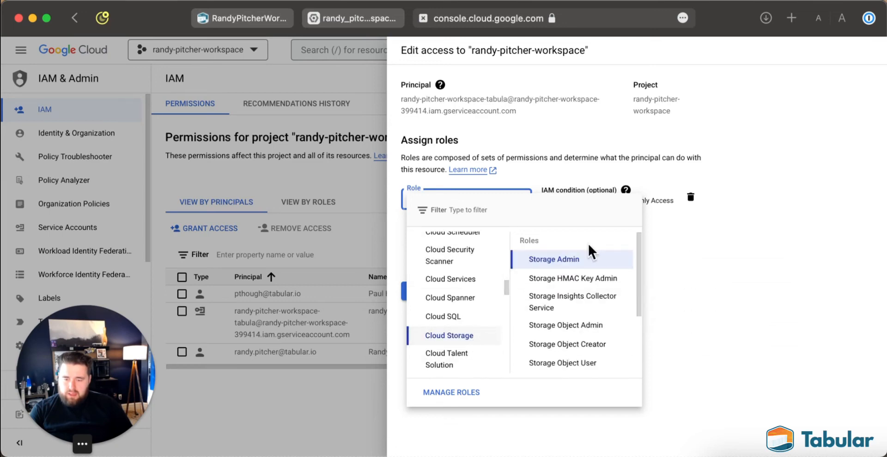
{"action": "mouse_move", "coordinate": [602, 326]}
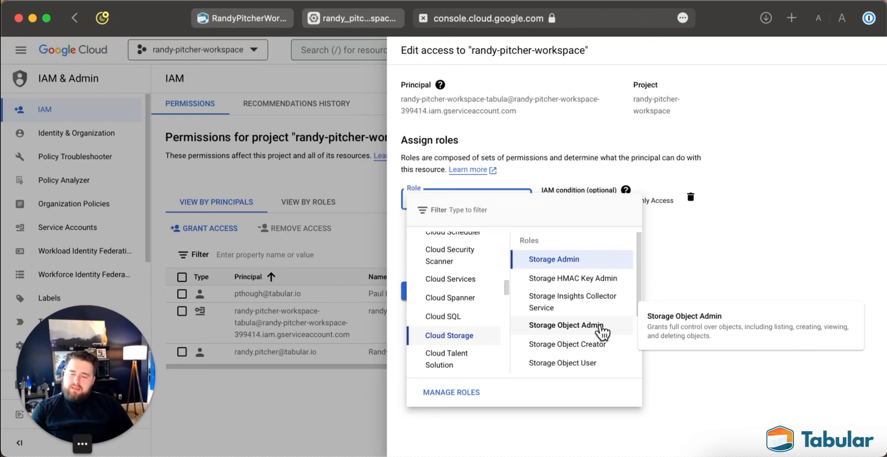
{"action": "left_click", "coordinate": [602, 329]}
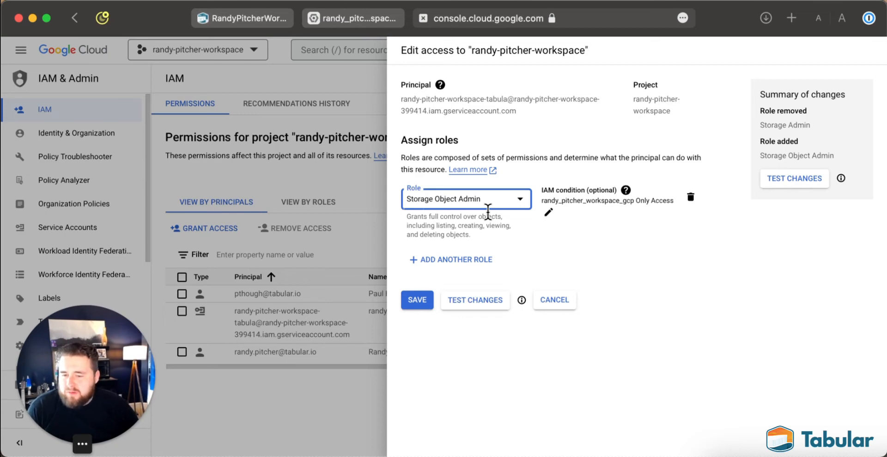
{"action": "left_click", "coordinate": [407, 300]}
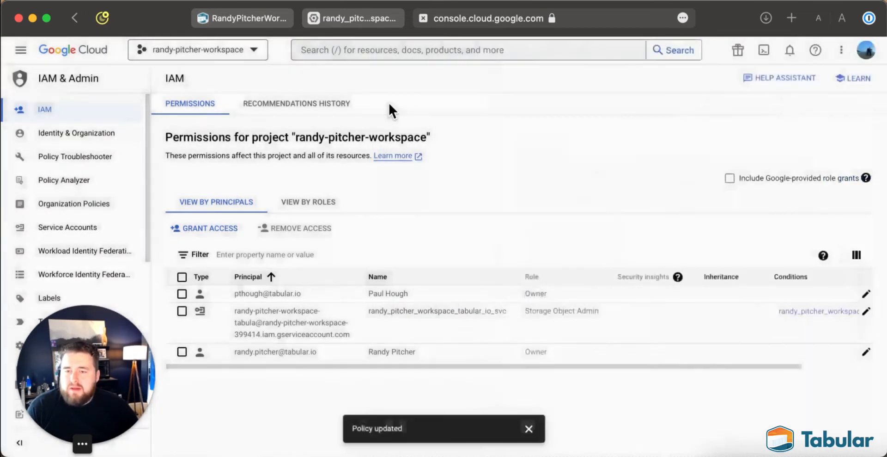
Step: Return to Tabular, retry creating the connection with the same bucket inputs and creator role, and review the verification details
{"action": "left_click", "coordinate": [229, 18]}
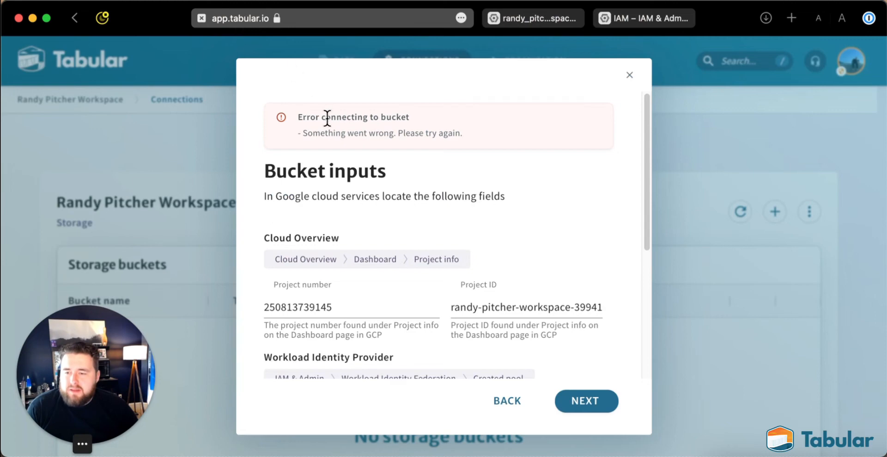
{"action": "scroll", "coordinate": [326, 115], "scroll_direction": "down", "scroll_amount": 5}
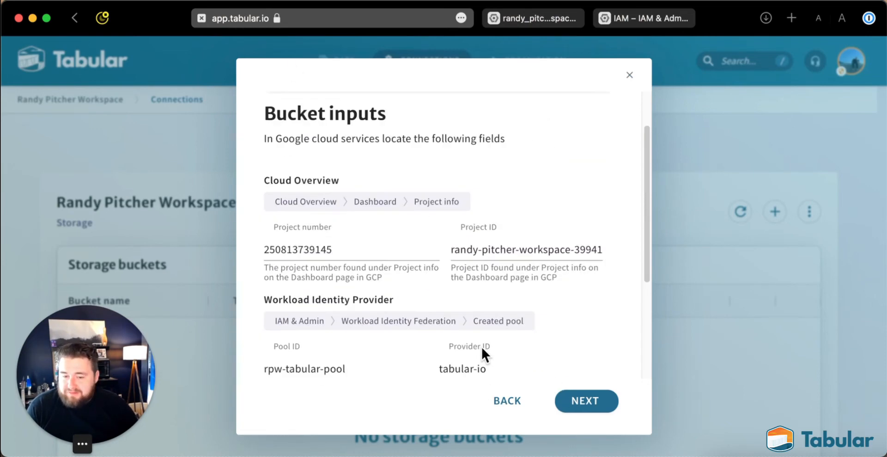
{"action": "left_click", "coordinate": [599, 406]}
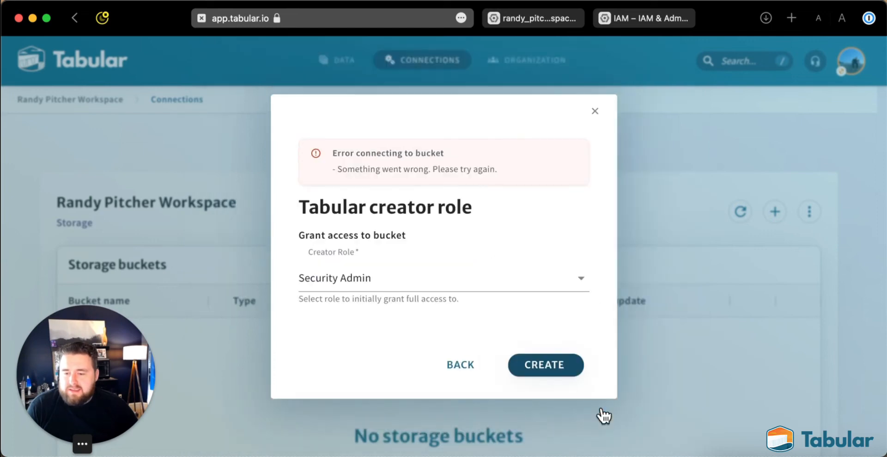
{"action": "left_click", "coordinate": [571, 372]}
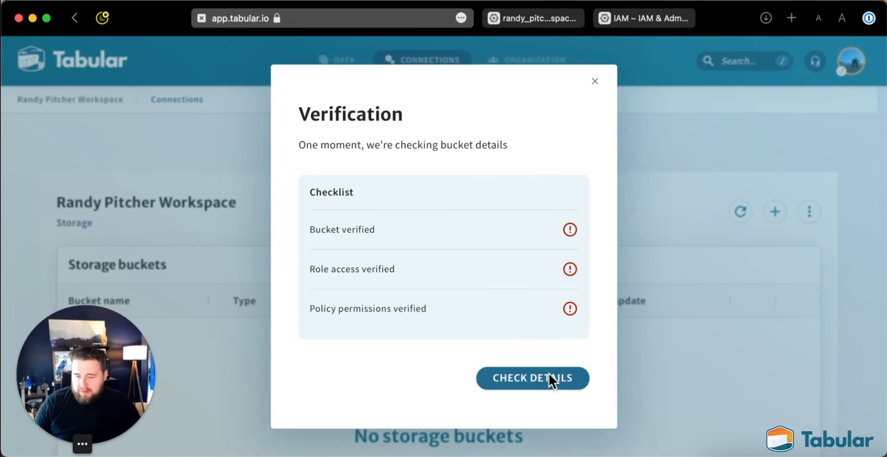
{"action": "left_click", "coordinate": [559, 382]}
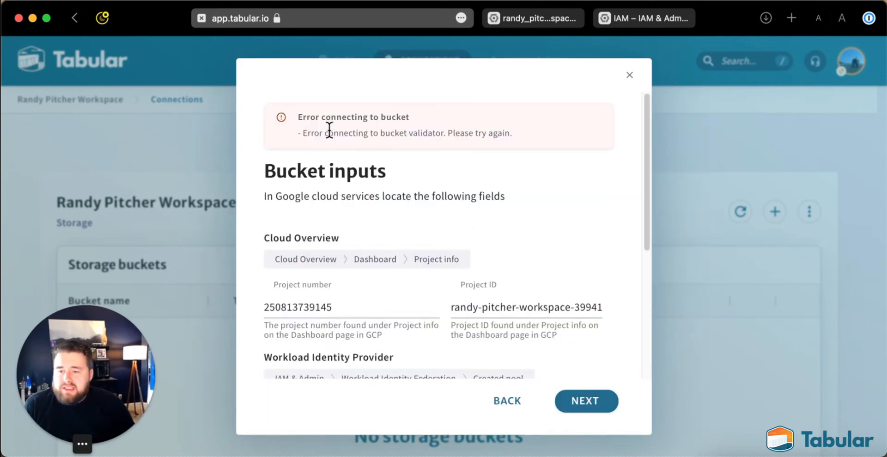
{"action": "left_click_drag", "start_coordinate": [325, 133], "coordinate": [444, 133]}
{"action": "left_click", "coordinate": [549, 136]}
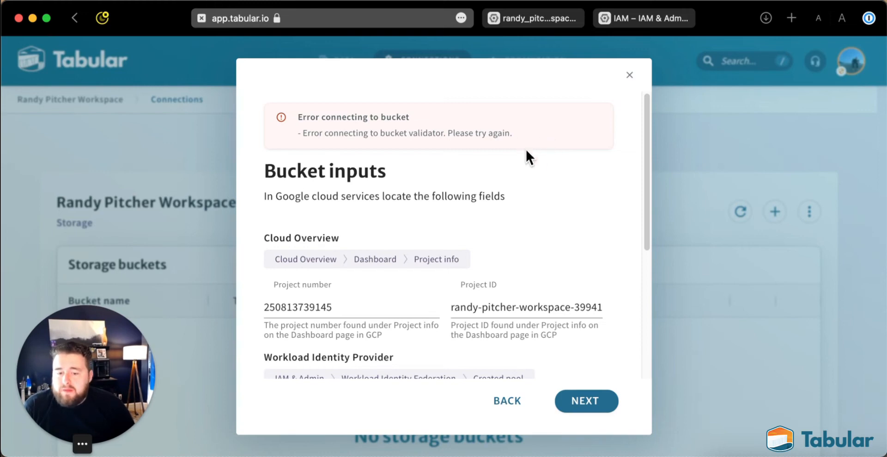
Step: Resubmit the unchanged bucket inputs to create the connection, and zoom out the page showing the storage bucket list
{"action": "left_click", "coordinate": [578, 408]}
{"action": "left_click", "coordinate": [563, 369]}
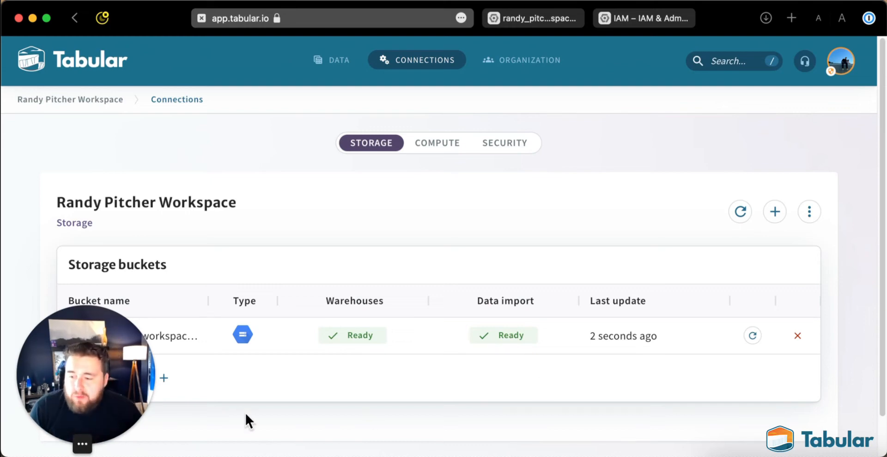
{"action": "scroll", "coordinate": [277, 397], "scroll_direction": "down", "scroll_amount": 2}
{"action": "left_click_drag", "start_coordinate": [123, 365], "coordinate": [236, 451]}
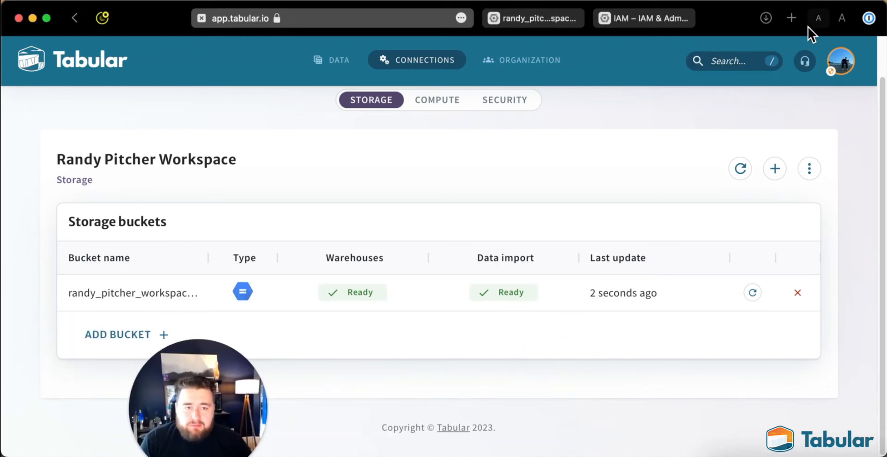
{"action": "left_click", "coordinate": [817, 19]}
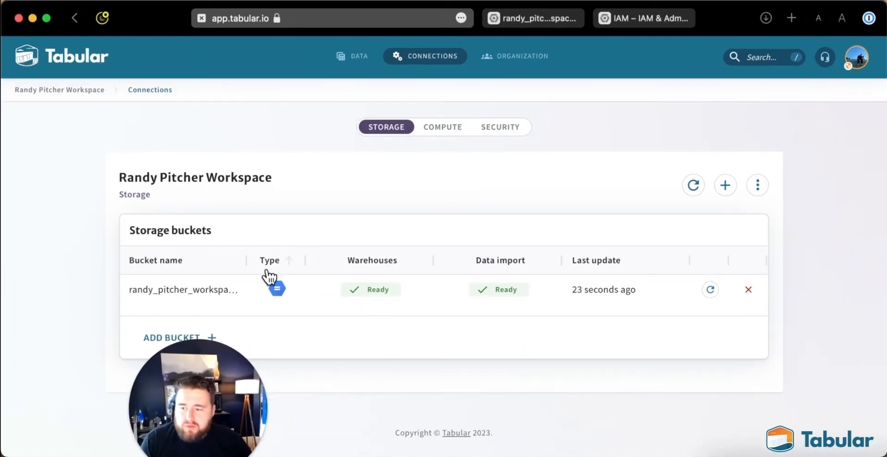
{"action": "mouse_move", "coordinate": [212, 290]}
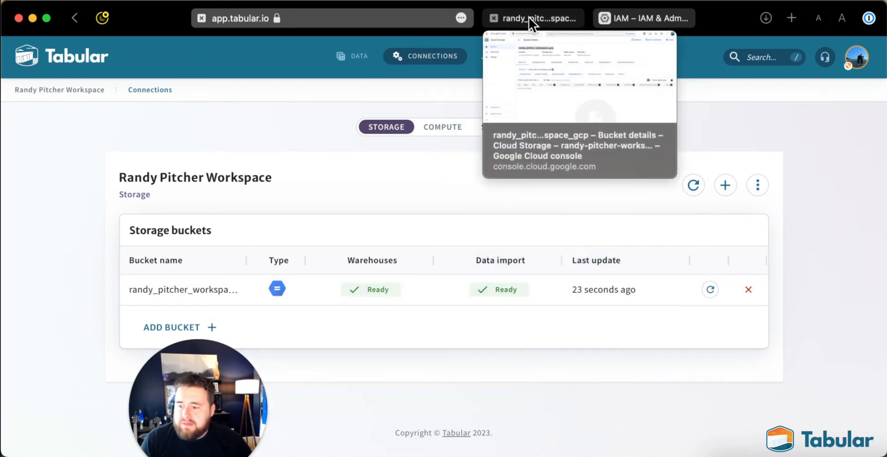
{"action": "left_click_drag", "start_coordinate": [221, 375], "coordinate": [112, 352]}
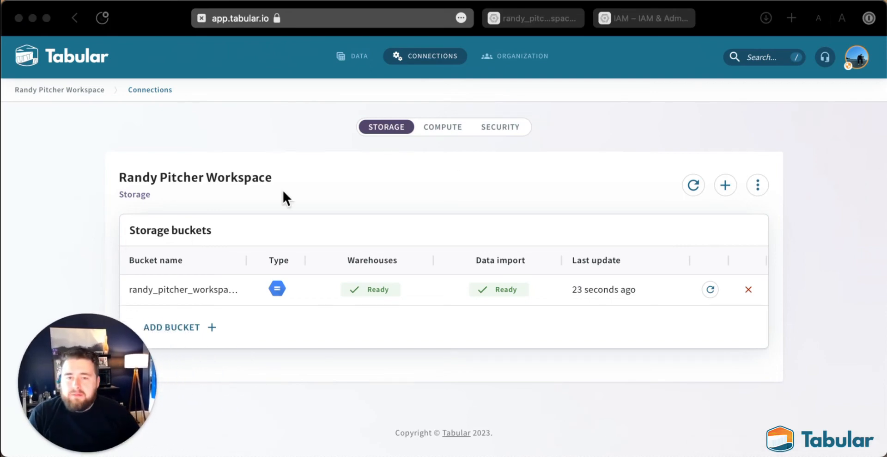
Step: Switch to Google Cloud to inspect the Tabular workload identity pool's usage and provider, and view the connected bucket's objects
{"action": "left_click", "coordinate": [645, 18]}
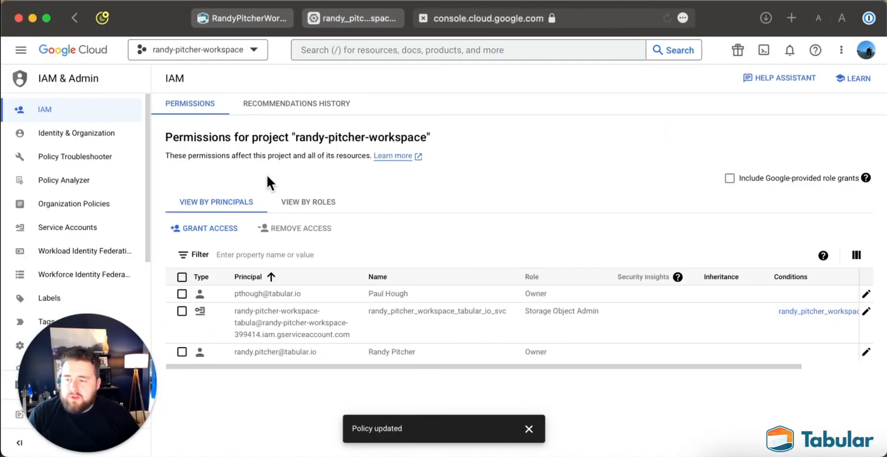
{"action": "left_click", "coordinate": [73, 262]}
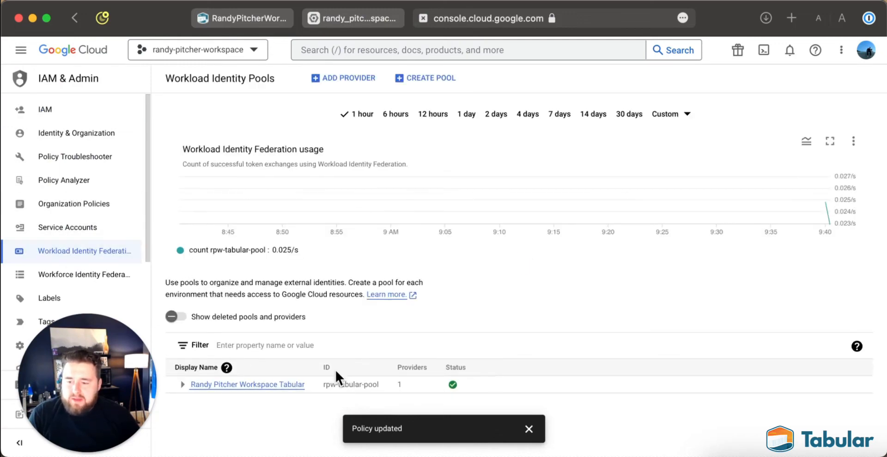
{"action": "left_click", "coordinate": [252, 384]}
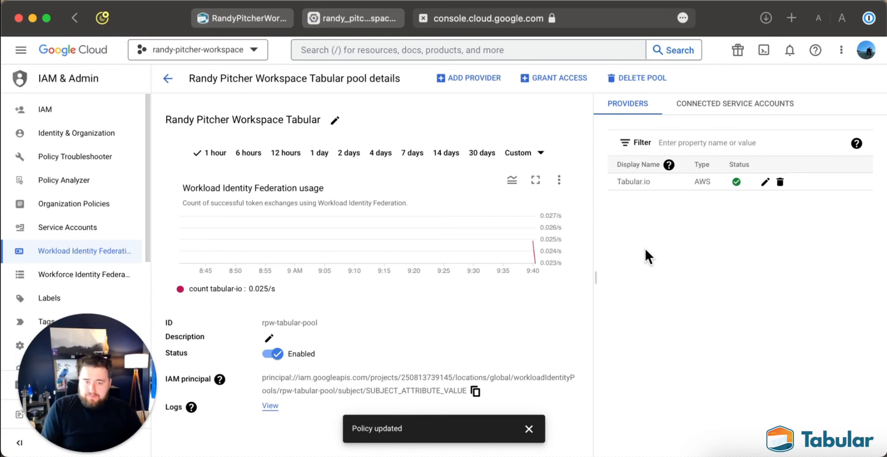
{"action": "left_click", "coordinate": [336, 21]}
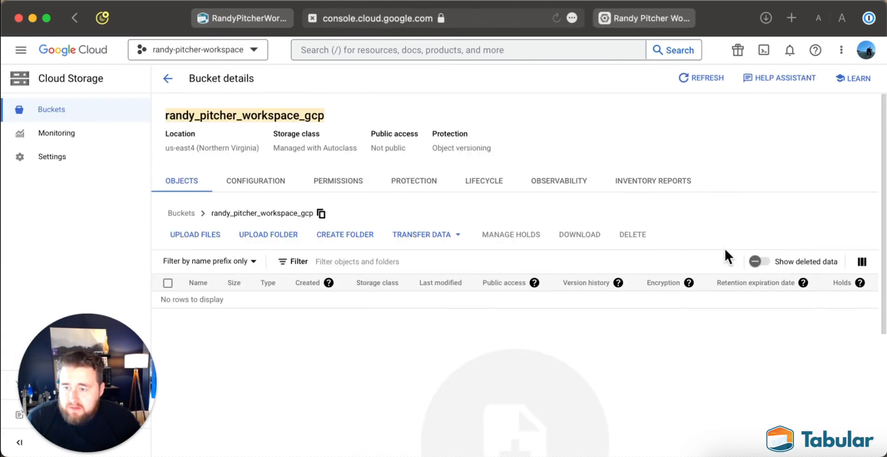
Step: Refresh the connected bucket's object list repeatedly to check for contents, and switch back to Tabular's storage connections
{"action": "left_click", "coordinate": [695, 77]}
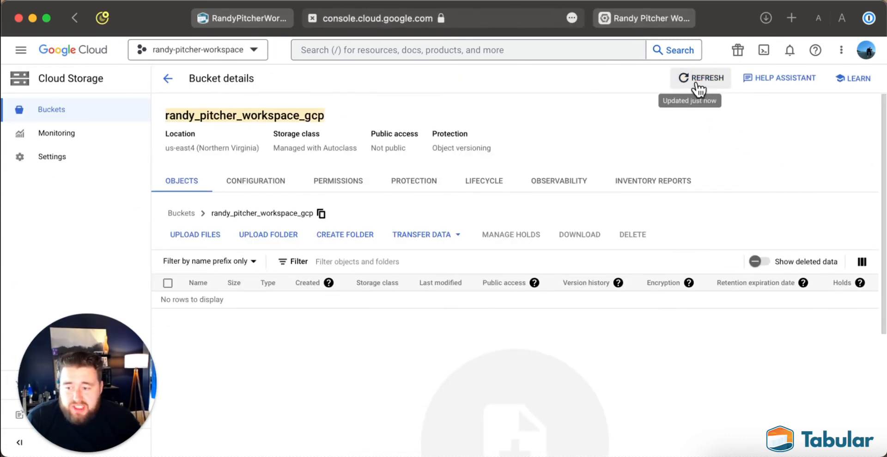
{"action": "left_click", "coordinate": [688, 83]}
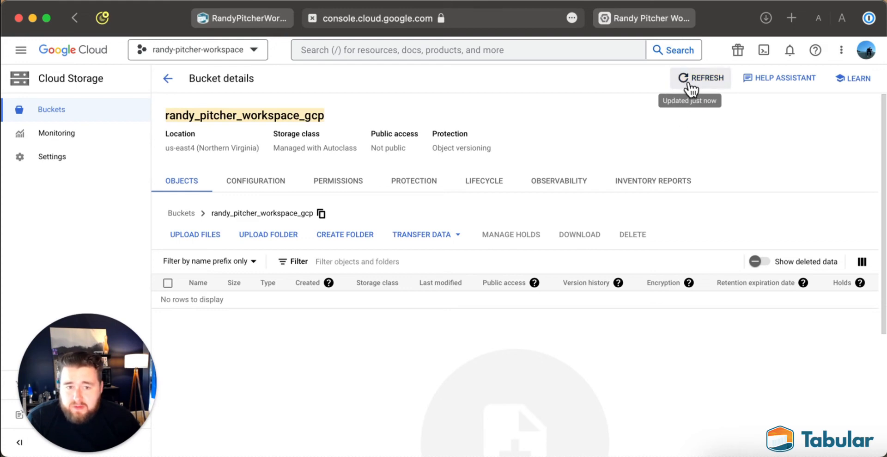
{"action": "left_click", "coordinate": [687, 82]}
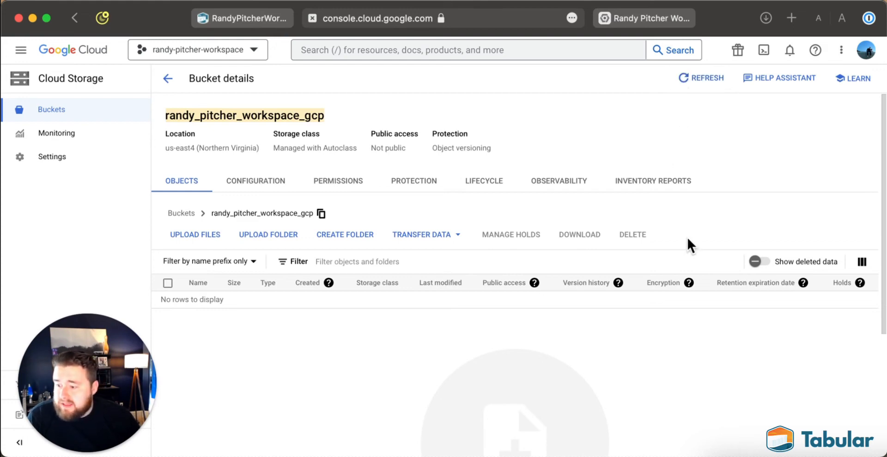
{"action": "left_click", "coordinate": [250, 21]}
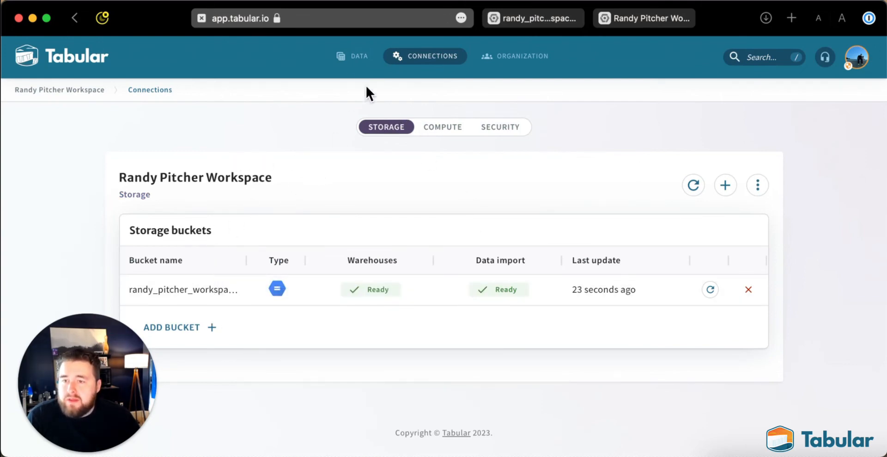
Step: Open the creation form for a new warehouse from the workspace's data page
{"action": "left_click", "coordinate": [352, 58]}
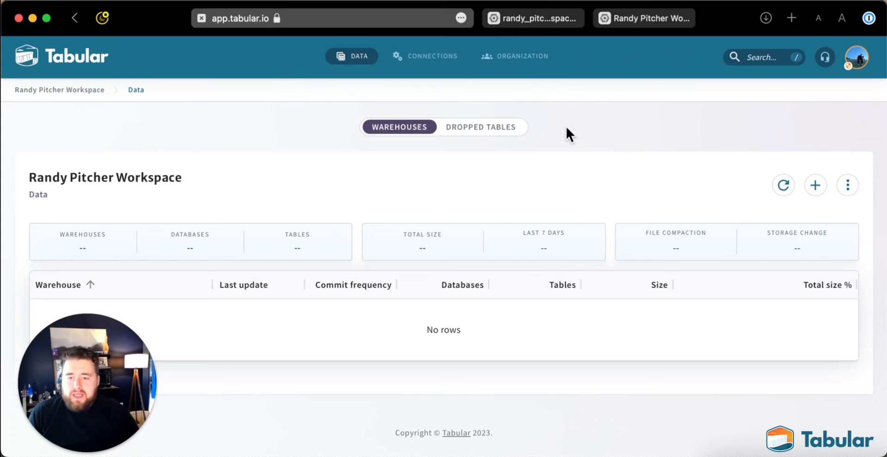
{"action": "left_click", "coordinate": [815, 185]}
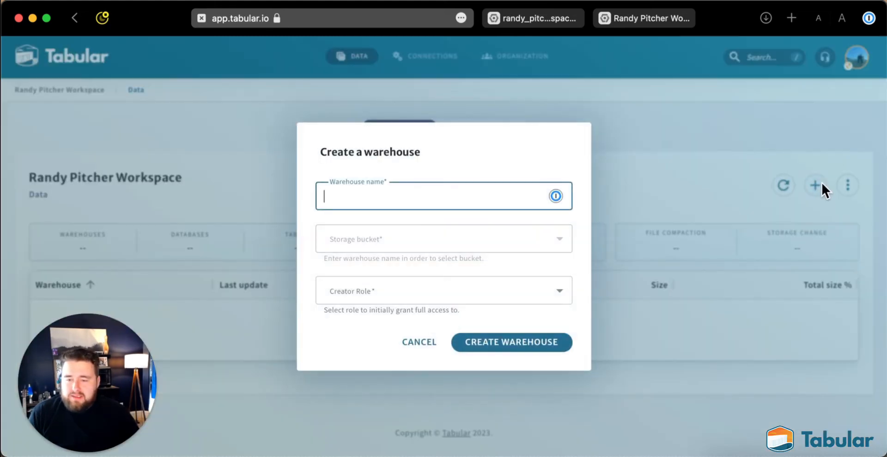
{"action": "type", "text": "Randy"}
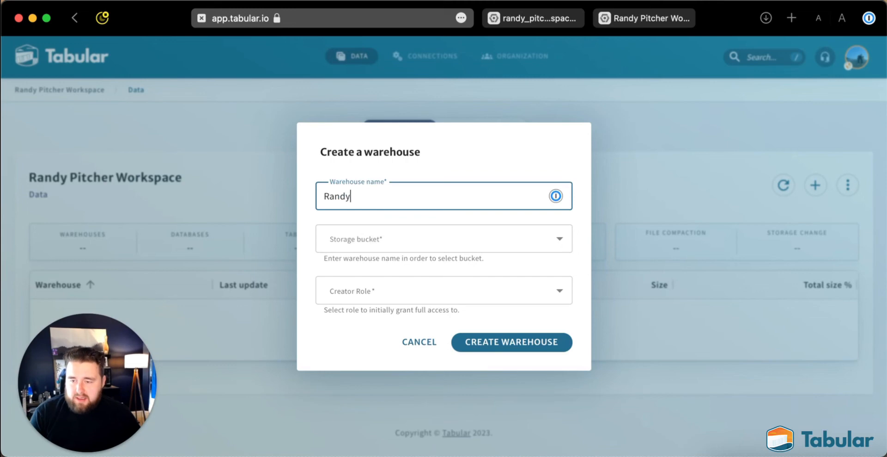
{"action": "type", "text": " Pitcher Workspace -- GCP"}
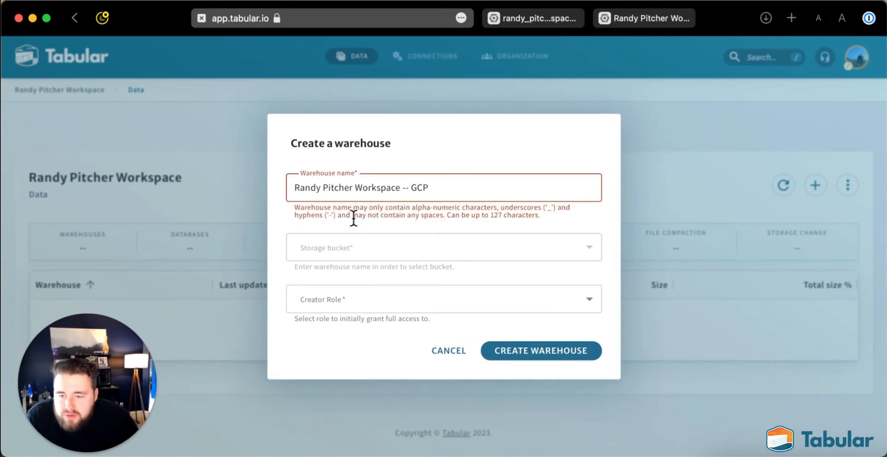
{"action": "left_click", "coordinate": [438, 191]}
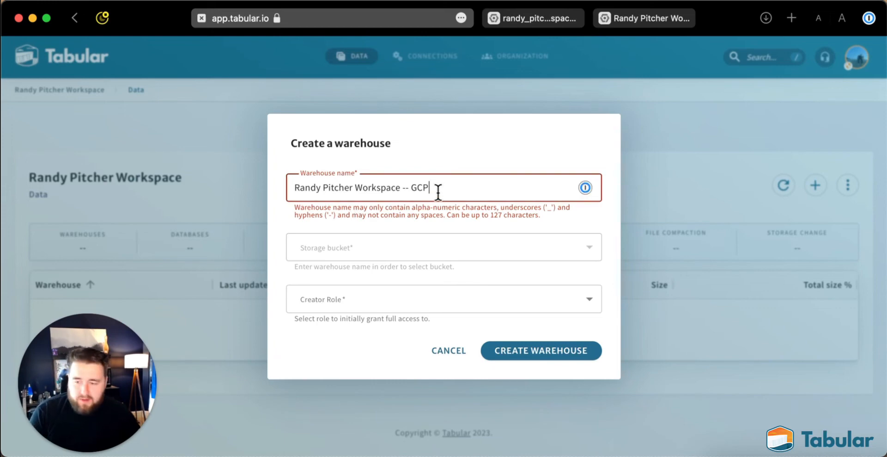
{"action": "key", "text": "super+a"}
{"action": "key", "text": "BackSpace"}
Step: Name the new warehouse with the workspace's name in lowercase, hyphenated and without spaces, followed by the suffix --gcp
{"action": "type", "text": "randy-pitcher-"}
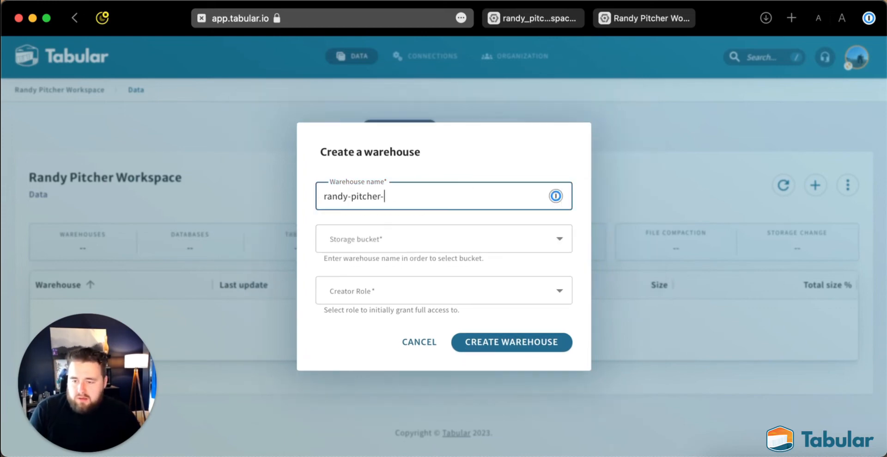
{"action": "type", "text": "workspace-g"}
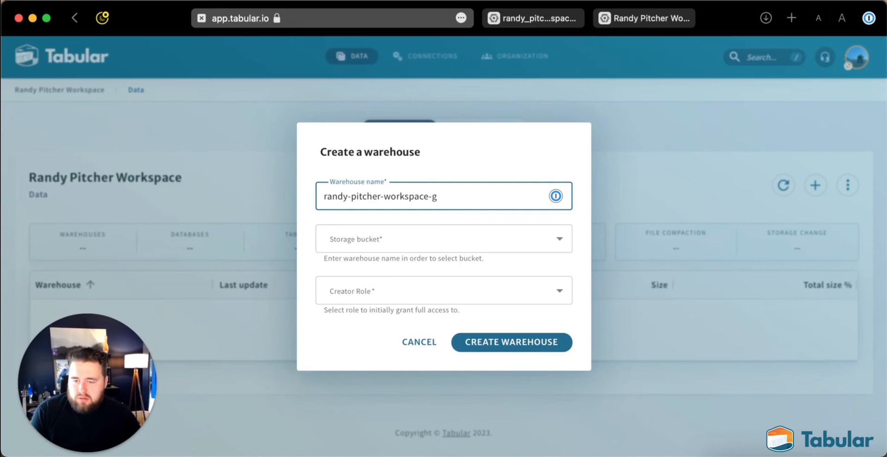
{"action": "key", "text": "BackSpace"}
{"action": "type", "text": "-gcp"}
Step: Assign the us-east4 workspace bucket and the Security Admin creator role to the warehouse, and create it
{"action": "left_click", "coordinate": [357, 250]}
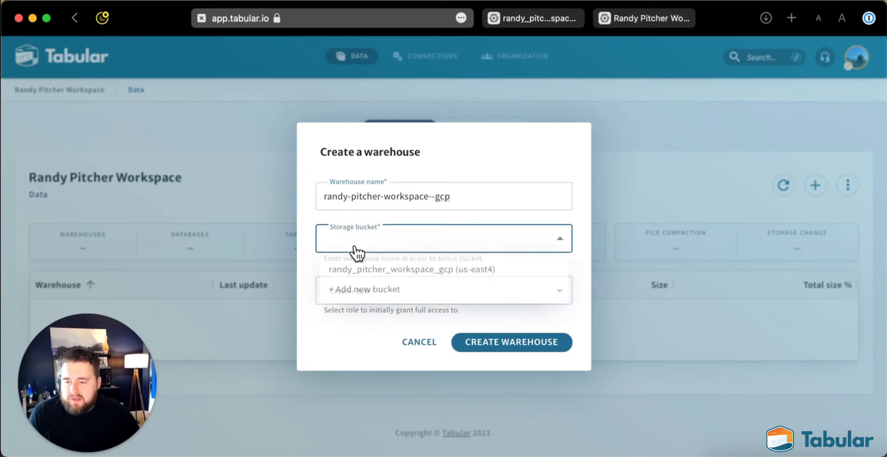
{"action": "right_click", "coordinate": [427, 269]}
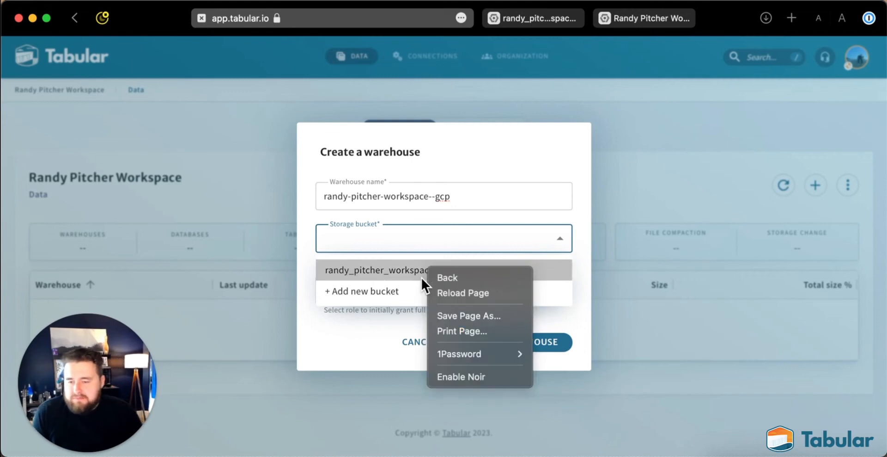
{"action": "left_click", "coordinate": [412, 277]}
{"action": "left_click", "coordinate": [406, 275]}
{"action": "left_click", "coordinate": [486, 296]}
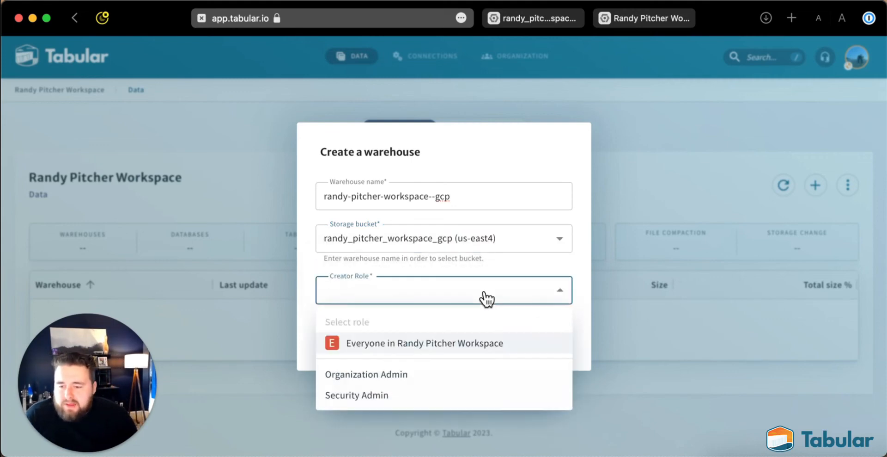
{"action": "left_click", "coordinate": [463, 396]}
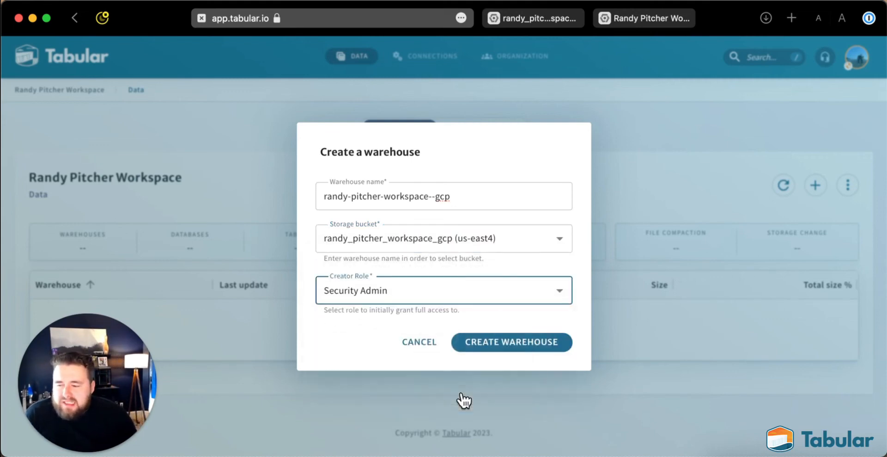
{"action": "left_click", "coordinate": [529, 344]}
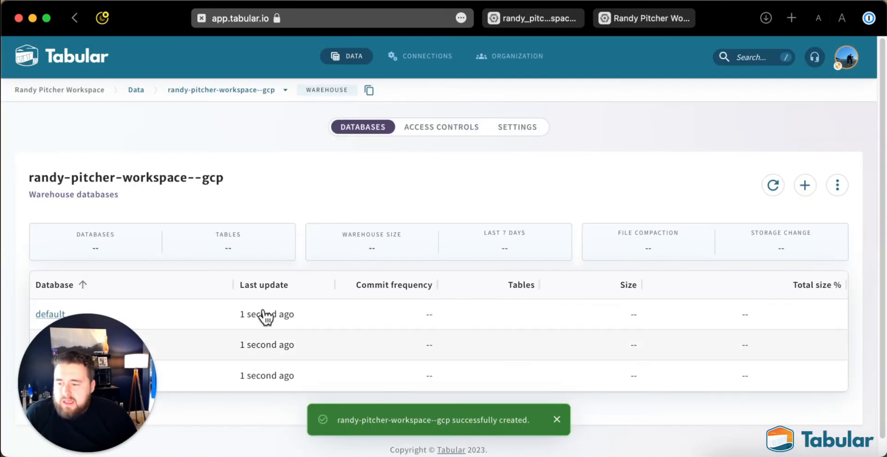
Step: View the workspace's warehouse list, reopen the new GCP warehouse, and open its examples database
{"action": "left_click_drag", "start_coordinate": [79, 388], "coordinate": [809, 393]}
{"action": "left_click", "coordinate": [153, 341]}
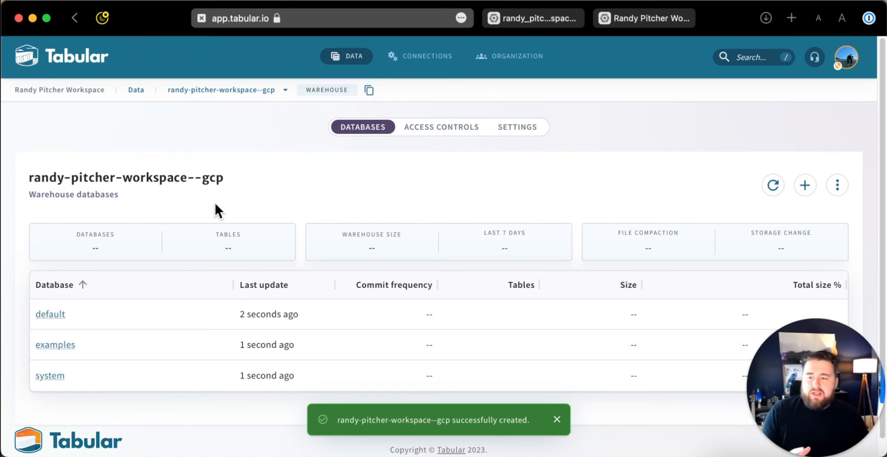
{"action": "left_click", "coordinate": [137, 90]}
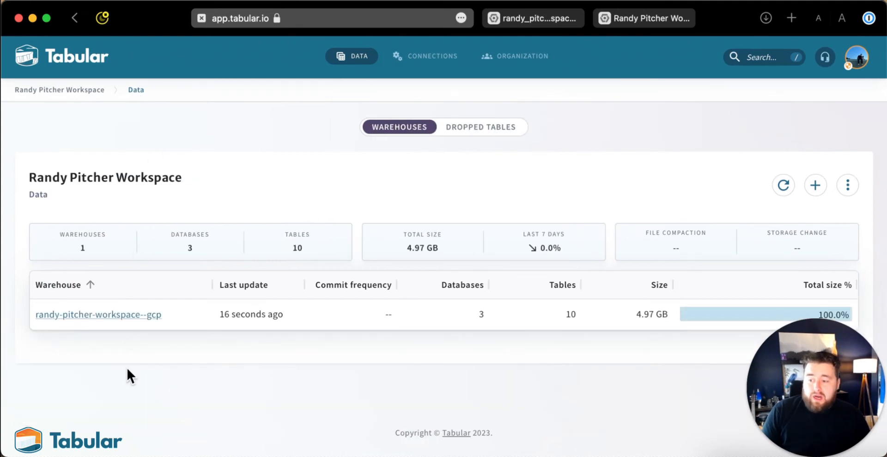
{"action": "mouse_move", "coordinate": [125, 318]}
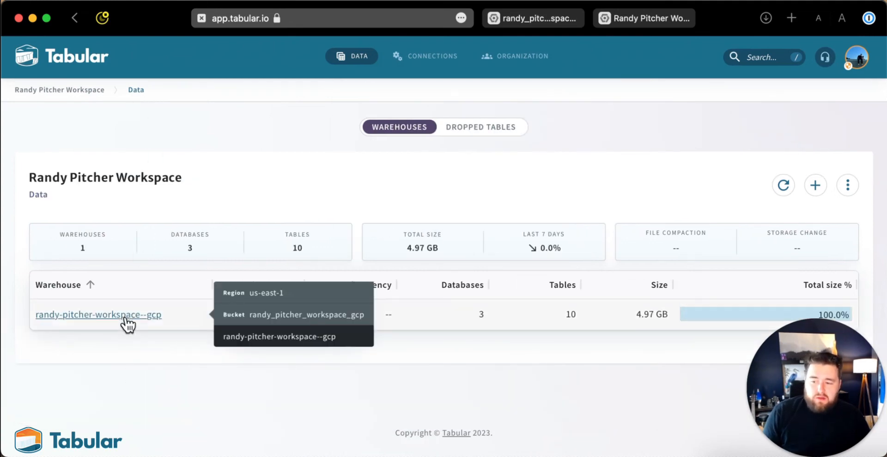
{"action": "left_click", "coordinate": [125, 317]}
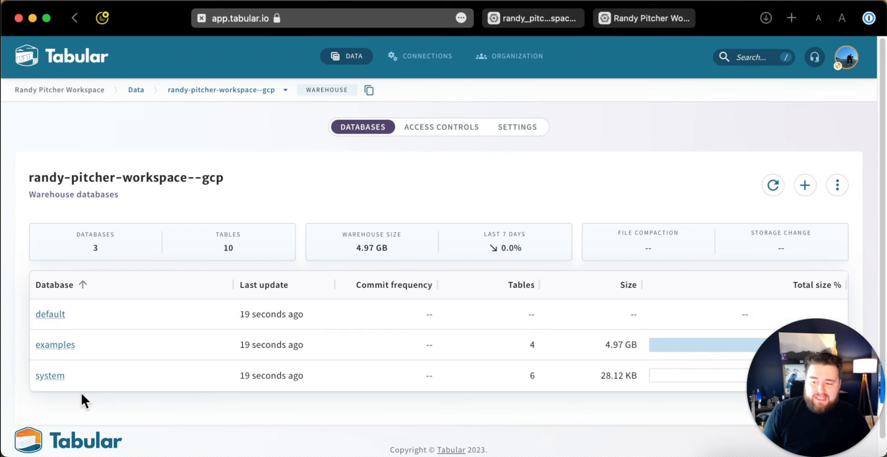
{"action": "left_click", "coordinate": [58, 344]}
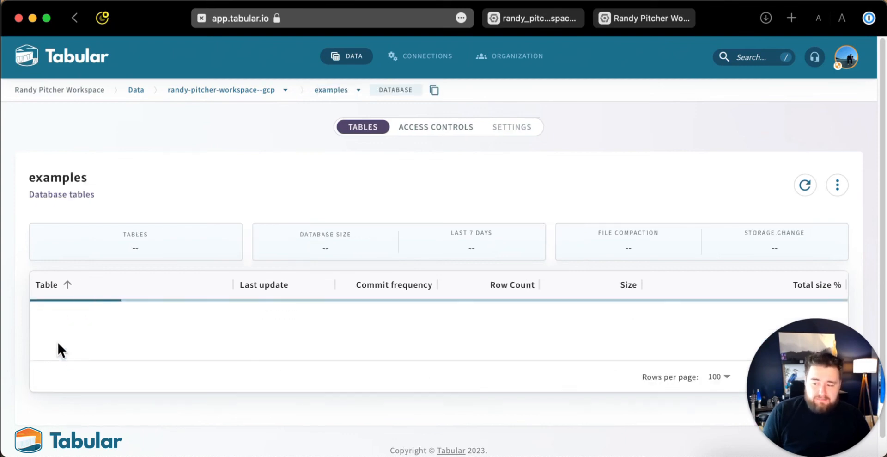
Step: Check the backblaze_drive_stats description, and examine the nyc_taxi_yellow table's schema, statistics and activity
{"action": "mouse_move", "coordinate": [55, 329]}
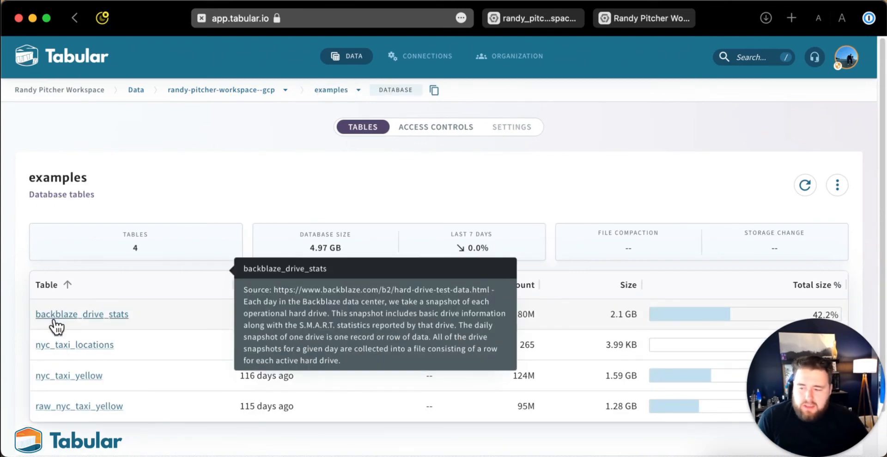
{"action": "left_click", "coordinate": [71, 376]}
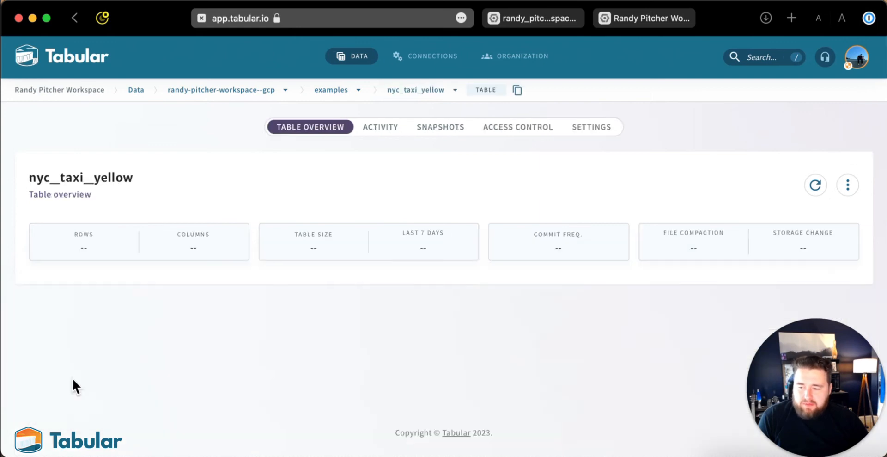
{"action": "scroll", "coordinate": [186, 273], "scroll_direction": "down", "scroll_amount": 6}
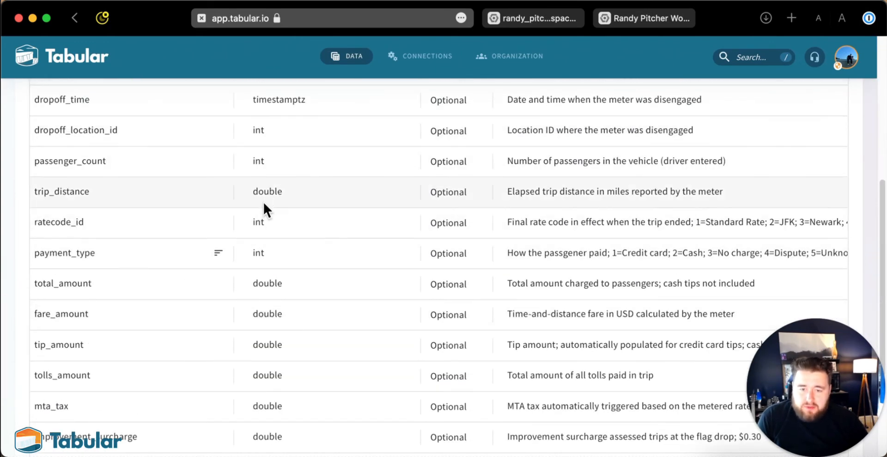
{"action": "scroll", "coordinate": [574, 219], "scroll_direction": "up", "scroll_amount": 3}
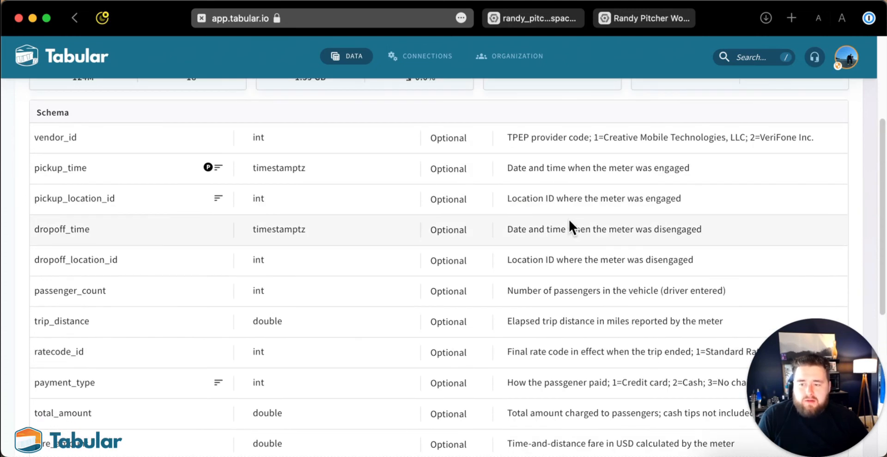
{"action": "scroll", "coordinate": [569, 227], "scroll_direction": "up", "scroll_amount": 3}
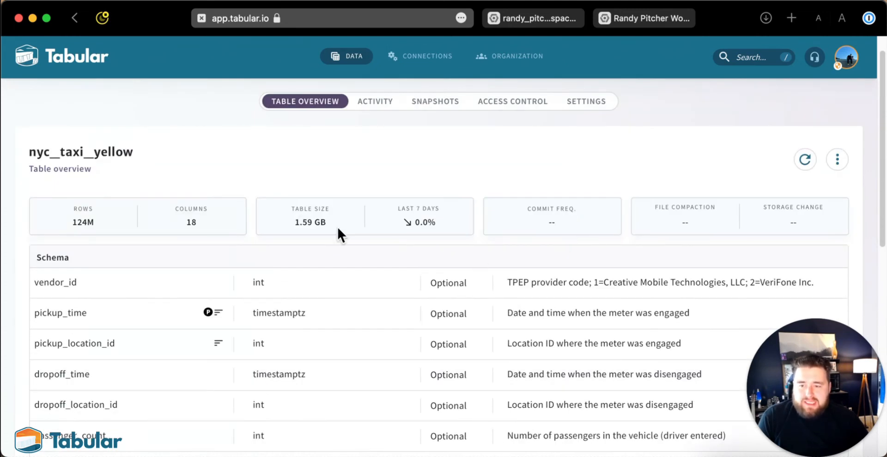
{"action": "left_click", "coordinate": [375, 103]}
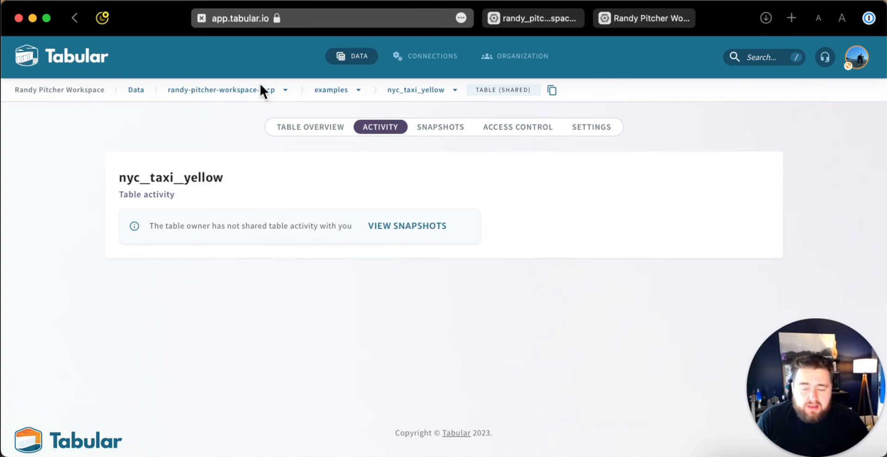
Step: Return to the GCP warehouse and review the tables in its system database
{"action": "left_click", "coordinate": [247, 92]}
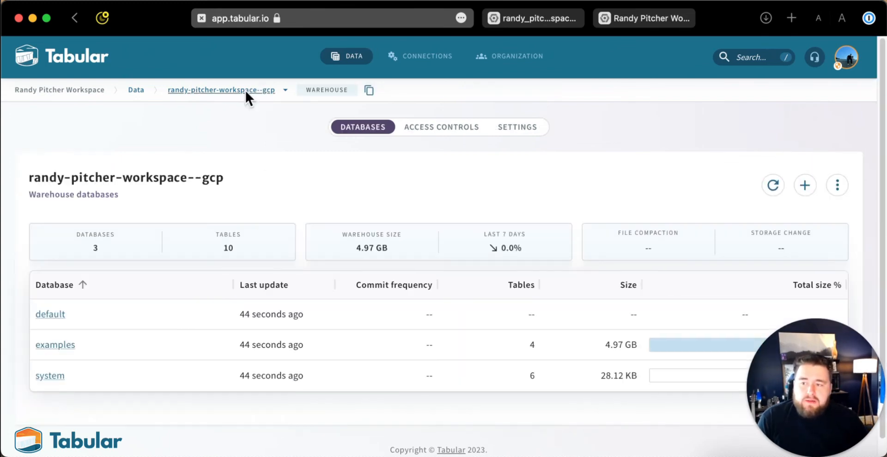
{"action": "left_click", "coordinate": [49, 374]}
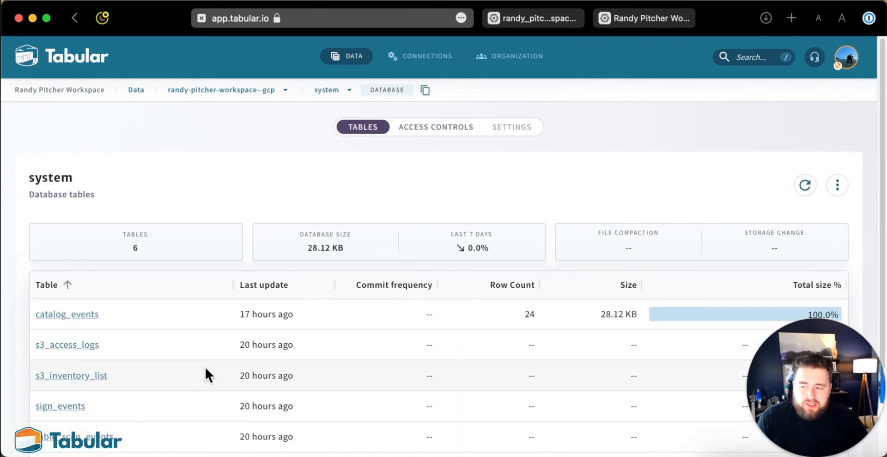
{"action": "scroll", "coordinate": [208, 370], "scroll_direction": "down", "scroll_amount": 3}
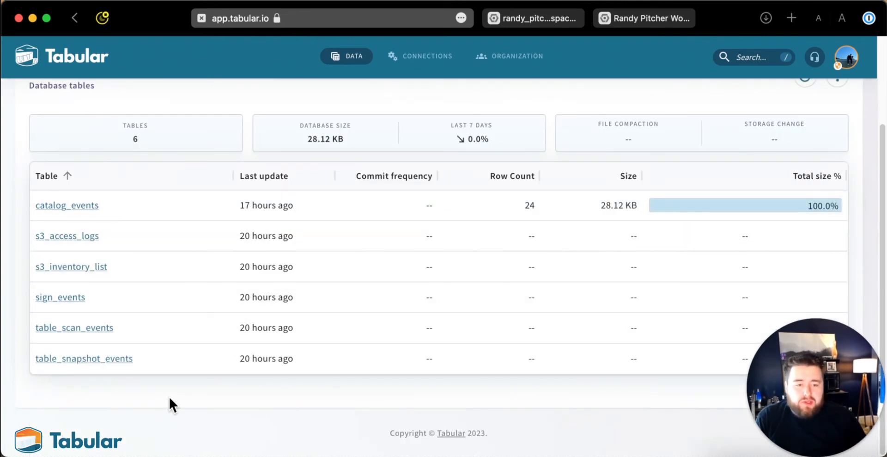
Step: Open the catalog_events table and examine its schema and activity
{"action": "left_click", "coordinate": [79, 206]}
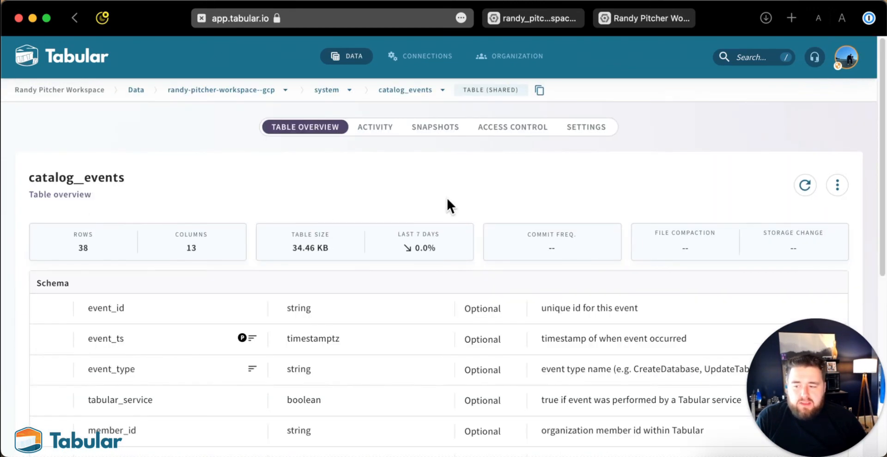
{"action": "scroll", "coordinate": [447, 204], "scroll_direction": "down", "scroll_amount": 8}
{"action": "scroll", "coordinate": [376, 351], "scroll_direction": "up", "scroll_amount": 8}
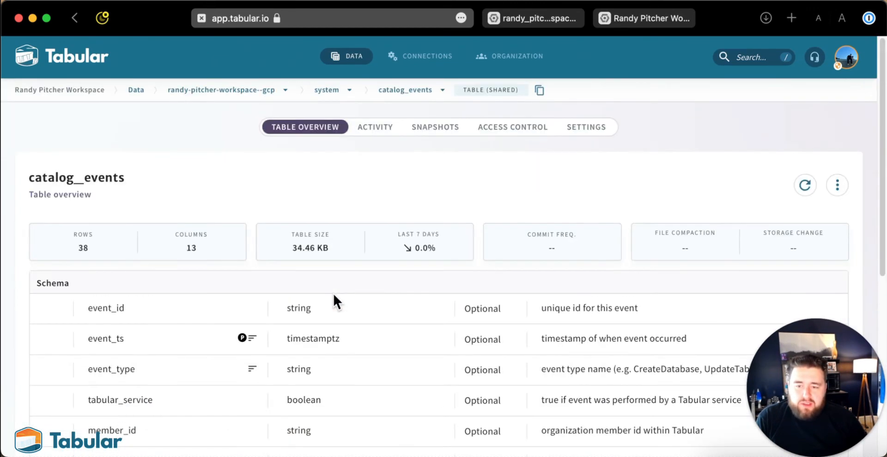
{"action": "left_click", "coordinate": [380, 127]}
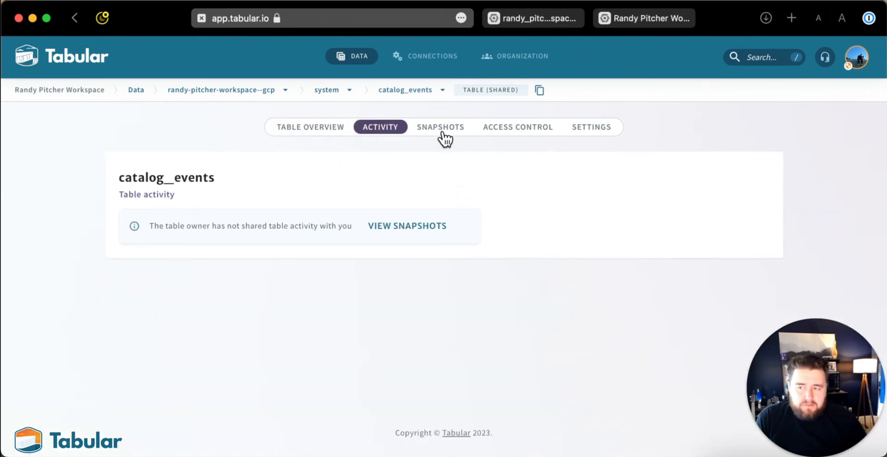
Step: Go back to the GCP warehouse and open its default database
{"action": "left_click", "coordinate": [219, 92]}
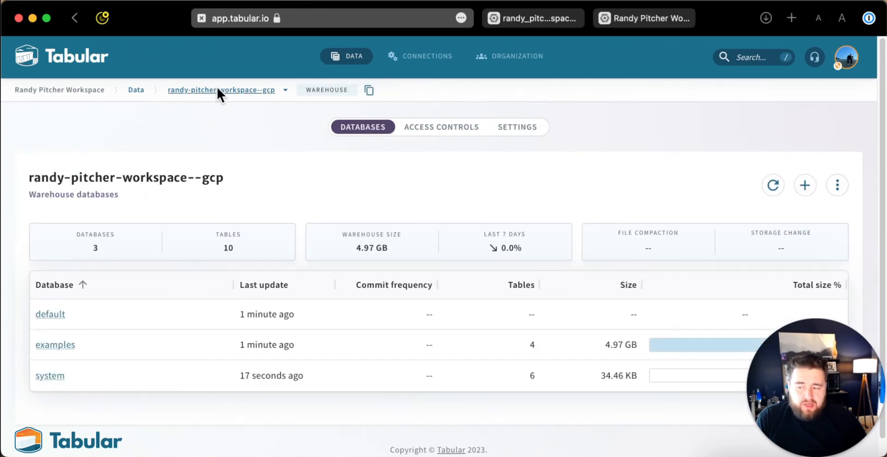
{"action": "left_click", "coordinate": [50, 315]}
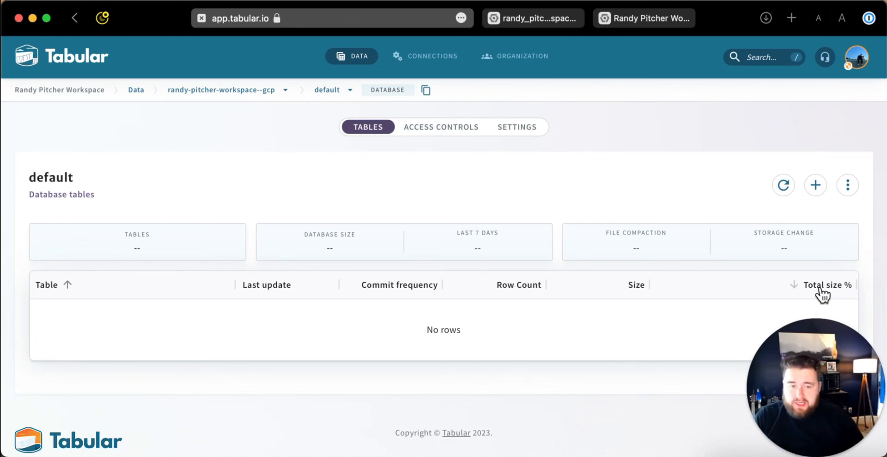
Step: Start a new table in the default database named hello_world, with creator role Security Admin and description "my first table"
{"action": "left_click", "coordinate": [816, 185]}
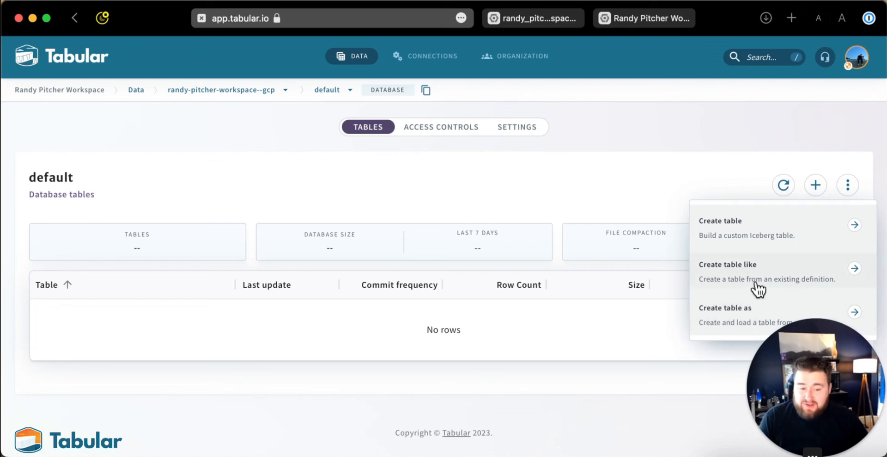
{"action": "left_click", "coordinate": [760, 229]}
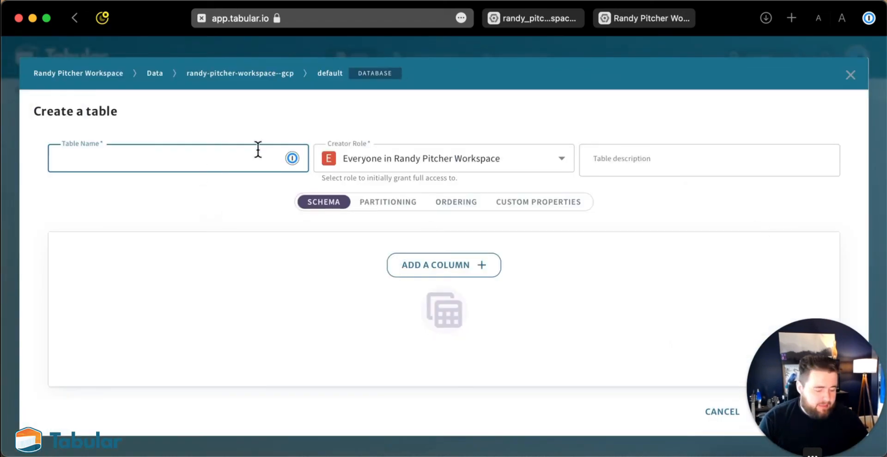
{"action": "type", "text": "hello_world"}
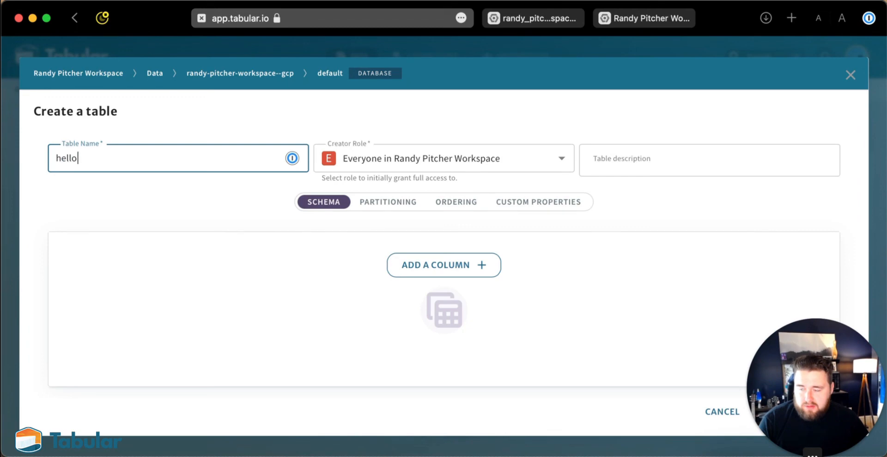
{"action": "left_click", "coordinate": [483, 153]}
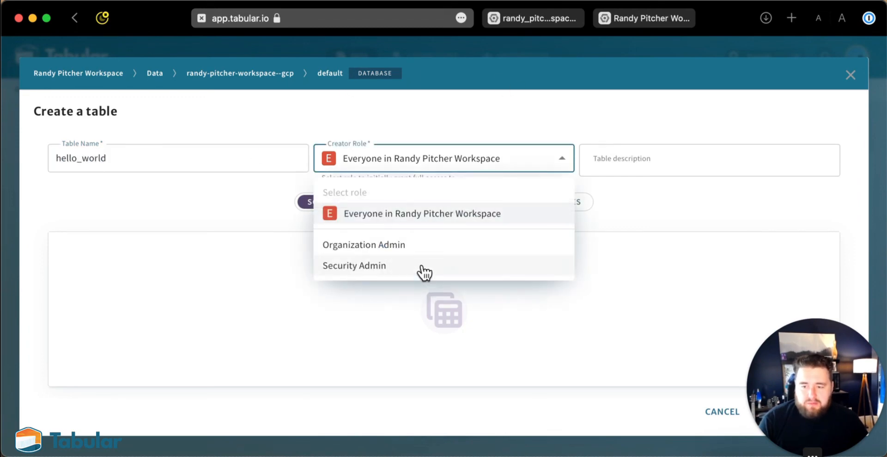
{"action": "left_click", "coordinate": [422, 270]}
{"action": "left_click", "coordinate": [713, 170]}
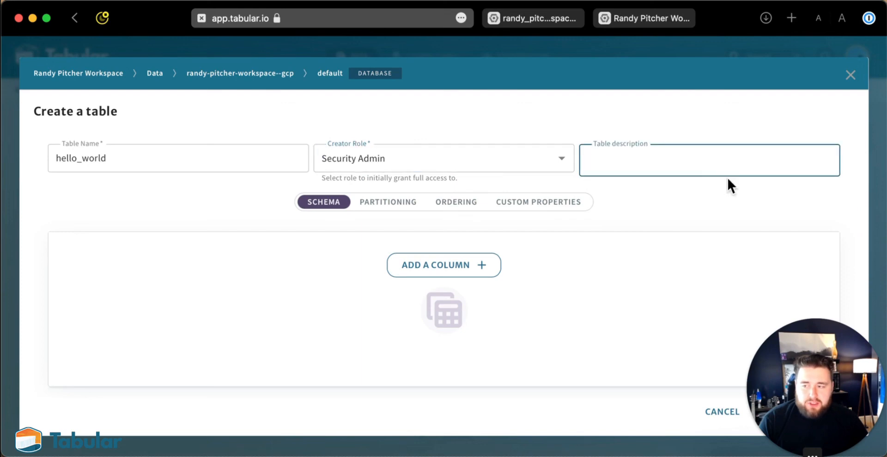
{"action": "type", "text": "my first table"}
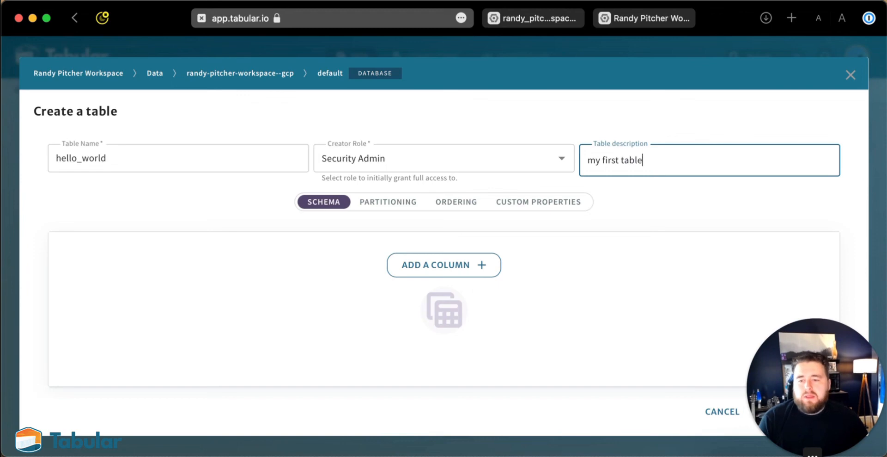
Step: Add a required uuid column named id, mark it as an ID column, and create the table
{"action": "left_click", "coordinate": [413, 273]}
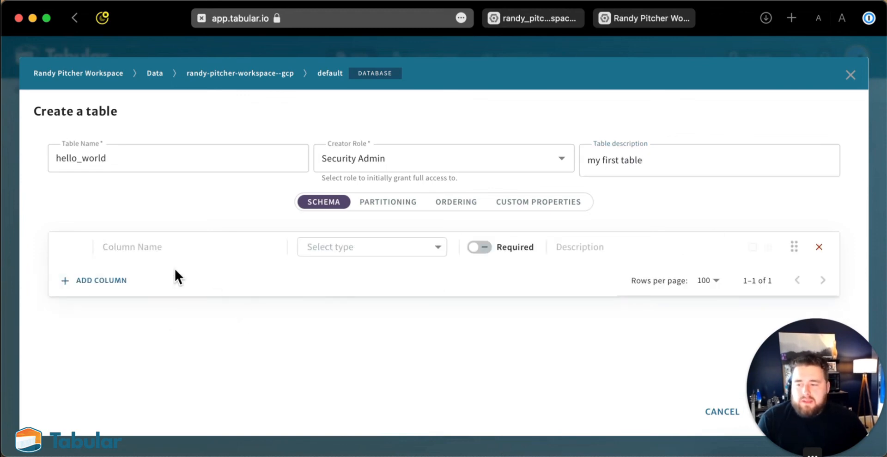
{"action": "type", "text": "id"}
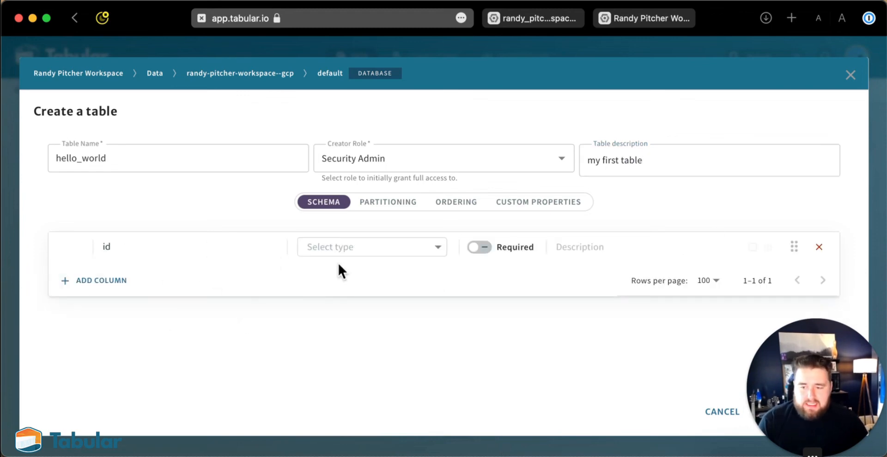
{"action": "left_click", "coordinate": [403, 253]}
{"action": "left_click", "coordinate": [394, 318]}
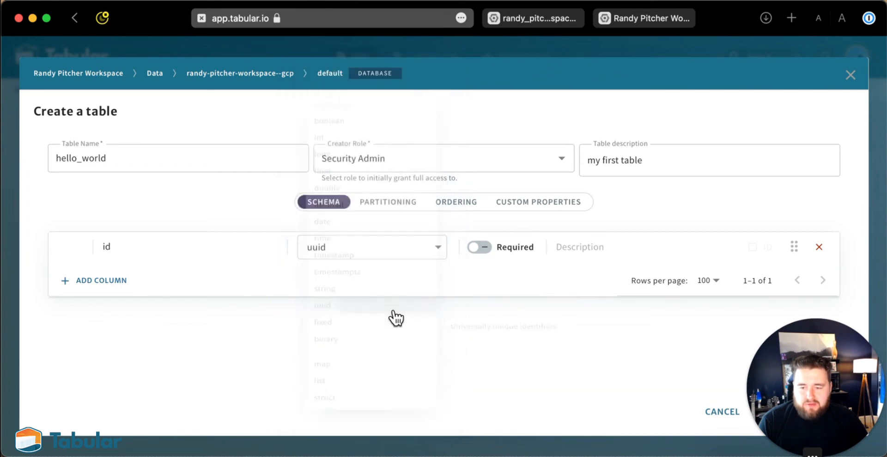
{"action": "left_click", "coordinate": [472, 250]}
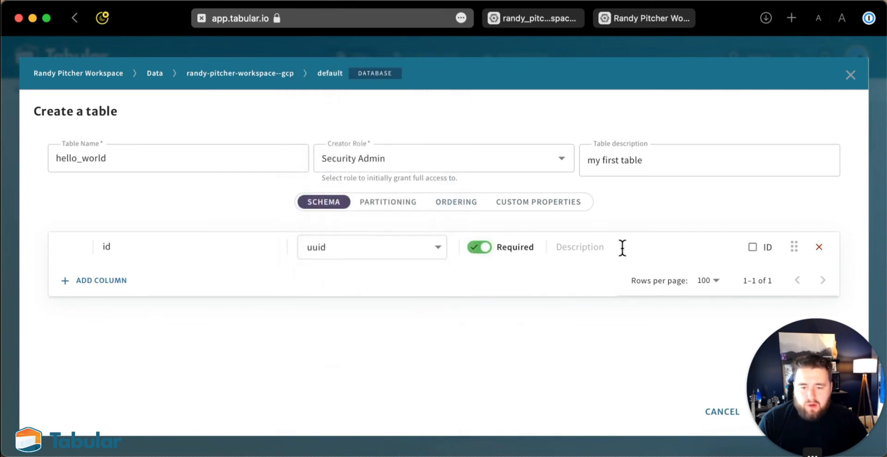
{"action": "left_click", "coordinate": [753, 248]}
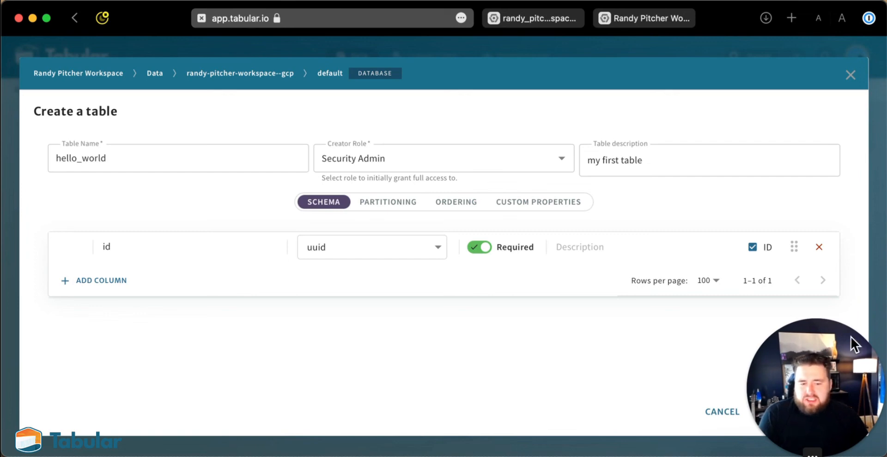
{"action": "left_click_drag", "start_coordinate": [854, 344], "coordinate": [845, 144]}
{"action": "left_click_drag", "start_coordinate": [830, 92], "coordinate": [843, 77]}
{"action": "left_click", "coordinate": [820, 410]}
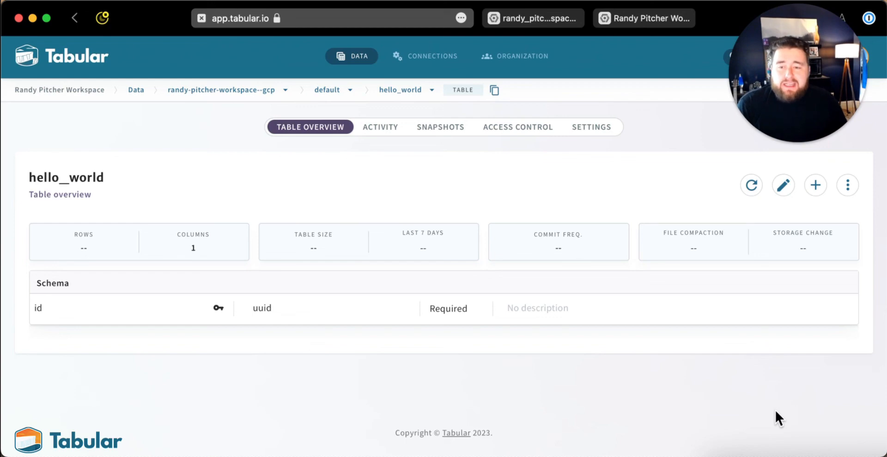
Step: Review the hello_world table's access controls and grant the workspace's Everyone role SELECT access
{"action": "left_click", "coordinate": [518, 126]}
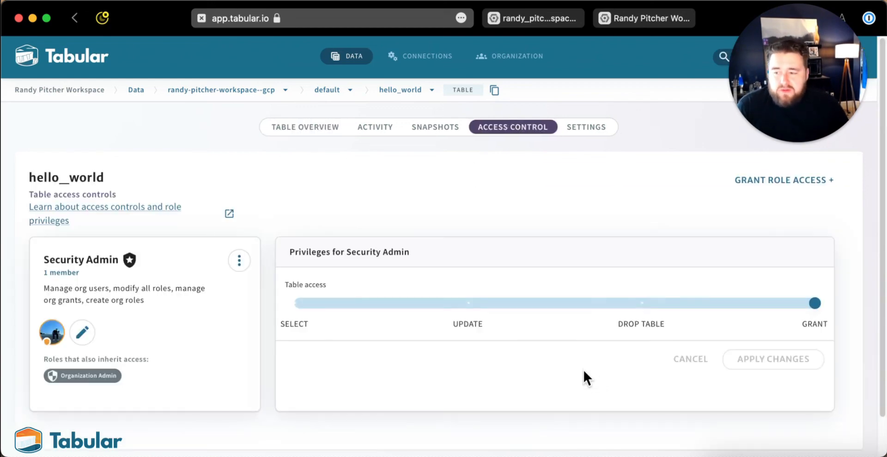
{"action": "scroll", "coordinate": [584, 368], "scroll_direction": "down", "scroll_amount": 2}
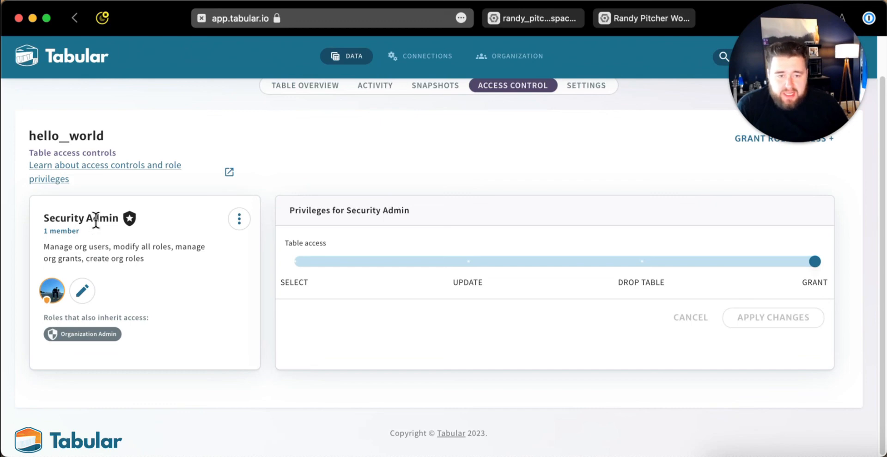
{"action": "scroll", "coordinate": [473, 182], "scroll_direction": "up", "scroll_amount": 2}
{"action": "left_click", "coordinate": [815, 182]}
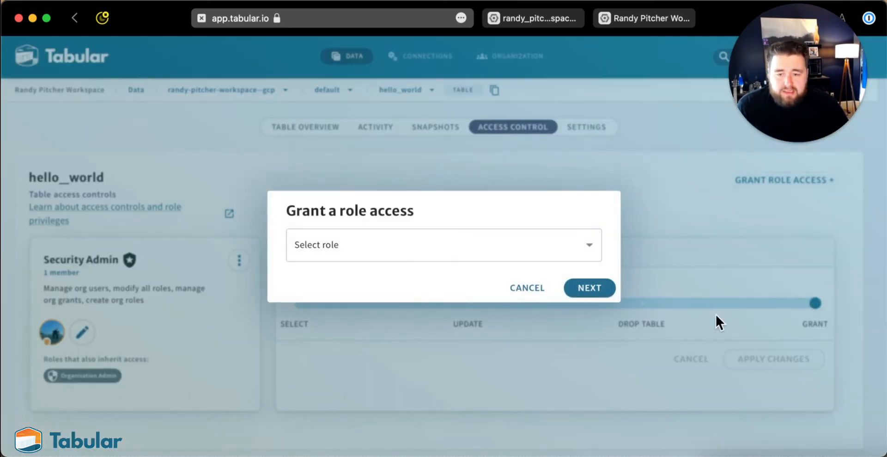
{"action": "left_click", "coordinate": [521, 250]}
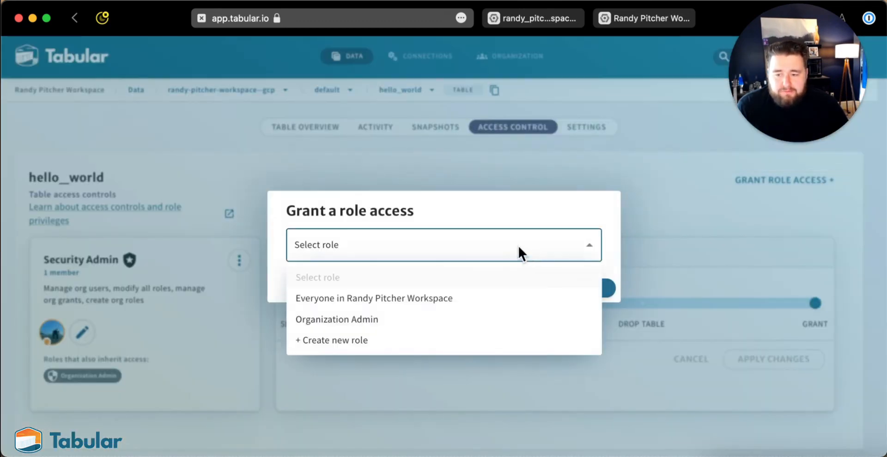
{"action": "left_click", "coordinate": [390, 299]}
{"action": "left_click", "coordinate": [589, 289]}
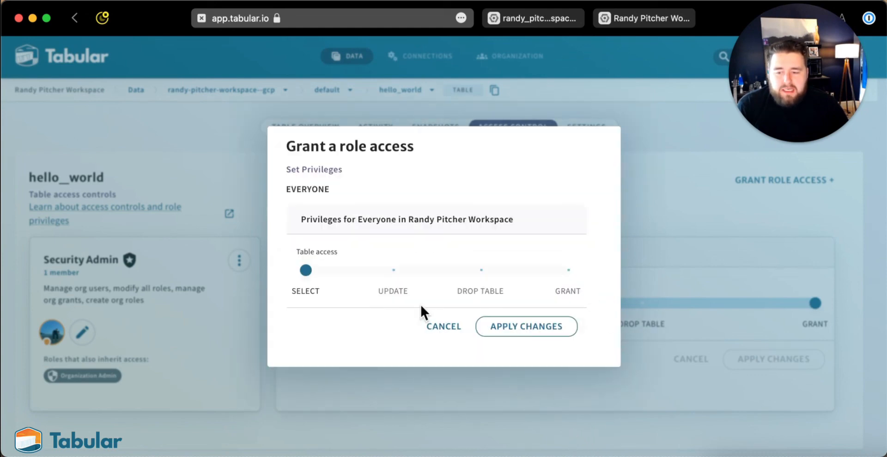
{"action": "left_click", "coordinate": [573, 329]}
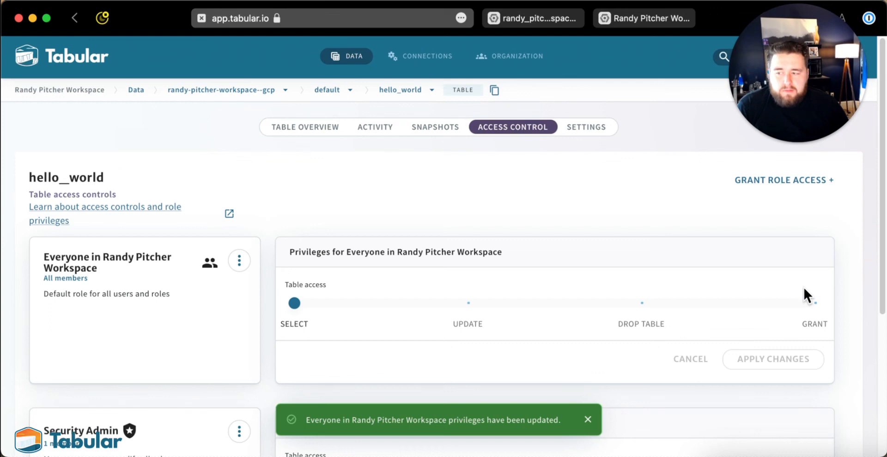
Step: Review the role privileges on hello_world, and check the table's overview and activity
{"action": "scroll", "coordinate": [803, 291], "scroll_direction": "down", "scroll_amount": 5}
{"action": "scroll", "coordinate": [802, 297], "scroll_direction": "up", "scroll_amount": 4}
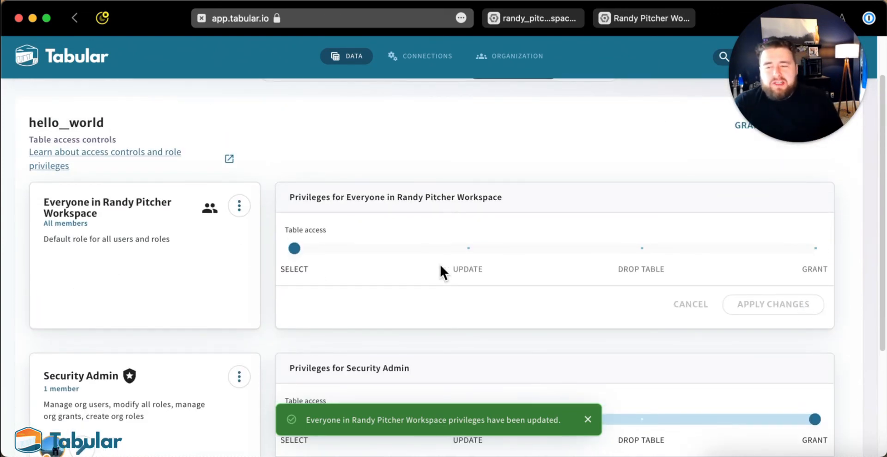
{"action": "scroll", "coordinate": [441, 259], "scroll_direction": "up", "scroll_amount": 2}
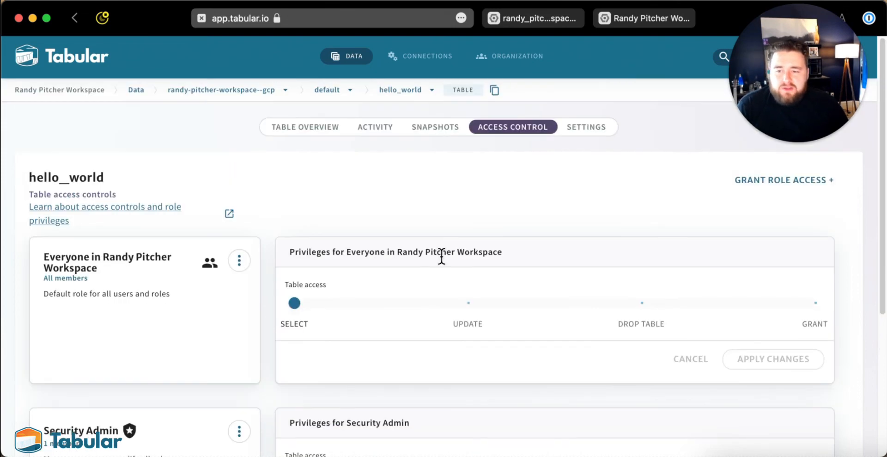
{"action": "left_click", "coordinate": [315, 136]}
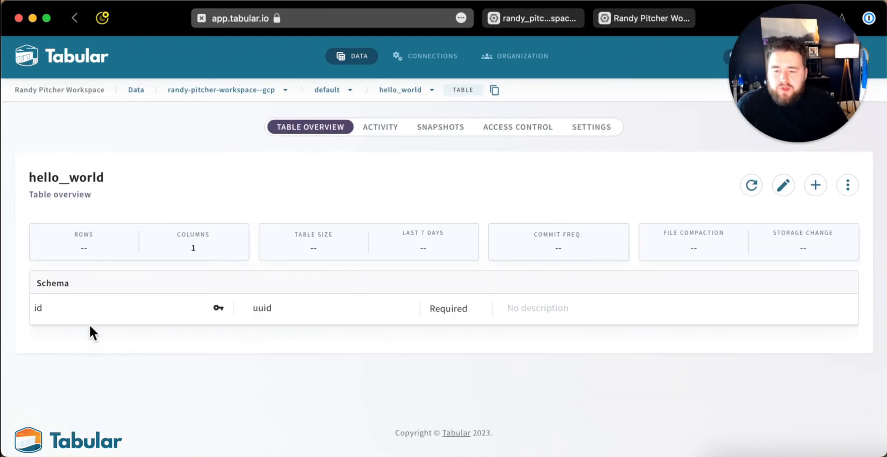
{"action": "left_click", "coordinate": [374, 130]}
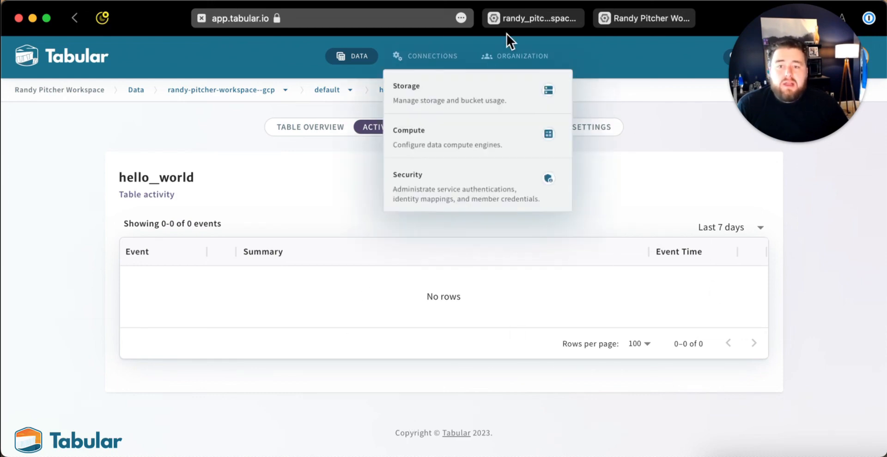
Step: Switch to the bucket details in the Google Cloud console and refresh the object list
{"action": "left_click", "coordinate": [539, 21]}
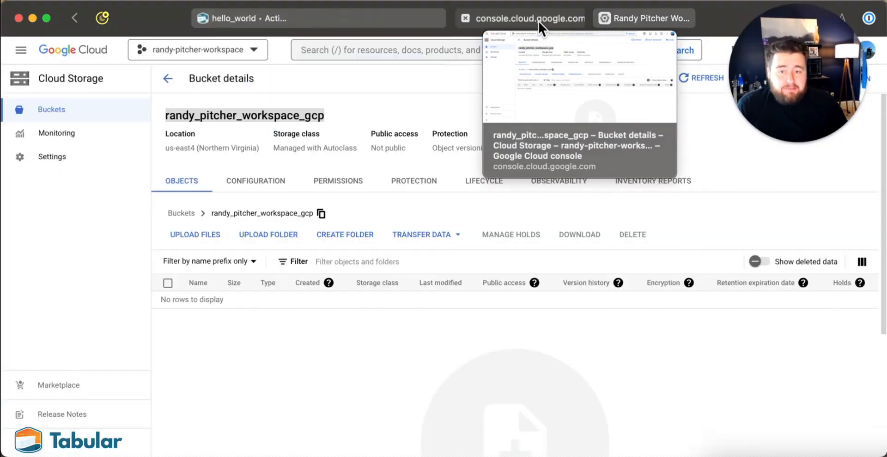
{"action": "left_click_drag", "start_coordinate": [778, 135], "coordinate": [428, 87]}
{"action": "left_click", "coordinate": [714, 78]}
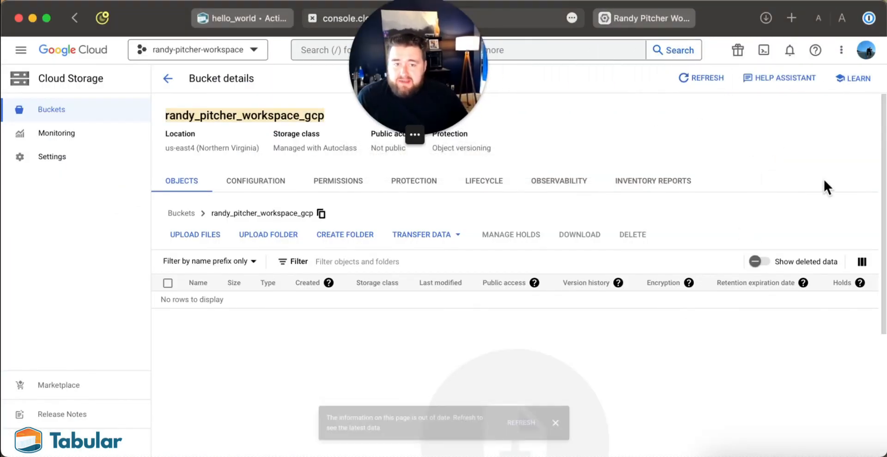
{"action": "left_click", "coordinate": [533, 422]}
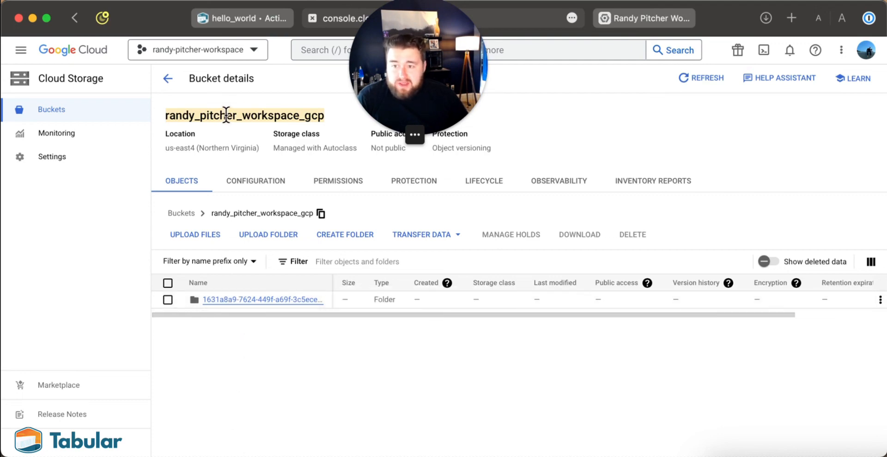
Step: Drill down through the bucket's nested folders to the metadata folder and examine the metadata JSON file's object details
{"action": "left_click", "coordinate": [217, 299]}
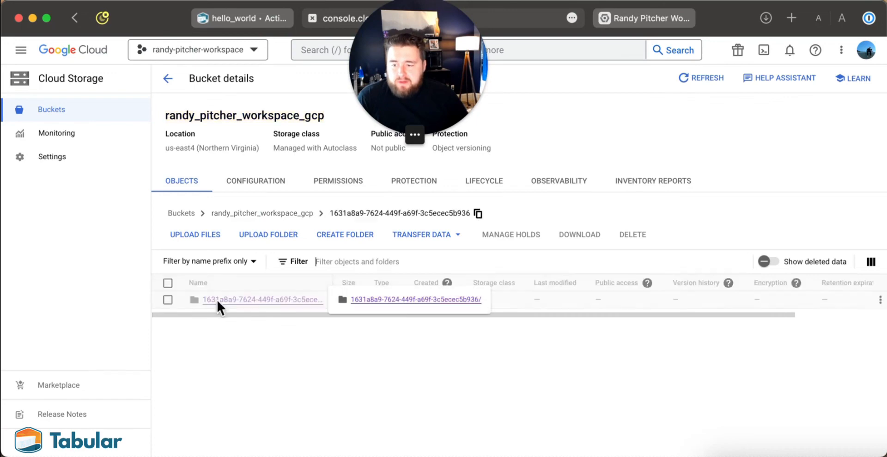
{"action": "left_click", "coordinate": [391, 299]}
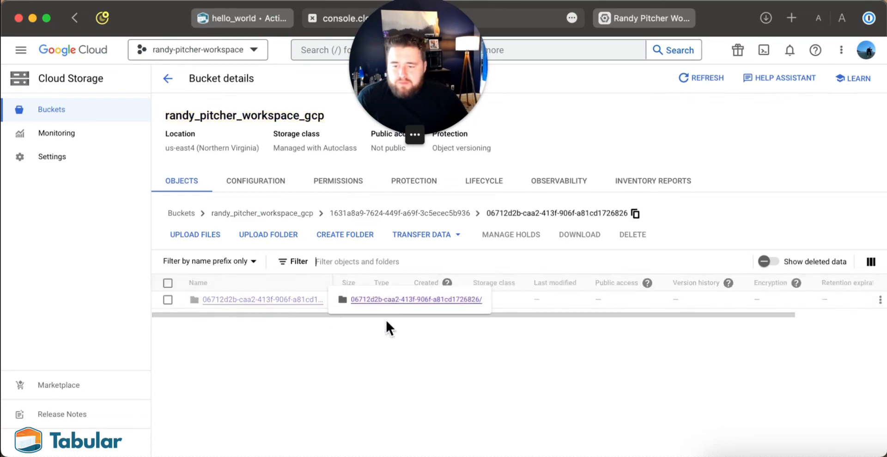
{"action": "left_click", "coordinate": [224, 300]}
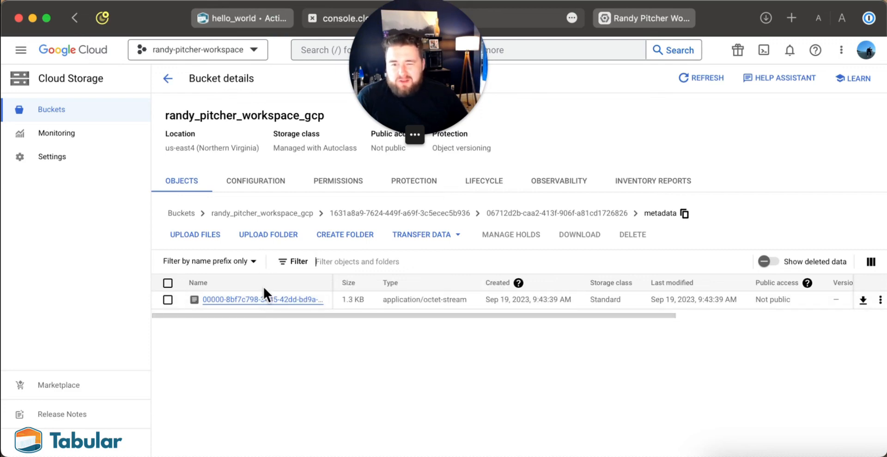
{"action": "left_click", "coordinate": [264, 299]}
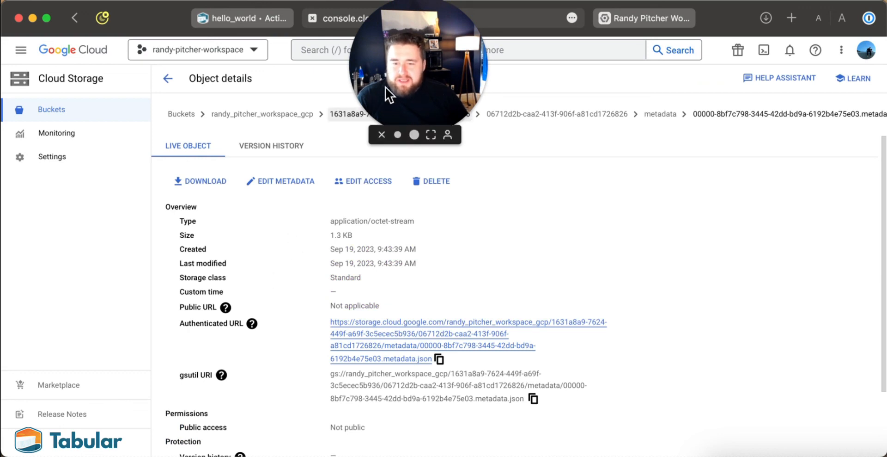
{"action": "scroll", "coordinate": [295, 259], "scroll_direction": "down", "scroll_amount": 2}
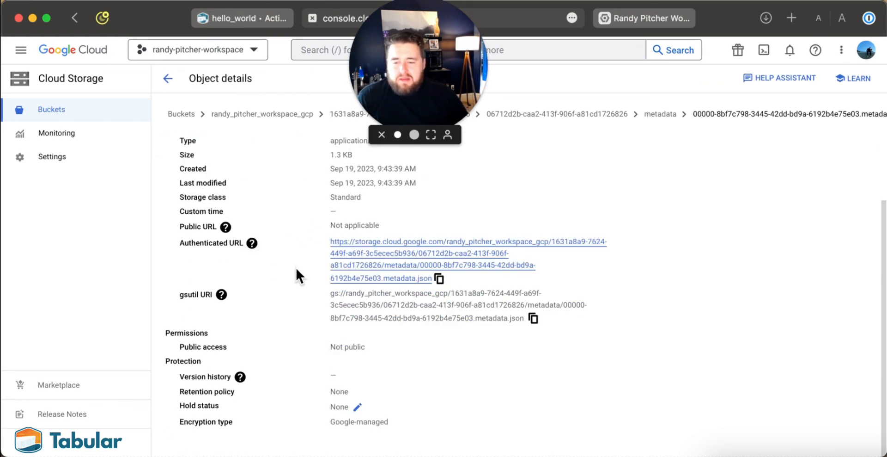